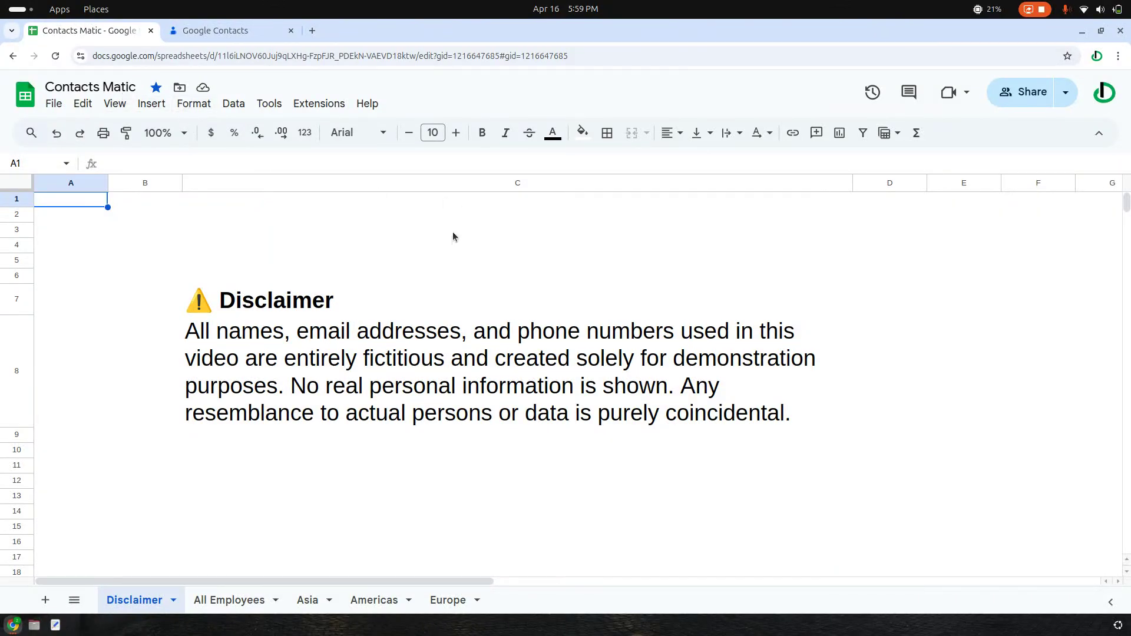
Review employee rows 2 to 14 on the All Employees sheet and the contact list in Google Contacts.
{"action": "left_click", "coordinate": [215, 601]}
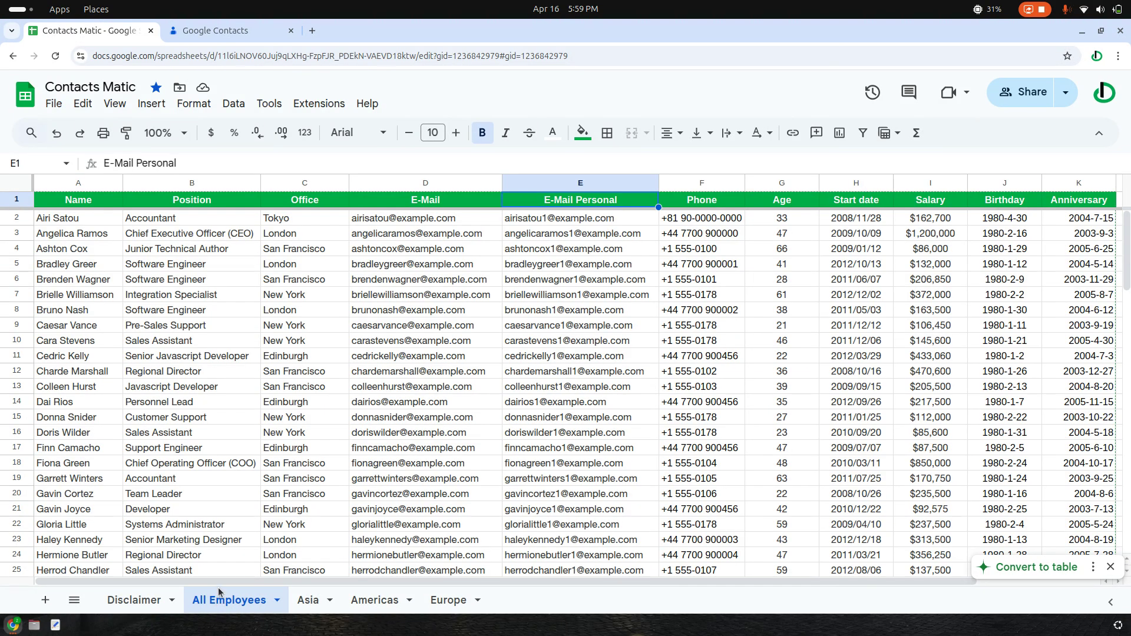
{"action": "scroll", "coordinate": [224, 583], "scroll_direction": "right", "scroll_amount": 3}
{"action": "scroll", "coordinate": [236, 590], "scroll_direction": "left", "scroll_amount": 3}
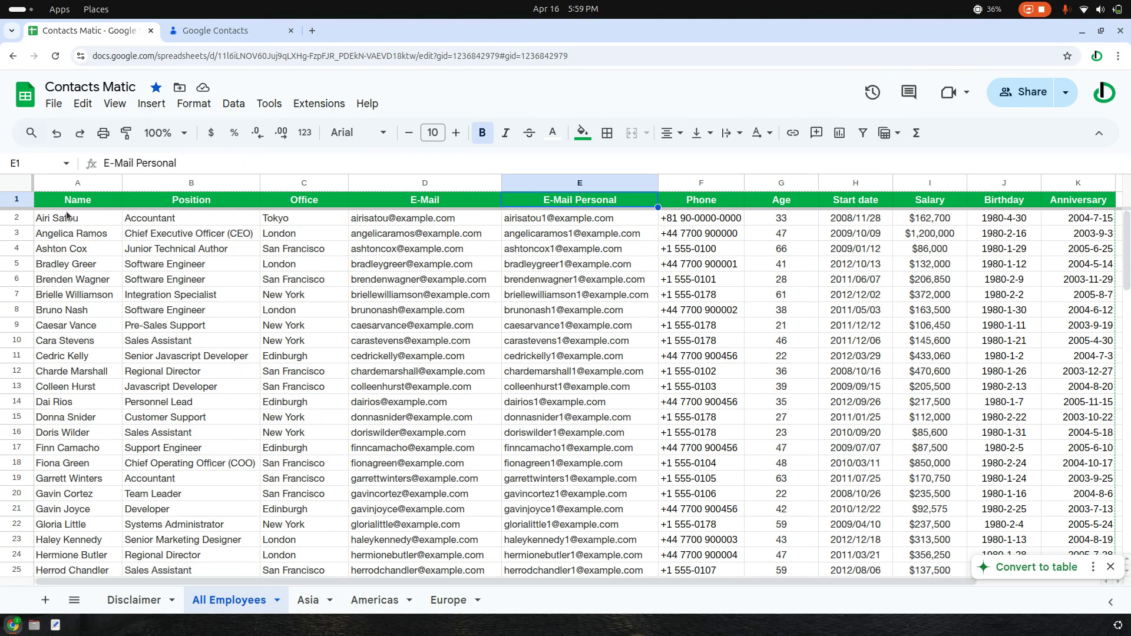
{"action": "left_click_drag", "start_coordinate": [16, 221], "coordinate": [7, 402]}
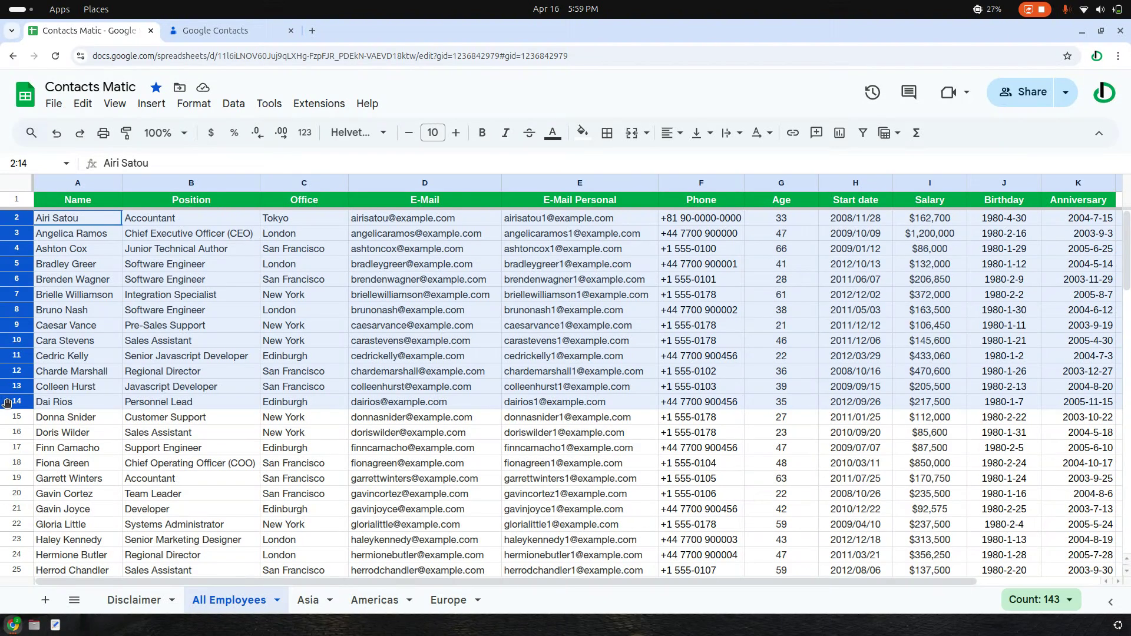
{"action": "left_click", "coordinate": [227, 30]}
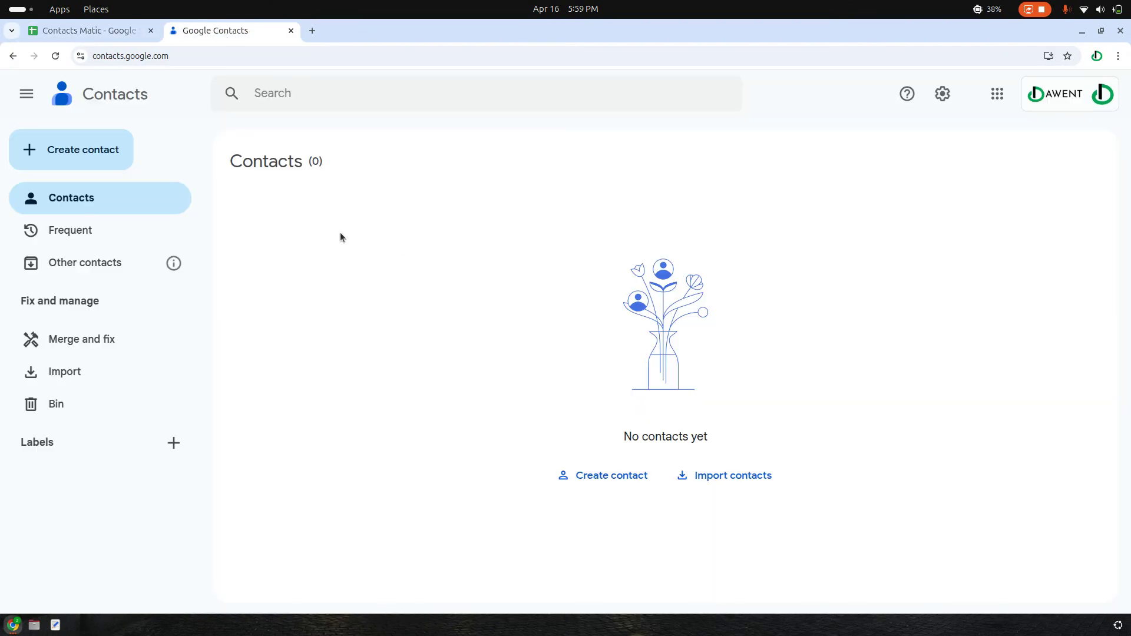
Return to the spreadsheet and launch the Sheet to Contacts tool of the Contacts Matic add-on.
{"action": "left_click", "coordinate": [83, 31]}
{"action": "left_click", "coordinate": [314, 105]}
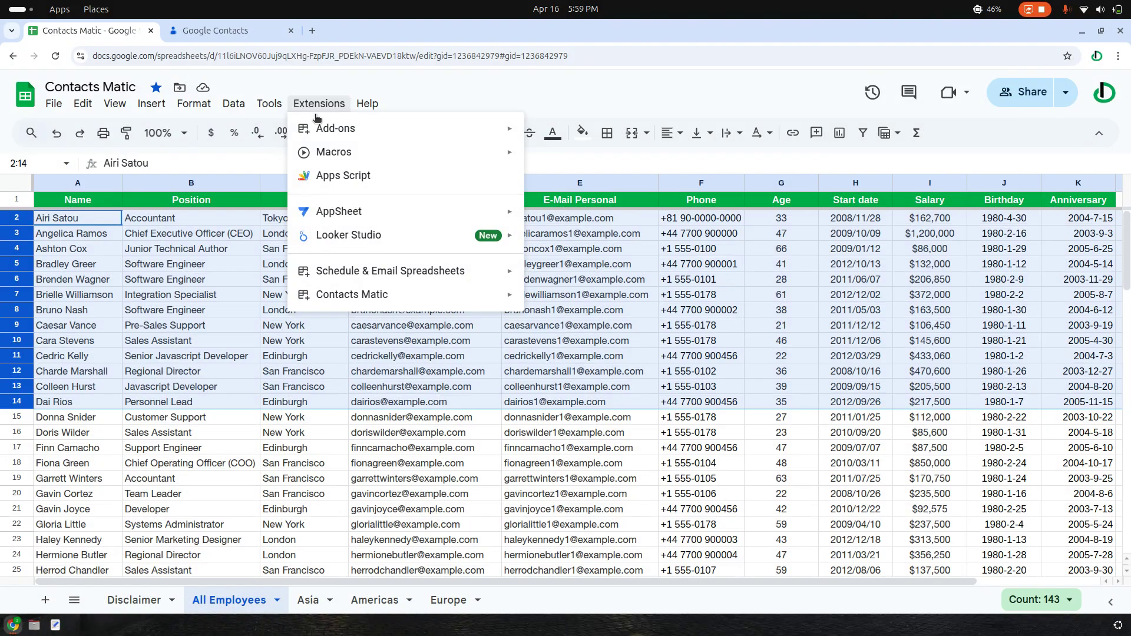
{"action": "mouse_move", "coordinate": [380, 300]}
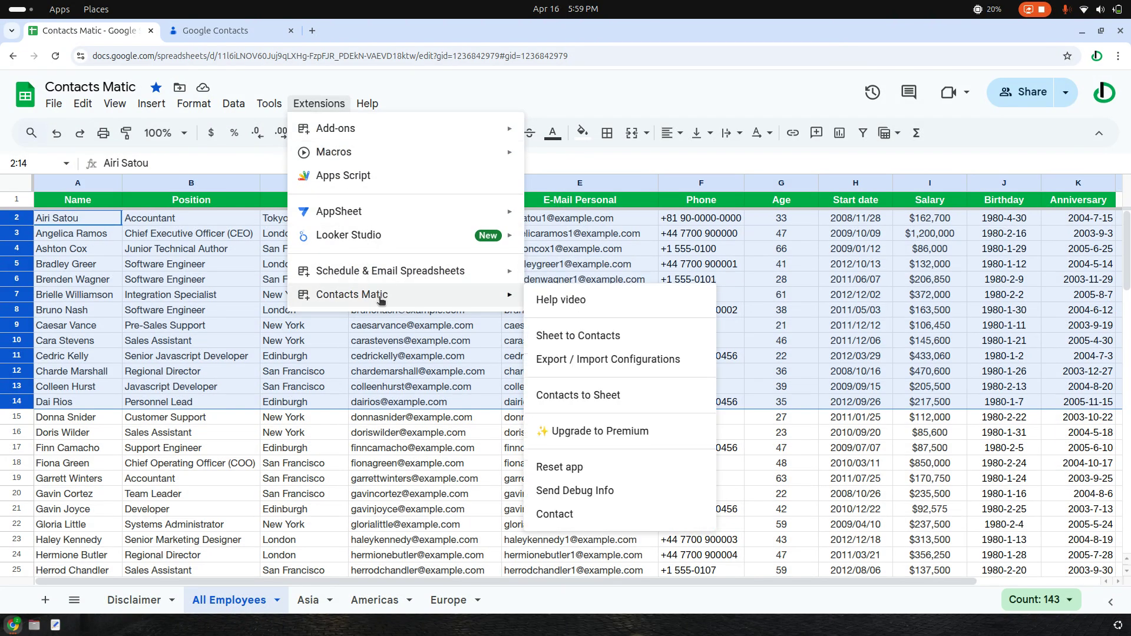
{"action": "left_click", "coordinate": [565, 336]}
{"action": "left_click", "coordinate": [537, 468]}
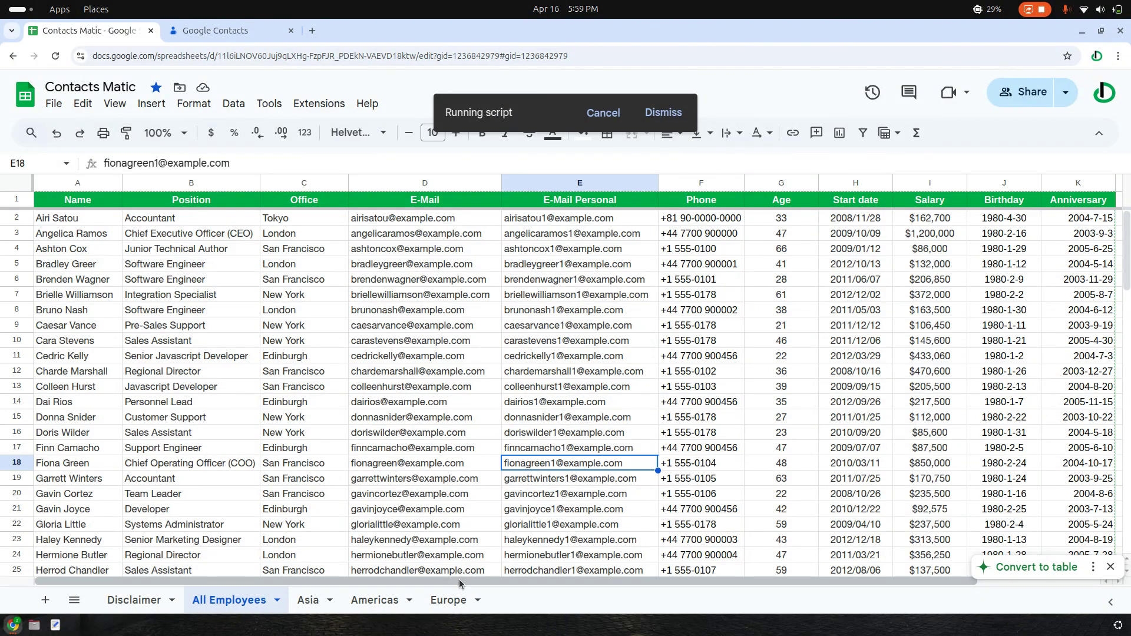
{"action": "scroll", "coordinate": [188, 589], "scroll_direction": "left", "scroll_amount": 5}
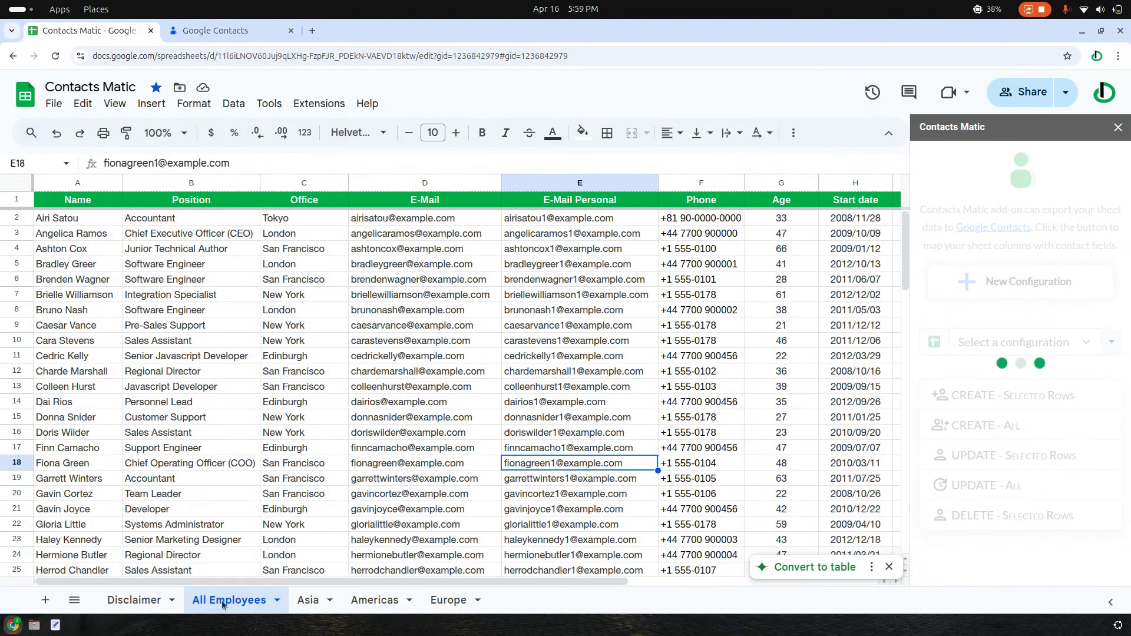
Look over the Disclaimer sheet and the employee records on the All Employees sheet.
{"action": "left_click", "coordinate": [134, 599]}
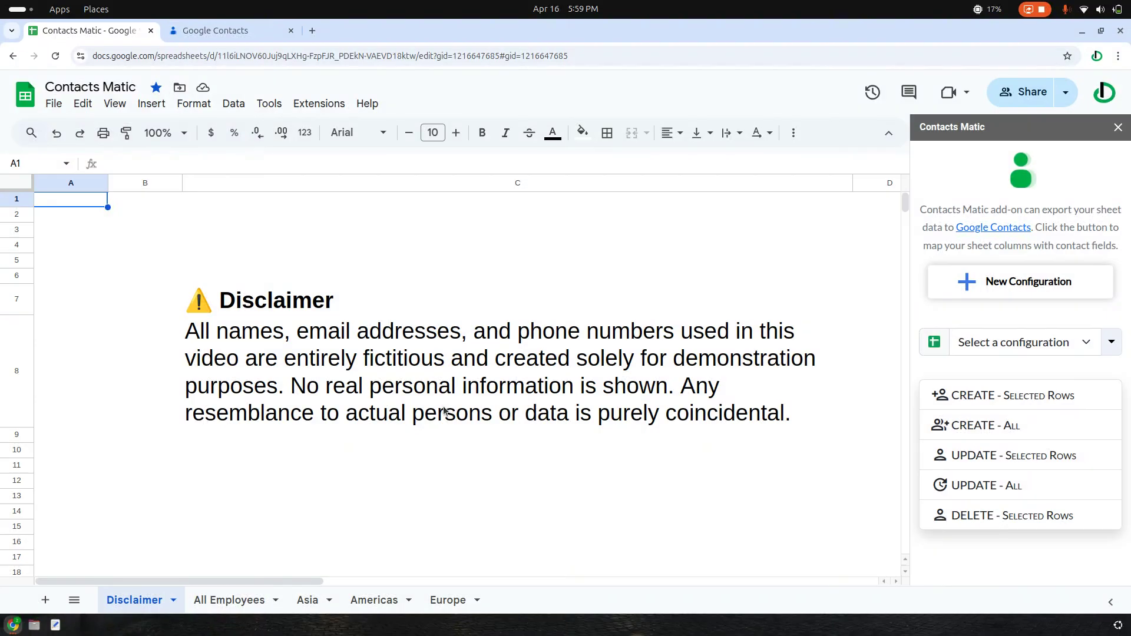
{"action": "left_click", "coordinate": [247, 599]}
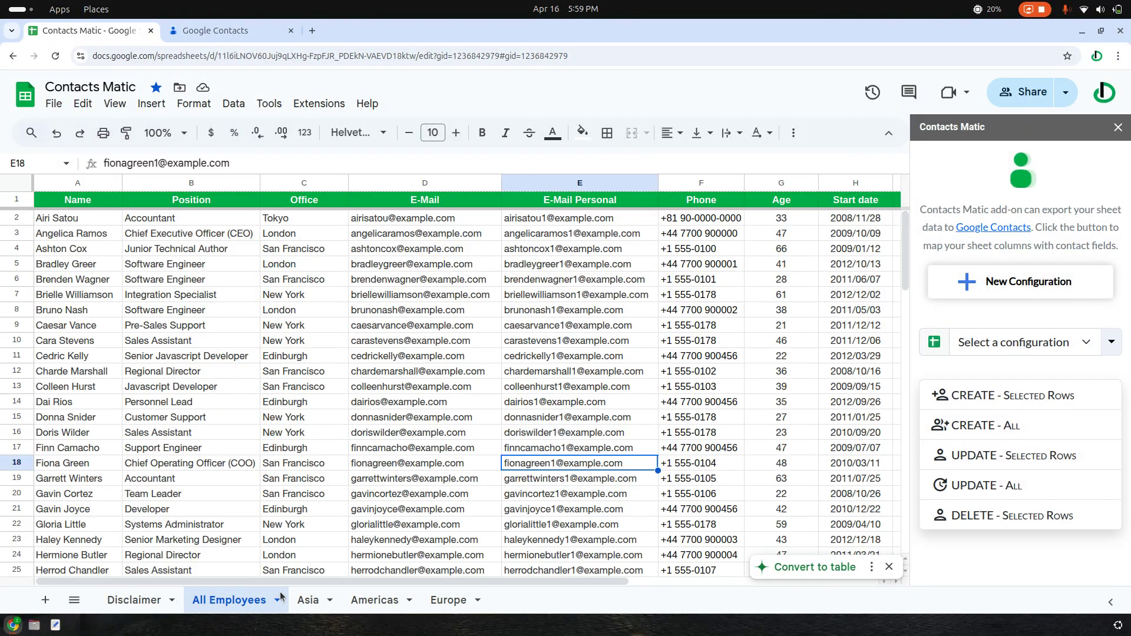
{"action": "mouse_move", "coordinate": [282, 581]}
{"action": "left_mouse_down"}
{"action": "mouse_move", "coordinate": [497, 581]}
{"action": "mouse_move", "coordinate": [283, 581]}
{"action": "left_mouse_up"}
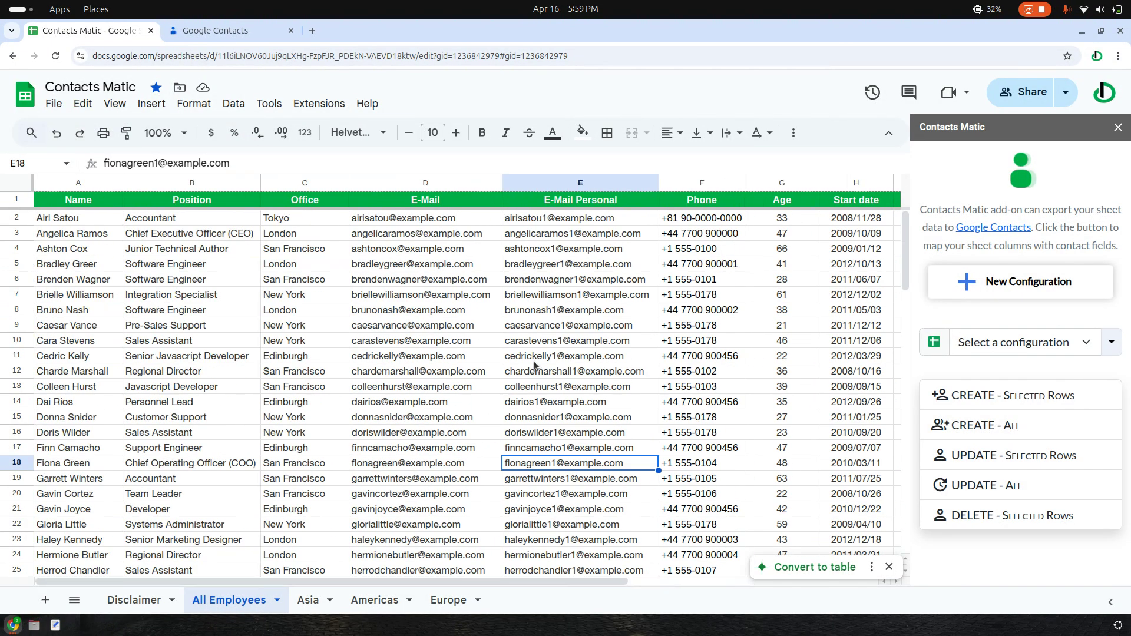
{"action": "mouse_move", "coordinate": [283, 581]}
{"action": "left_mouse_down"}
{"action": "mouse_move", "coordinate": [497, 580]}
{"action": "mouse_move", "coordinate": [283, 581]}
{"action": "left_mouse_up"}
{"action": "scroll", "coordinate": [353, 483], "scroll_direction": "down", "scroll_amount": 5}
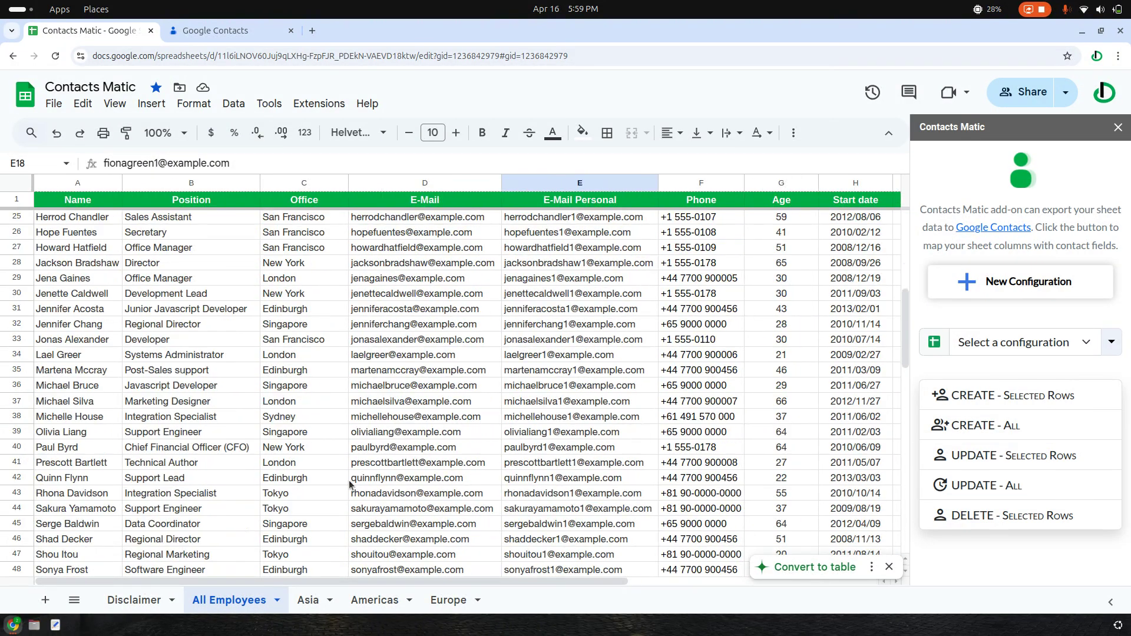
{"action": "scroll", "coordinate": [312, 465], "scroll_direction": "up", "scroll_amount": 2}
{"action": "scroll", "coordinate": [312, 466], "scroll_direction": "up", "scroll_amount": 3}
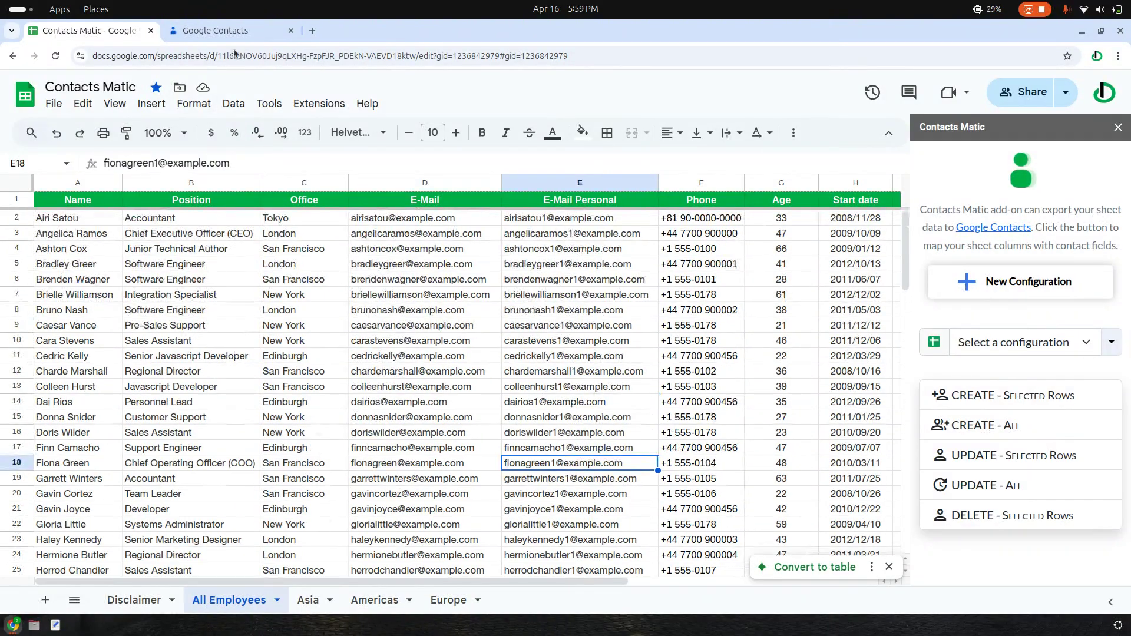
Start a new Contacts Matic configuration for the All Employees sheet, keeping header row 1.
{"action": "left_click", "coordinate": [1018, 284]}
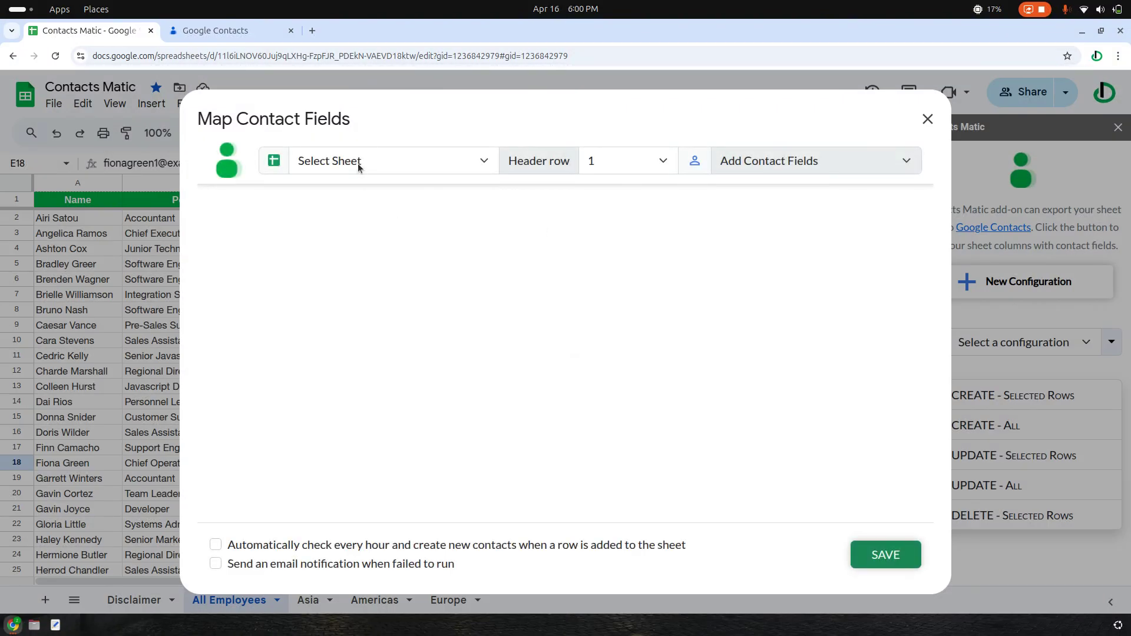
{"action": "left_click", "coordinate": [358, 164]}
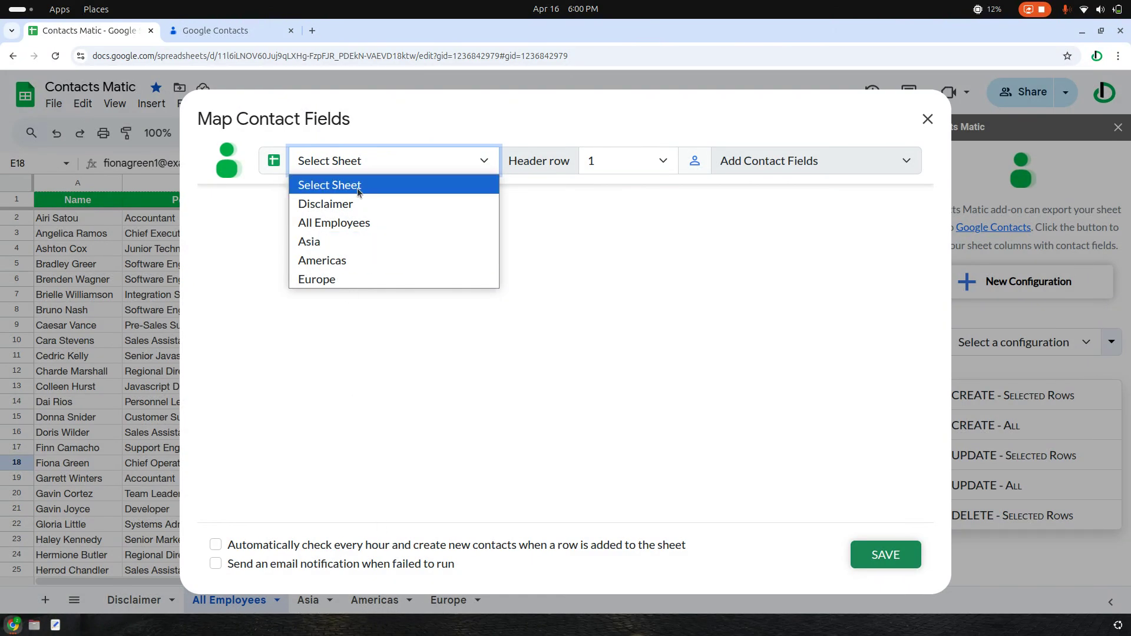
{"action": "left_click", "coordinate": [351, 224]}
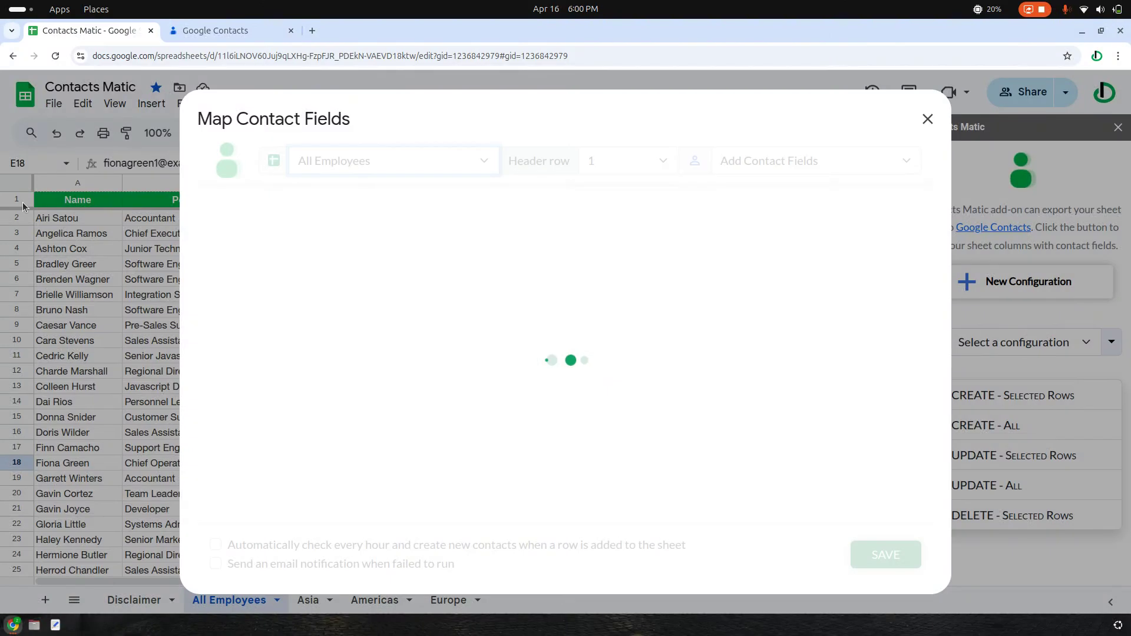
{"action": "left_click", "coordinate": [662, 162]}
{"action": "left_click", "coordinate": [663, 163]}
{"action": "left_click", "coordinate": [807, 164]}
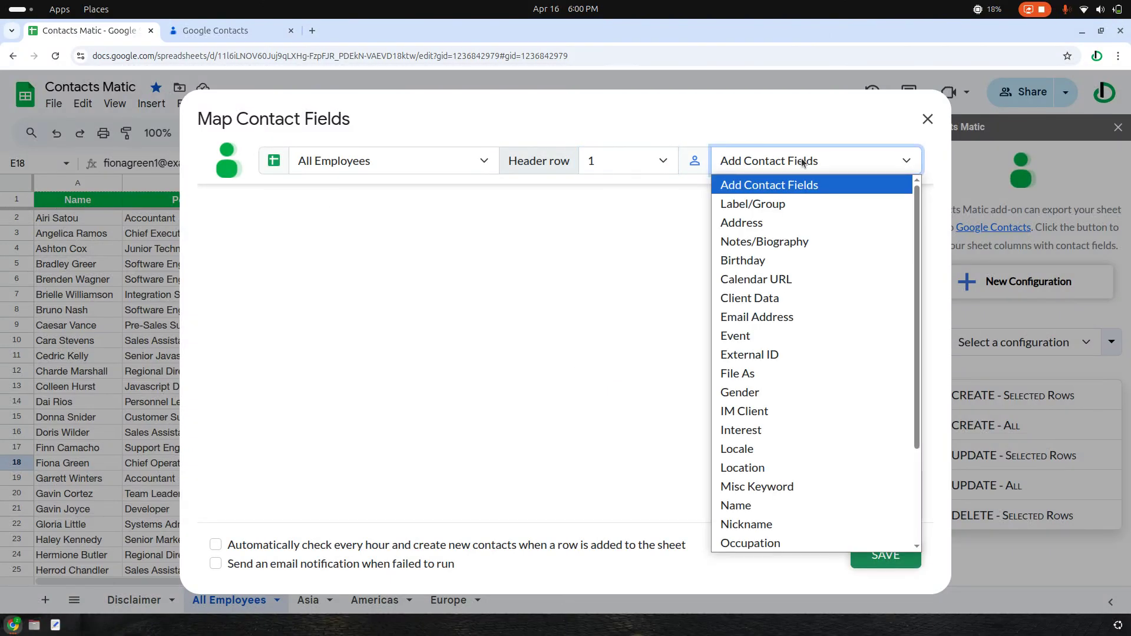
{"action": "left_click", "coordinate": [802, 163]}
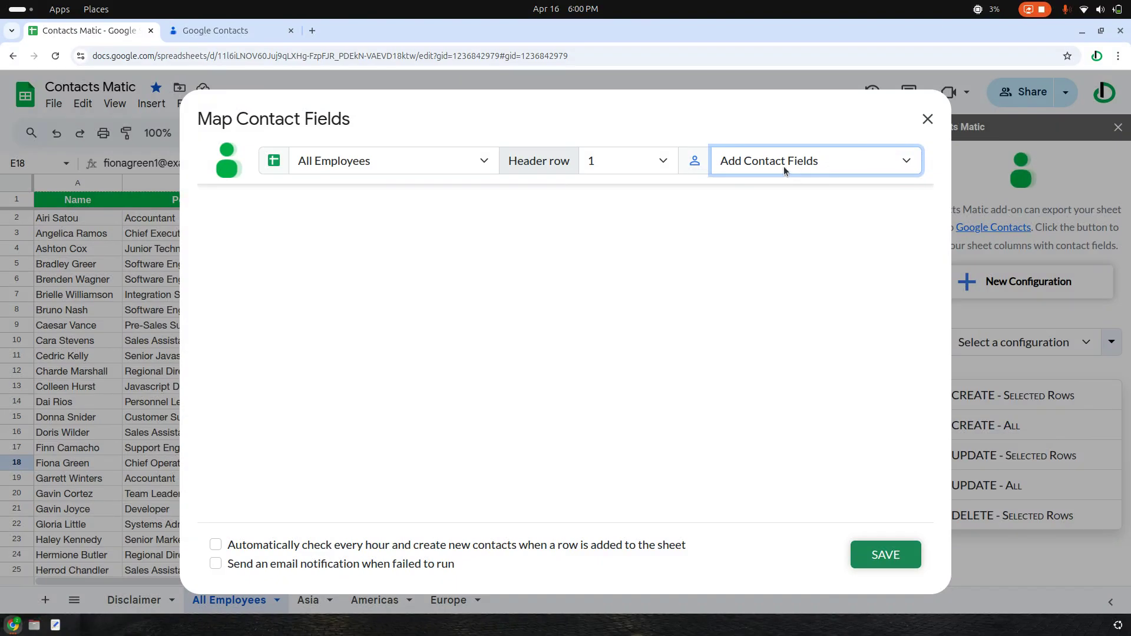
Add a Label/Group contact field mapped to the Office column, checking the labels area in Google Contacts.
{"action": "left_click", "coordinate": [215, 30]}
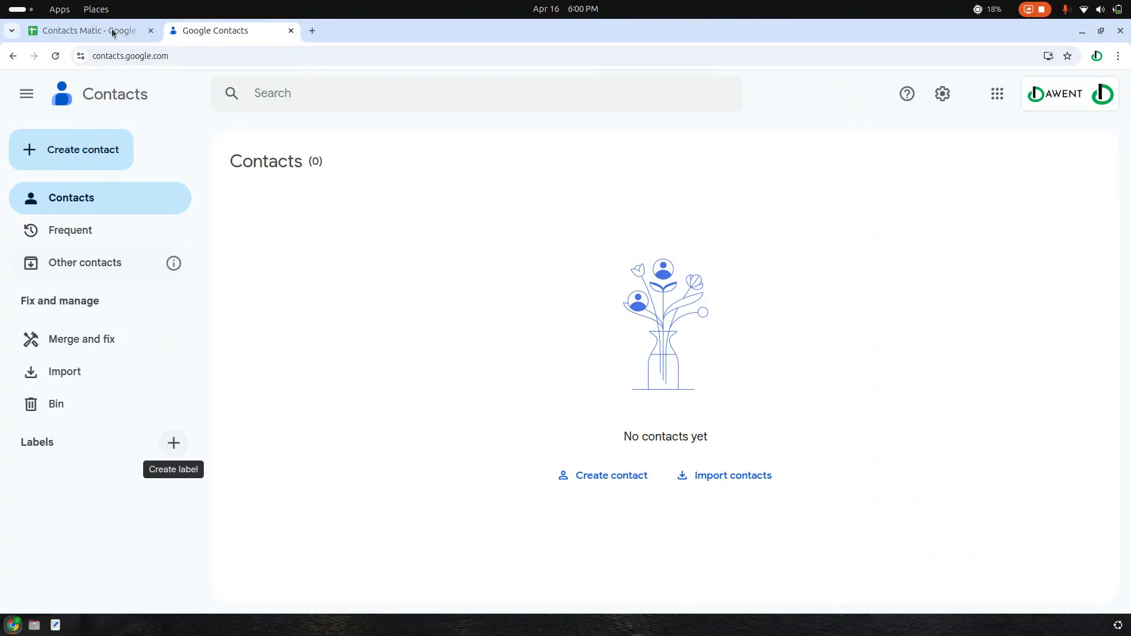
{"action": "left_click", "coordinate": [89, 30]}
{"action": "left_click", "coordinate": [803, 169]}
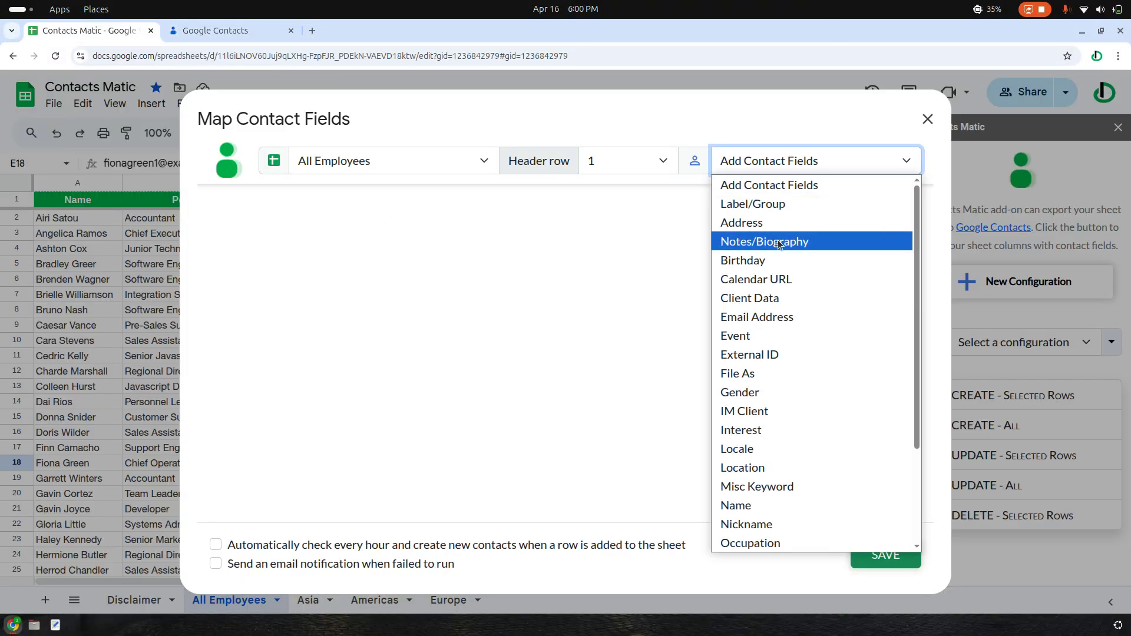
{"action": "left_click", "coordinate": [776, 204]}
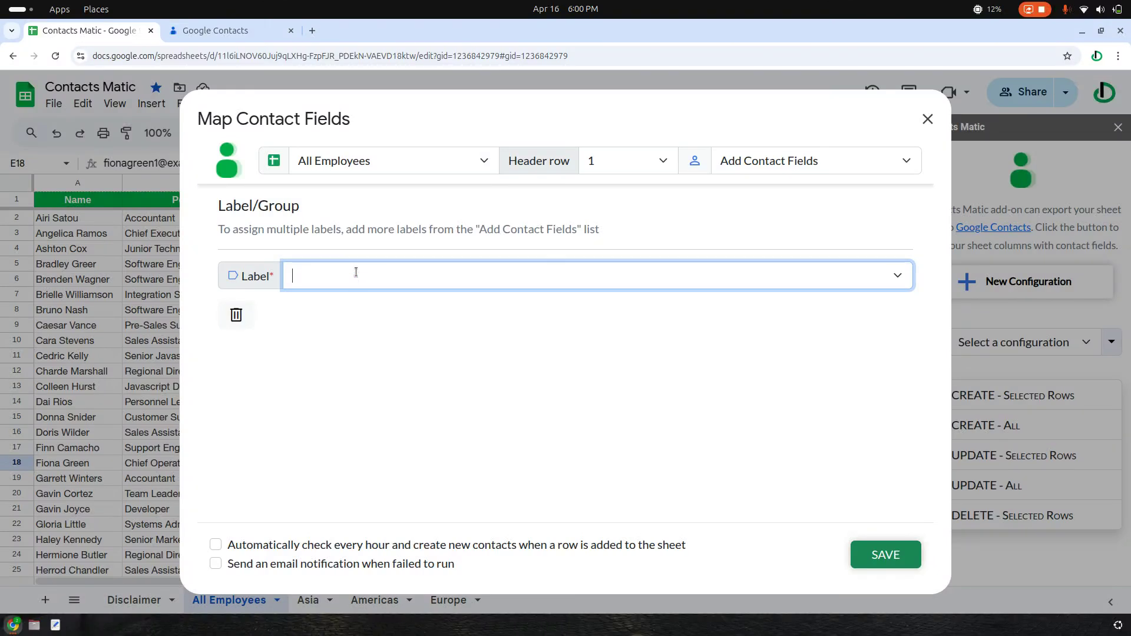
{"action": "left_click", "coordinate": [355, 275]}
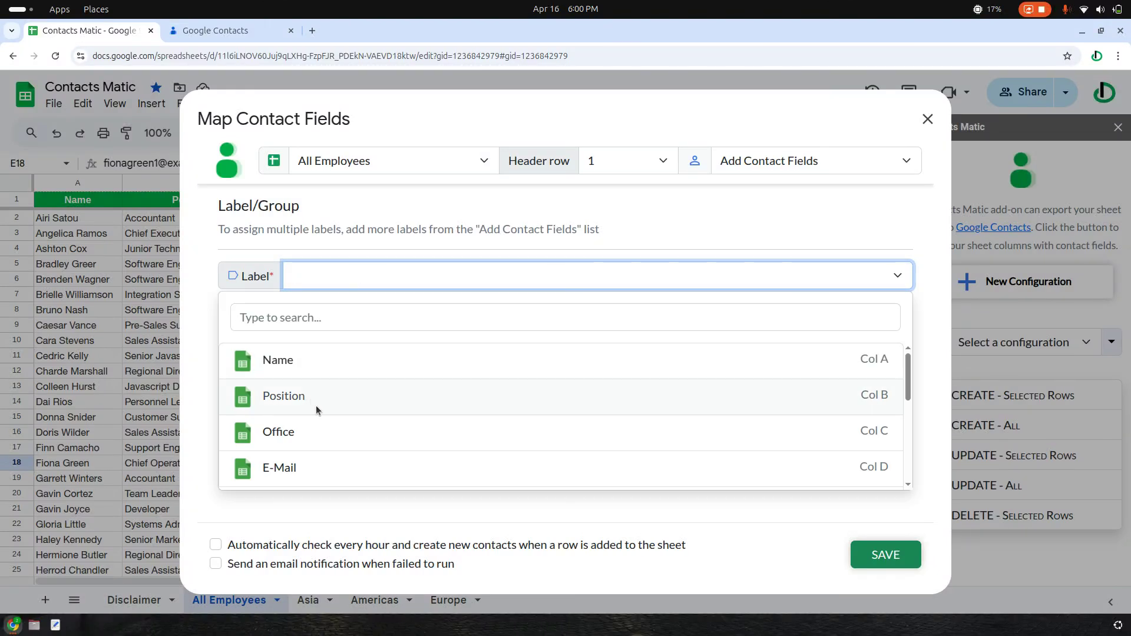
{"action": "left_click", "coordinate": [285, 439]}
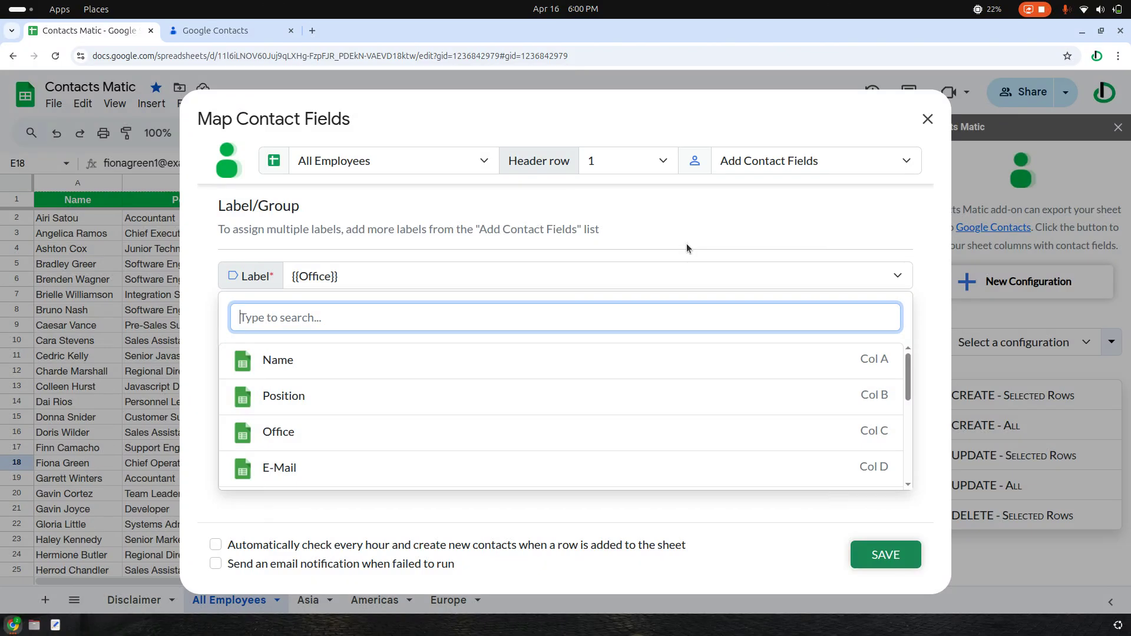
{"action": "left_click", "coordinate": [714, 263]}
{"action": "left_click_drag", "start_coordinate": [317, 118], "coordinate": [542, 117]}
{"action": "left_click", "coordinate": [357, 137]}
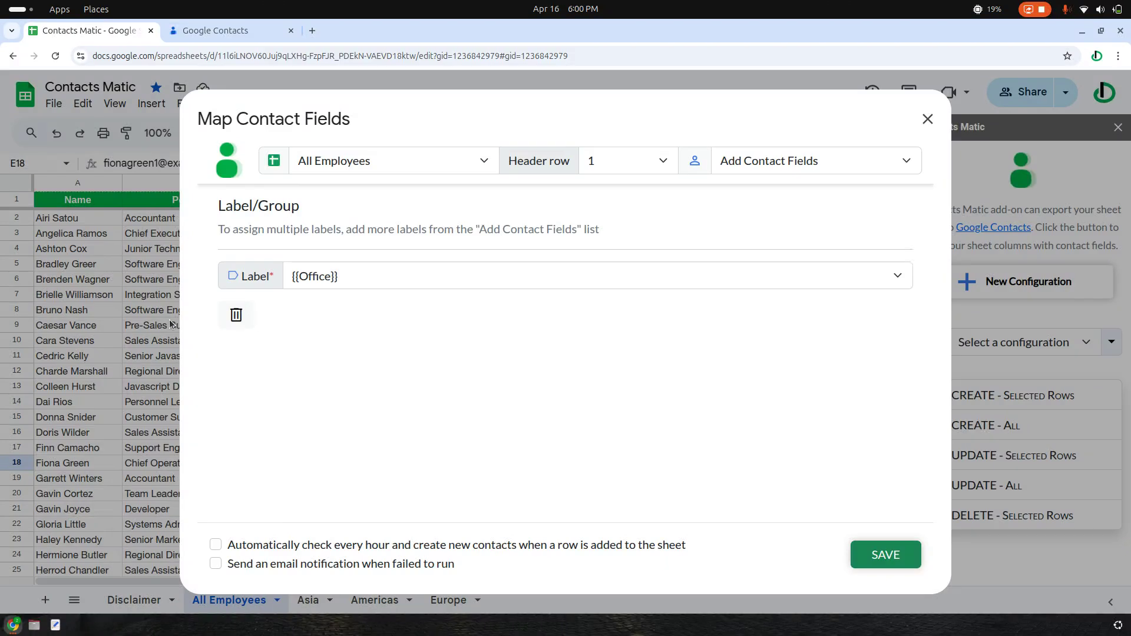
{"action": "left_click", "coordinate": [236, 32]}
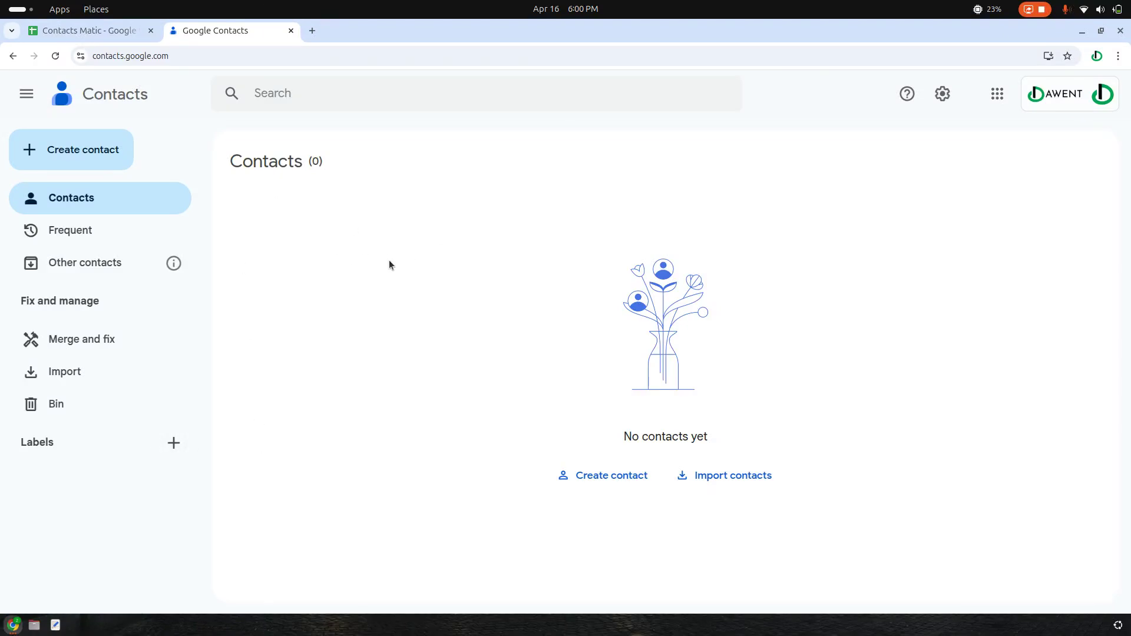
{"action": "left_click", "coordinate": [106, 38]}
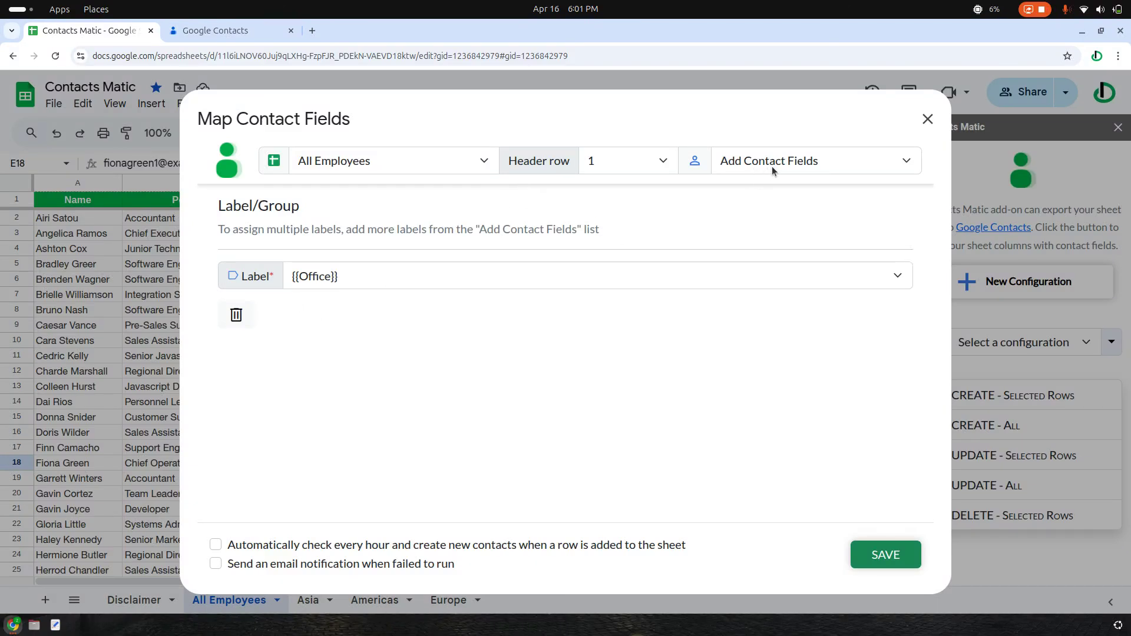
Add a Name contact field and map its Given Name to the Name column.
{"action": "left_click", "coordinate": [786, 161]}
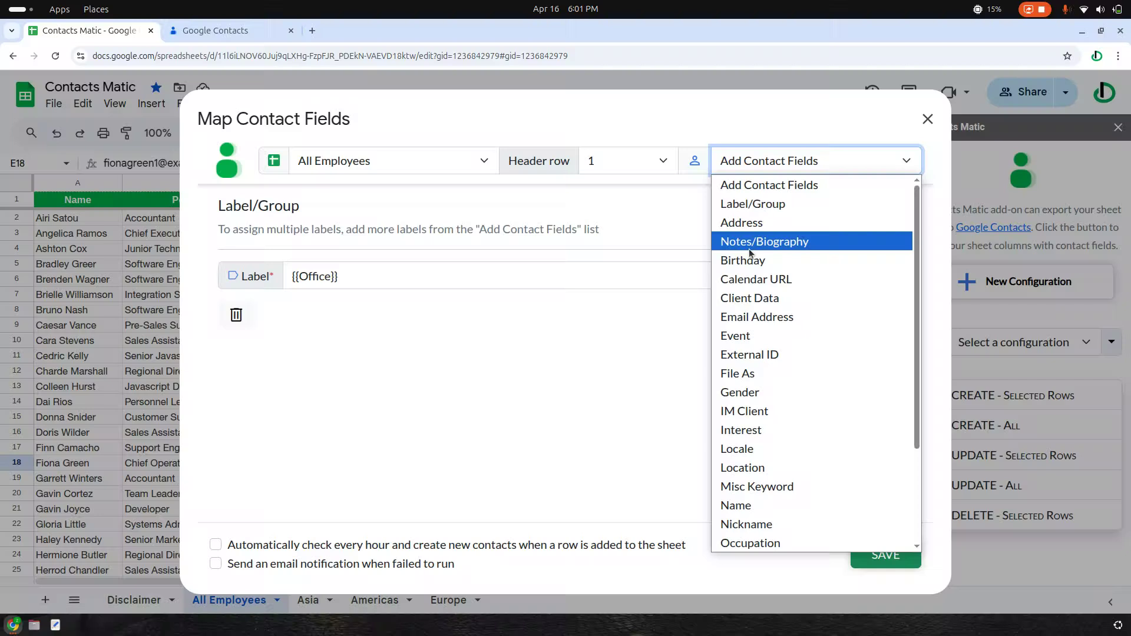
{"action": "left_click", "coordinate": [755, 506]}
{"action": "scroll", "coordinate": [505, 371], "scroll_direction": "down", "scroll_amount": 3}
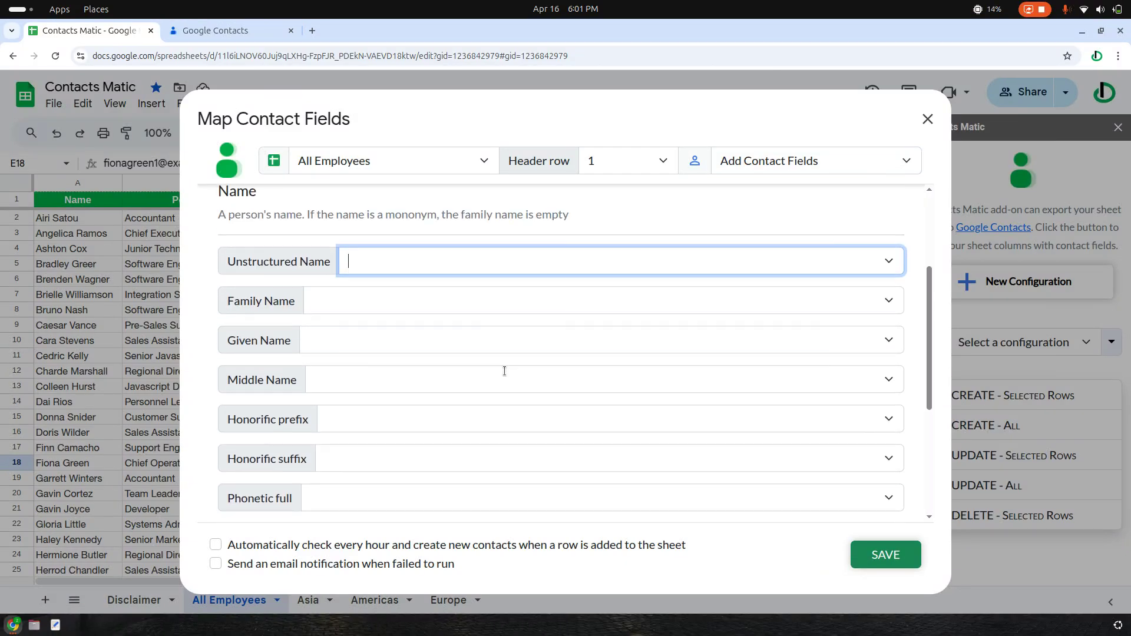
{"action": "scroll", "coordinate": [353, 318], "scroll_direction": "up", "scroll_amount": 1}
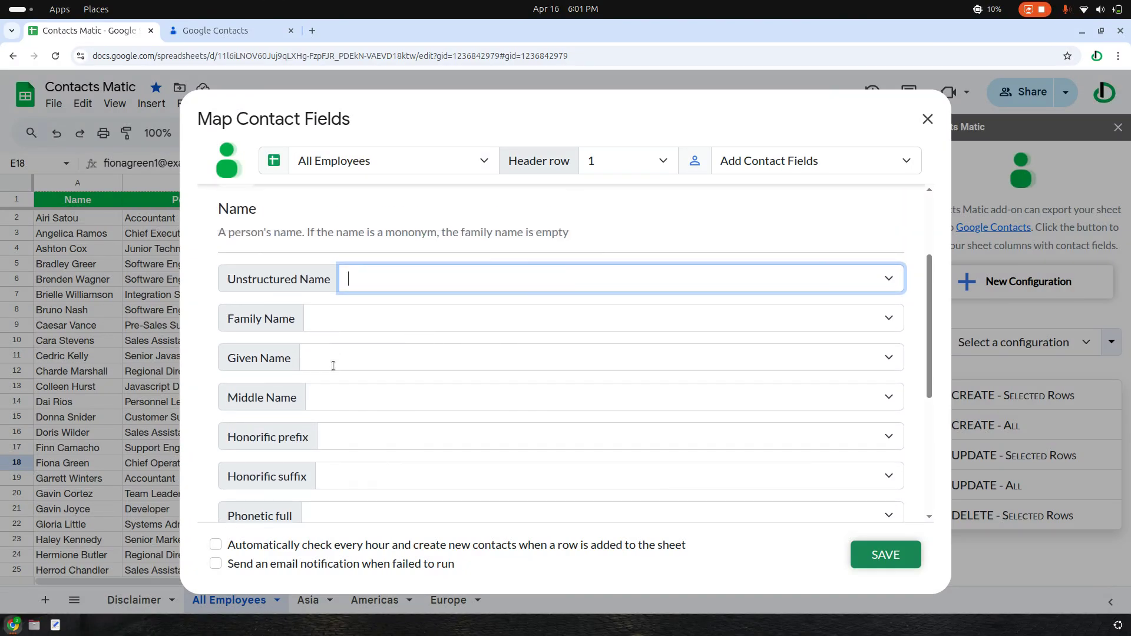
{"action": "left_click", "coordinate": [333, 359]}
{"action": "left_click", "coordinate": [301, 443]}
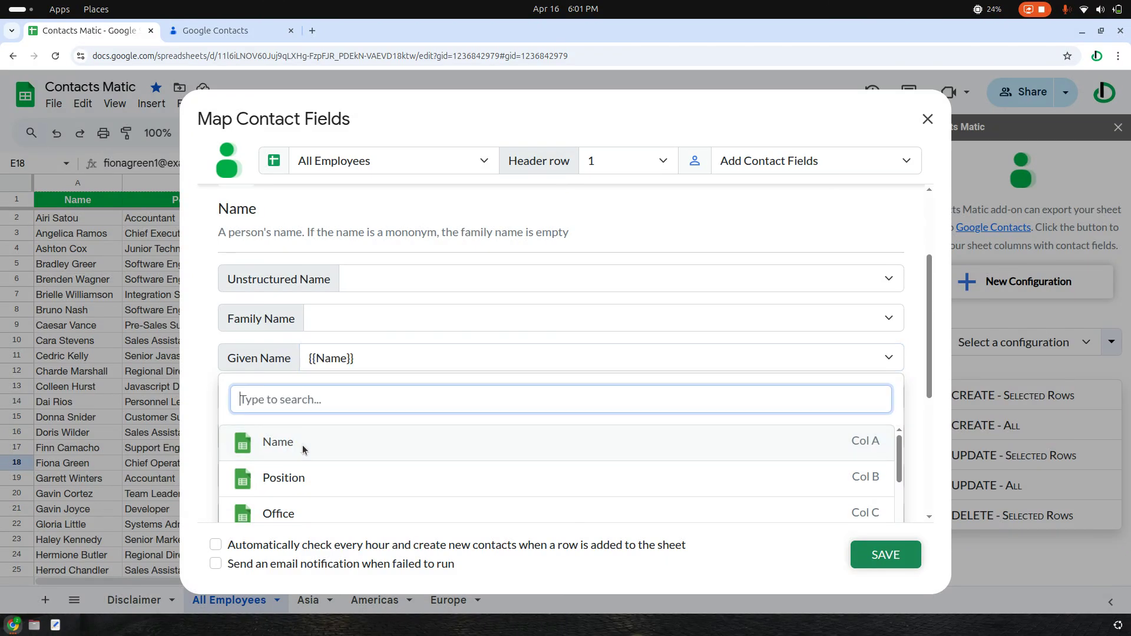
{"action": "scroll", "coordinate": [436, 394], "scroll_direction": "down", "scroll_amount": 3}
{"action": "scroll", "coordinate": [443, 392], "scroll_direction": "down", "scroll_amount": 2}
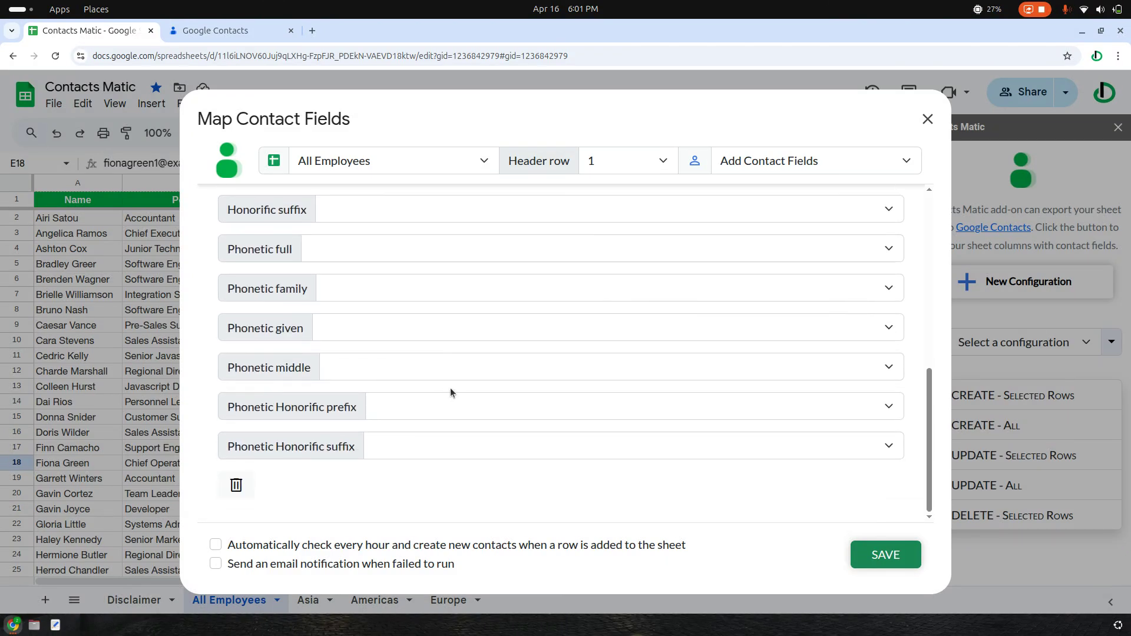
Add a Phone Number contact field and set its type to Work.
{"action": "left_click", "coordinate": [800, 166]}
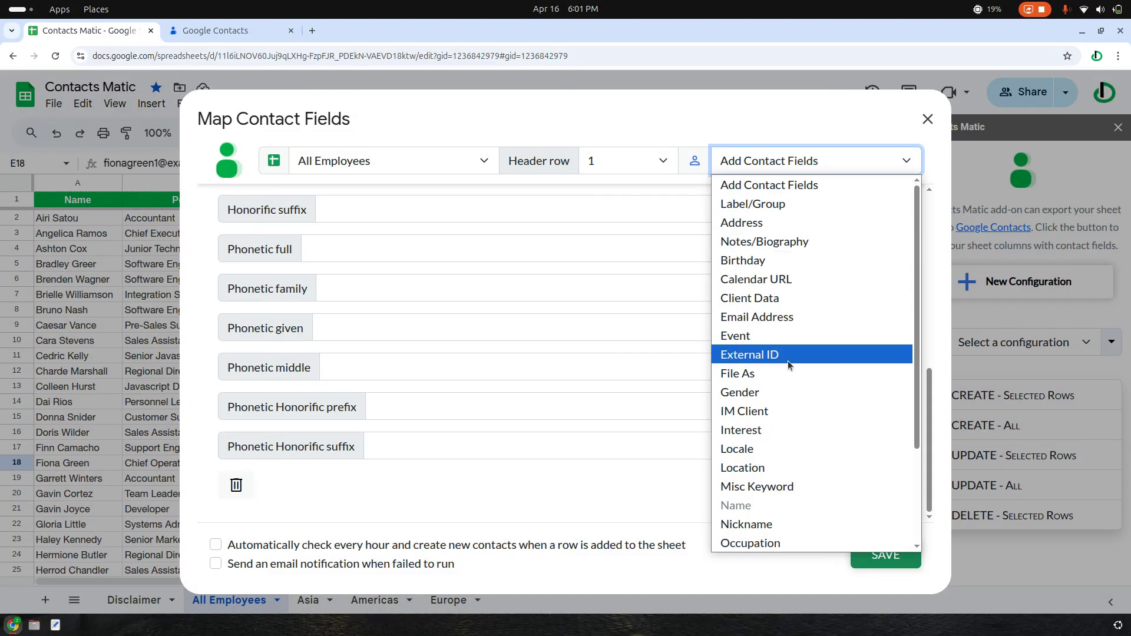
{"action": "scroll", "coordinate": [781, 497], "scroll_direction": "down", "scroll_amount": 2}
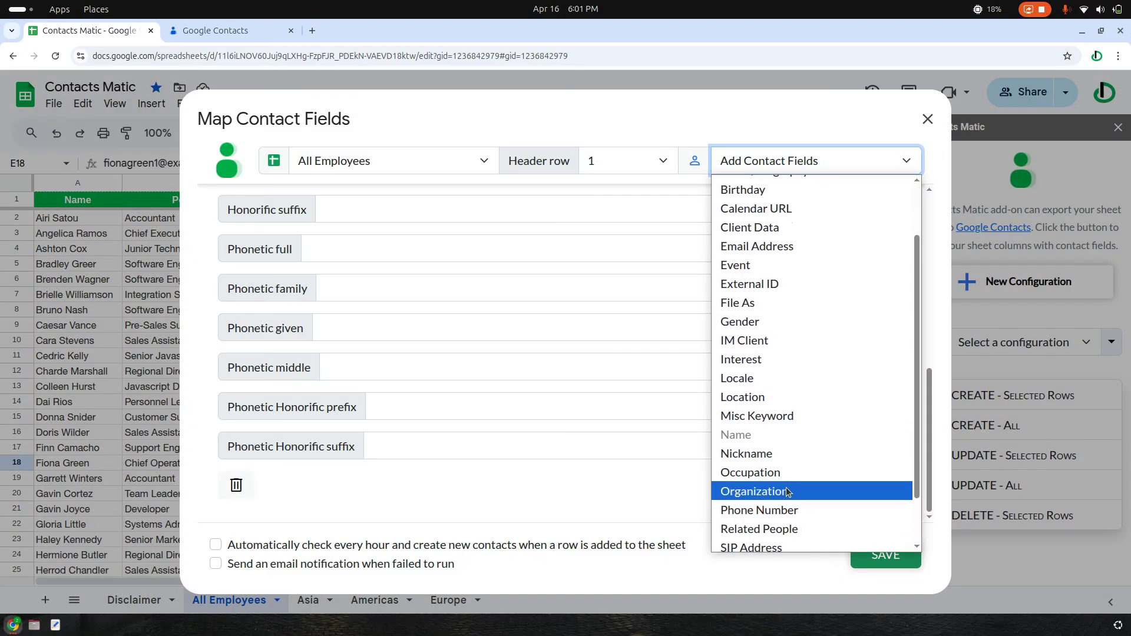
{"action": "left_click", "coordinate": [784, 510]}
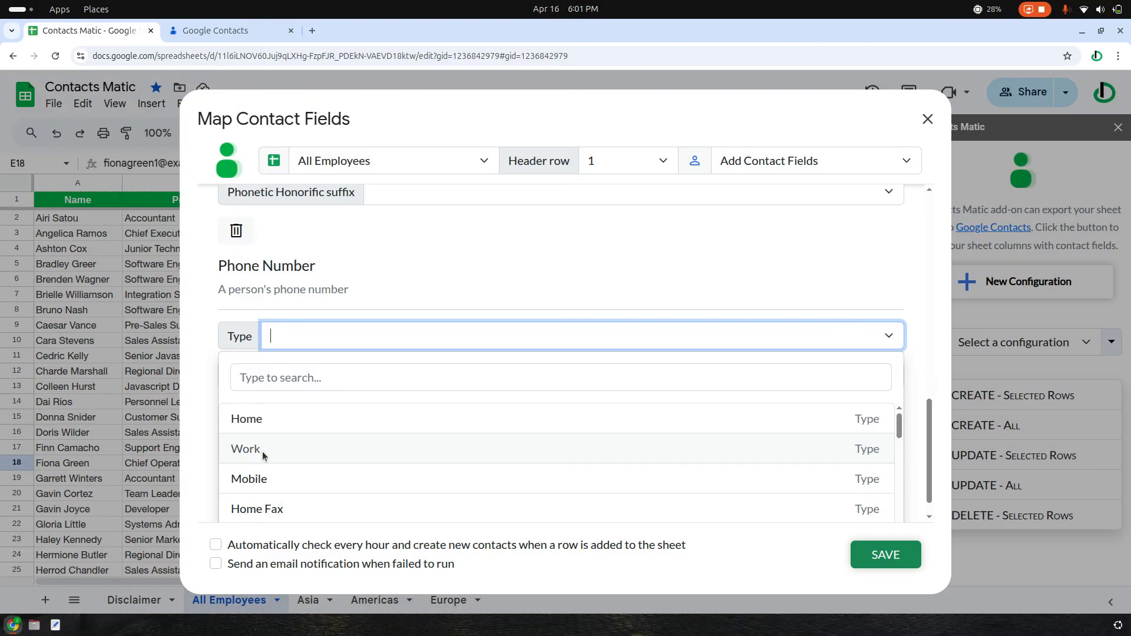
{"action": "scroll", "coordinate": [277, 482], "scroll_direction": "down", "scroll_amount": 3}
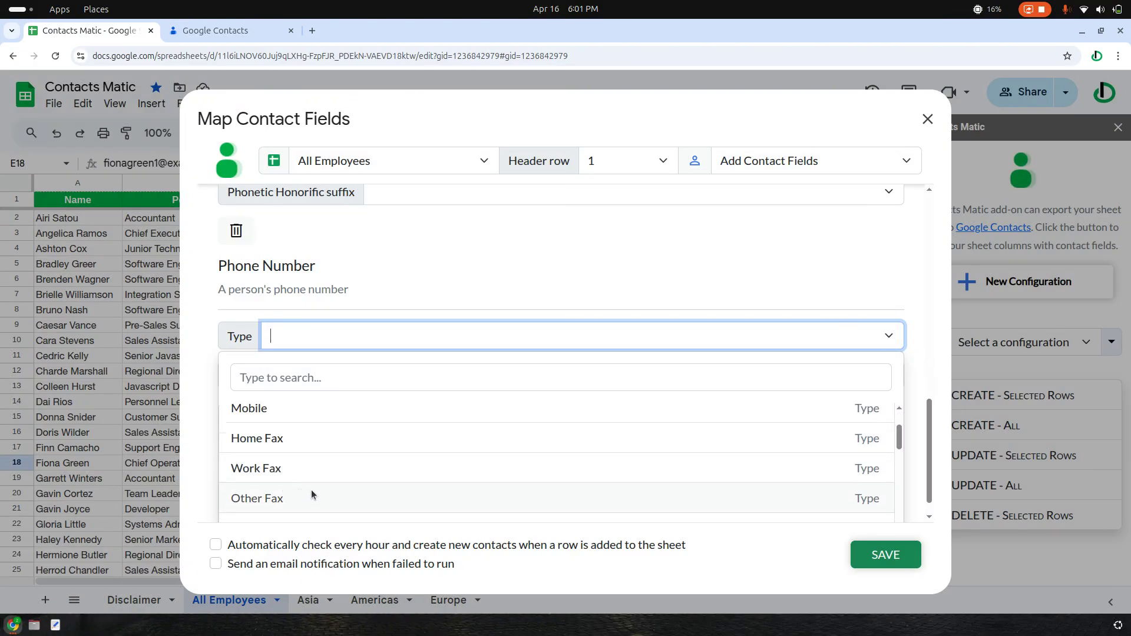
{"action": "scroll", "coordinate": [295, 476], "scroll_direction": "down", "scroll_amount": 8}
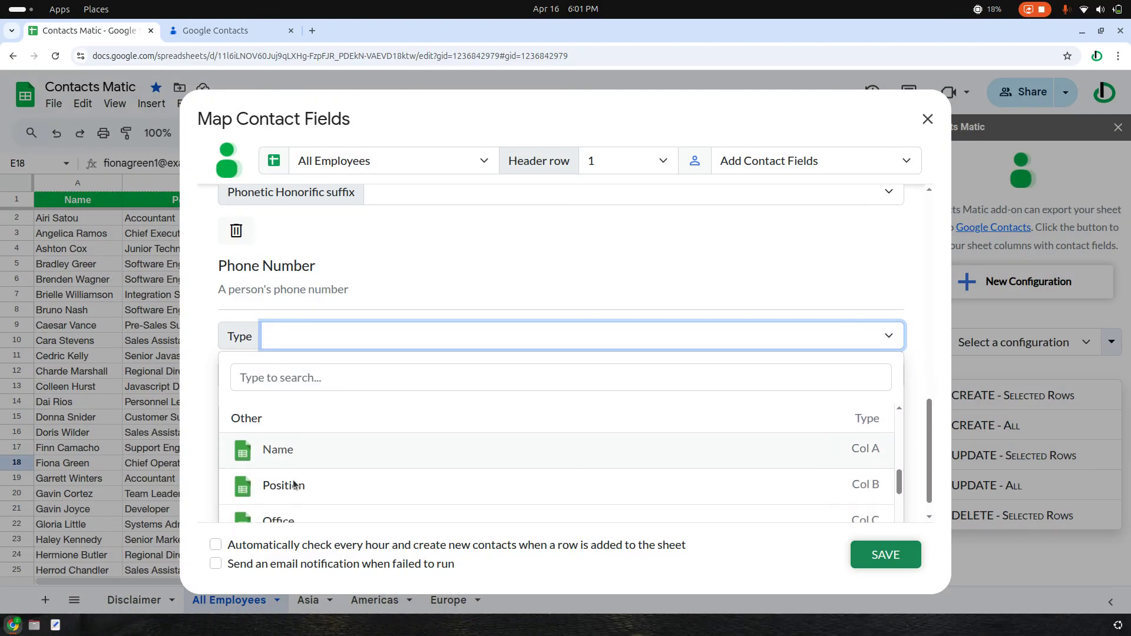
{"action": "scroll", "coordinate": [409, 417], "scroll_direction": "up", "scroll_amount": 10}
{"action": "scroll", "coordinate": [409, 417], "scroll_direction": "down", "scroll_amount": 15}
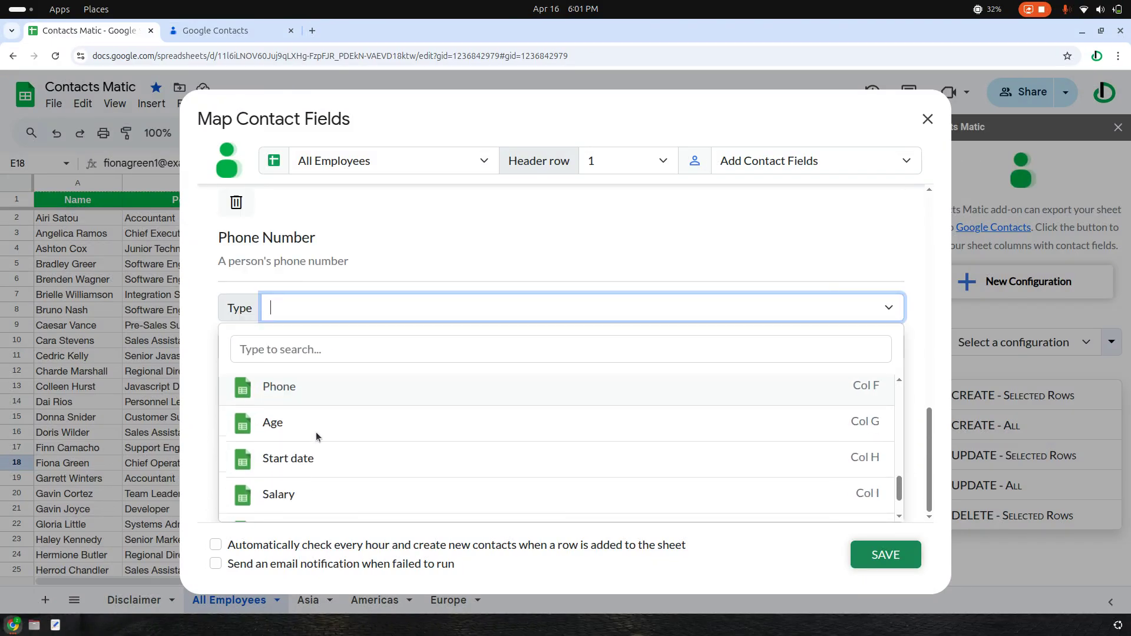
{"action": "scroll", "coordinate": [308, 495], "scroll_direction": "down", "scroll_amount": 1}
{"action": "scroll", "coordinate": [328, 441], "scroll_direction": "up", "scroll_amount": 15}
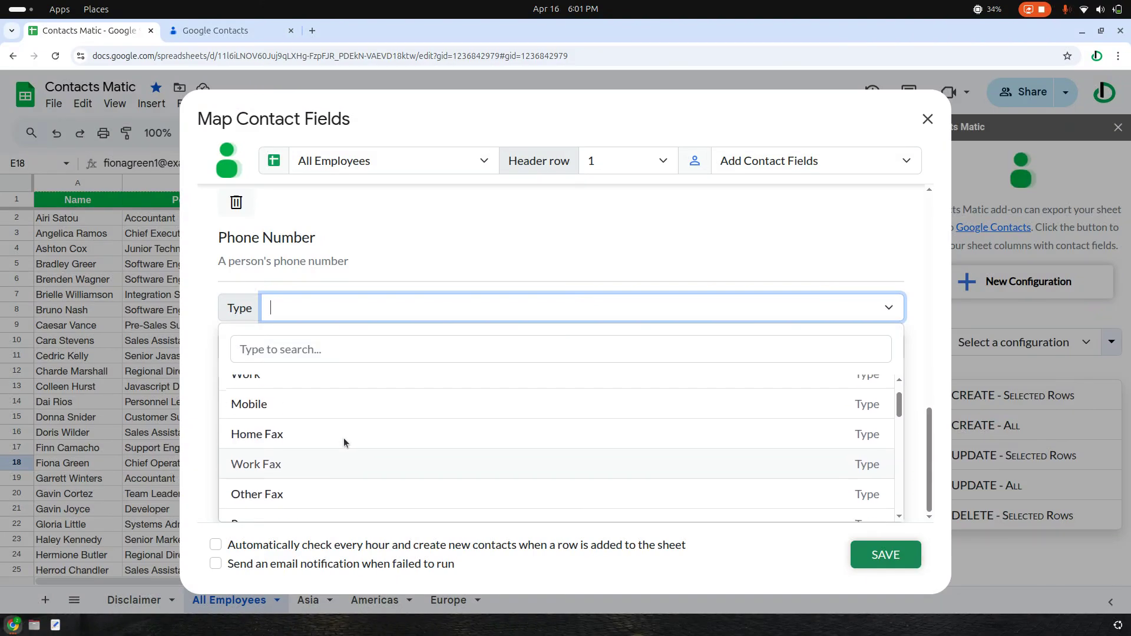
{"action": "left_click", "coordinate": [258, 423]}
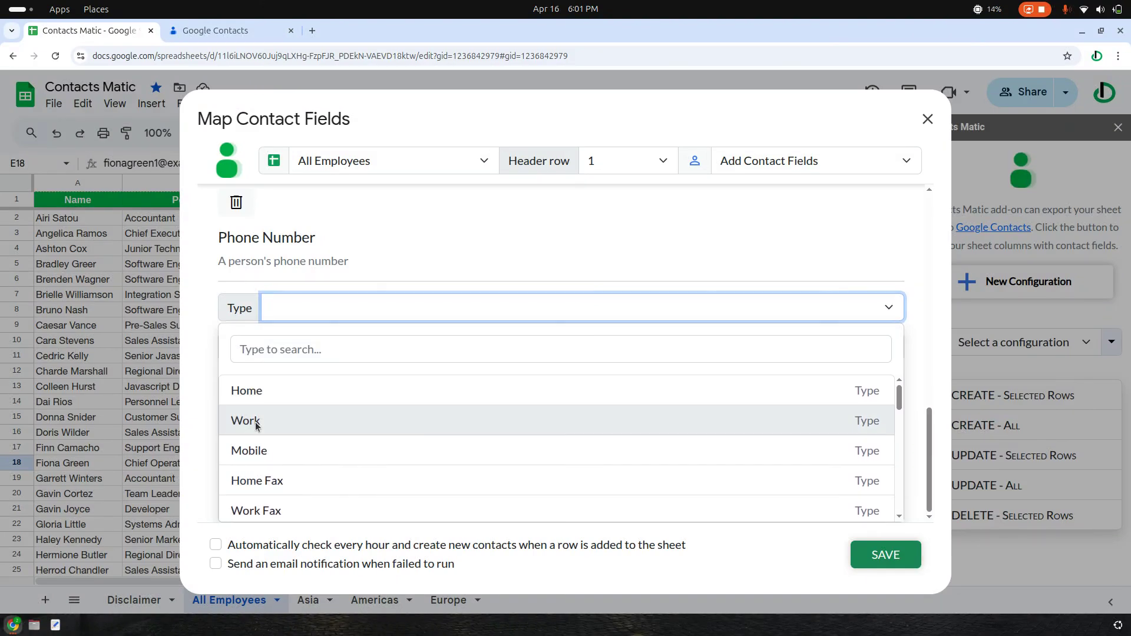
{"action": "left_click", "coordinate": [402, 288]}
Map the Phone value of the work phone number to the sheet's Phone column.
{"action": "left_click", "coordinate": [322, 446]}
{"action": "scroll", "coordinate": [318, 421], "scroll_direction": "down", "scroll_amount": 3}
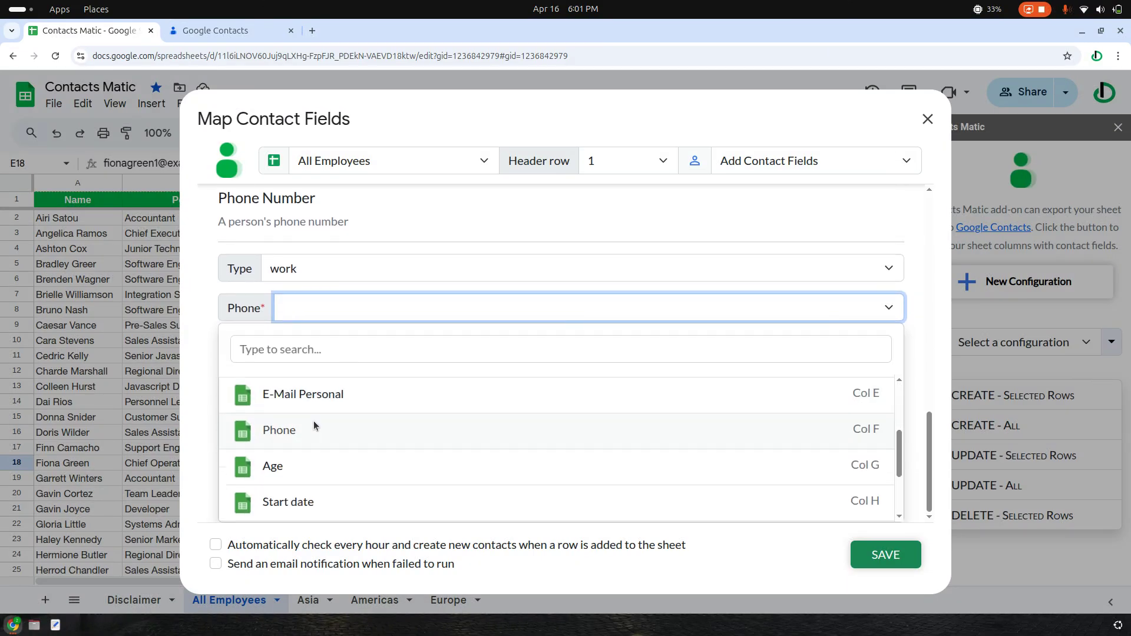
{"action": "left_click", "coordinate": [284, 433]}
{"action": "left_click", "coordinate": [532, 254]}
Enable the hourly check for new rows and the failure email notification, and save the configuration.
{"action": "scroll", "coordinate": [418, 373], "scroll_direction": "up", "scroll_amount": 10}
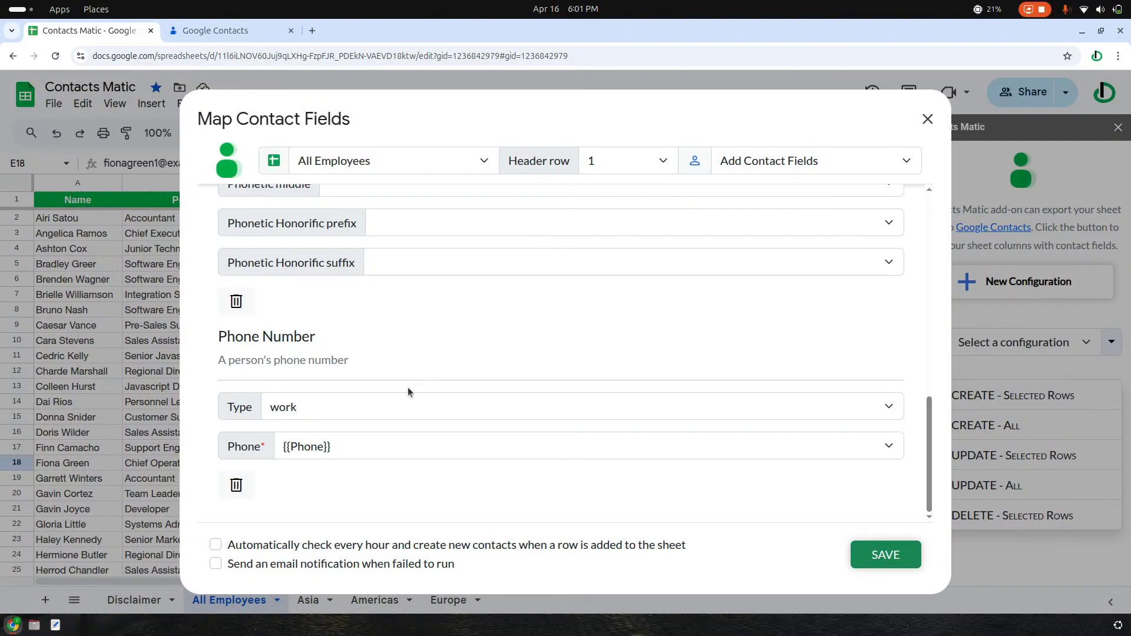
{"action": "scroll", "coordinate": [472, 410], "scroll_direction": "down", "scroll_amount": 10}
{"action": "left_click", "coordinate": [217, 545]}
{"action": "left_click", "coordinate": [307, 566]}
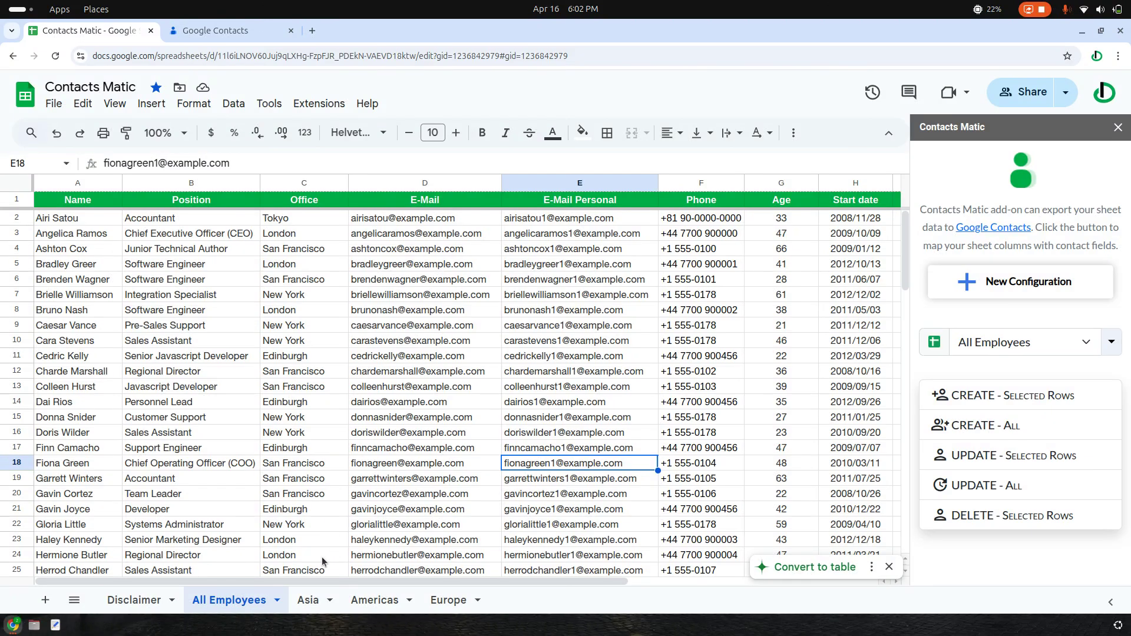
Examine the E-Mail and E-Mail Personal columns of the All Employees sheet.
{"action": "left_click_drag", "start_coordinate": [288, 578], "coordinate": [430, 581]}
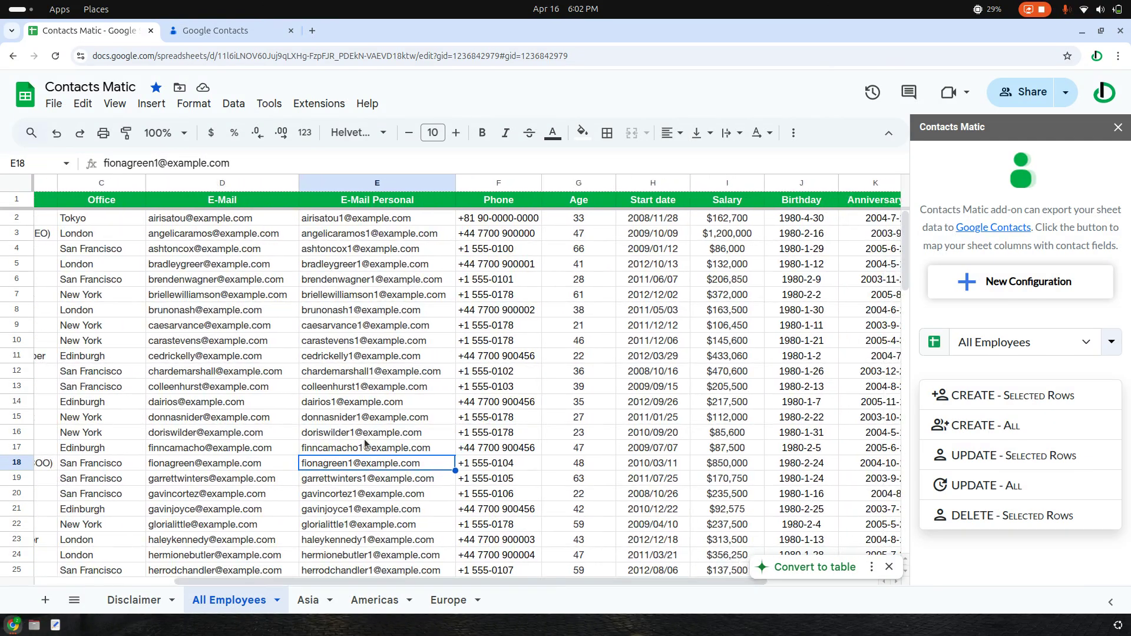
{"action": "left_click", "coordinate": [247, 200]}
{"action": "key", "text": "ctrl+shift+Down"}
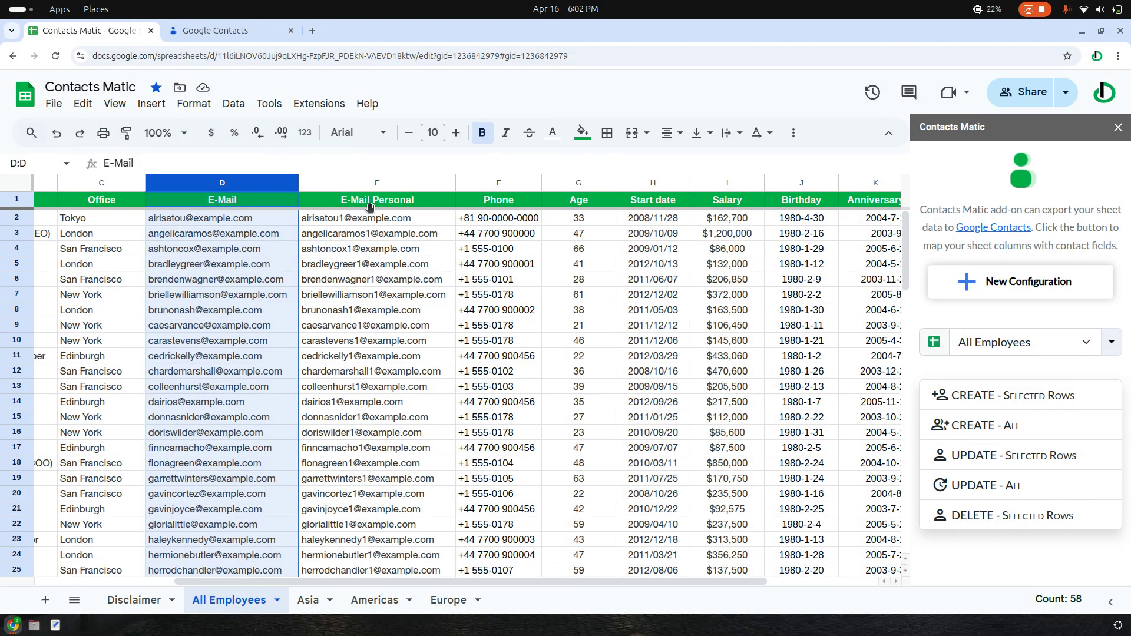
{"action": "left_click", "coordinate": [370, 206]}
{"action": "left_click", "coordinate": [422, 270]}
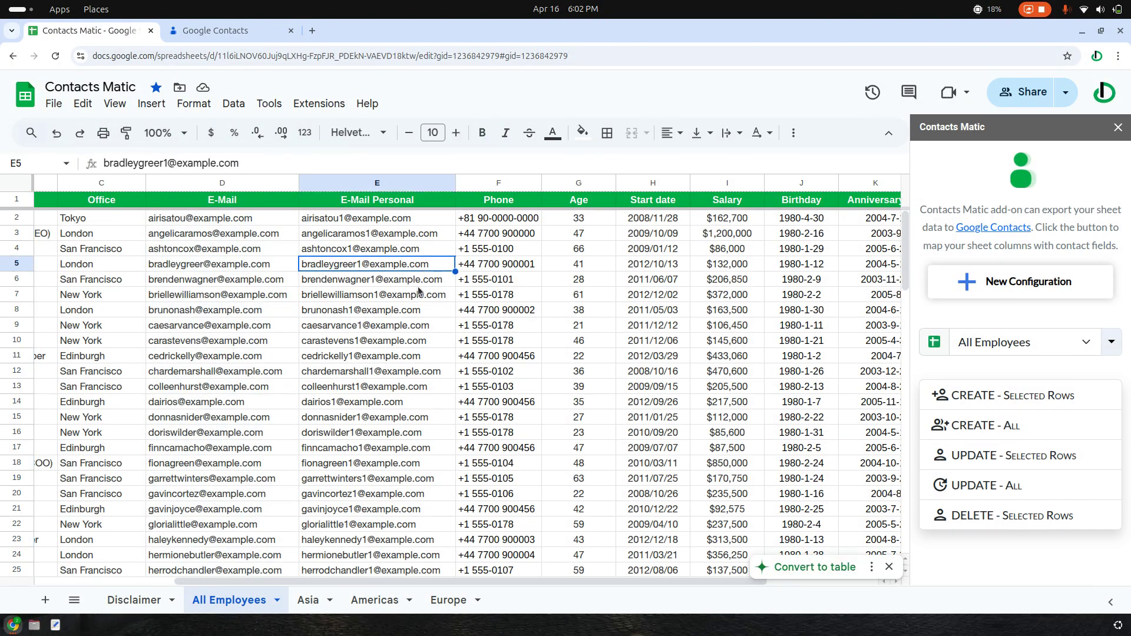
Reopen the saved All Employees configuration for editing.
{"action": "left_click", "coordinate": [978, 348]}
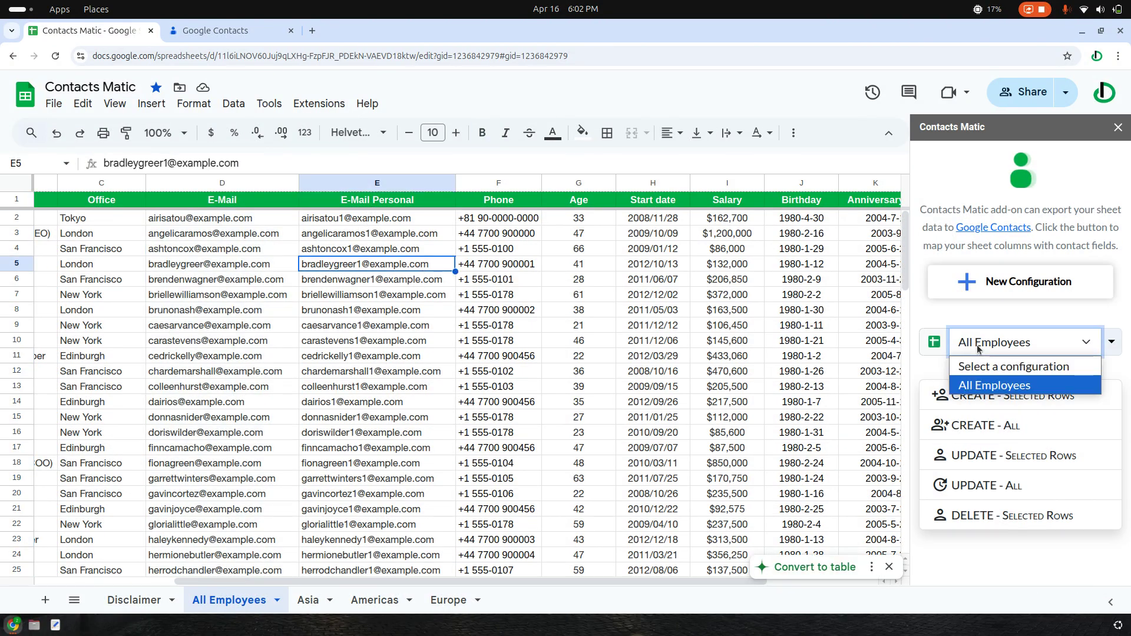
{"action": "left_click", "coordinate": [980, 392]}
{"action": "left_click", "coordinate": [1111, 342]}
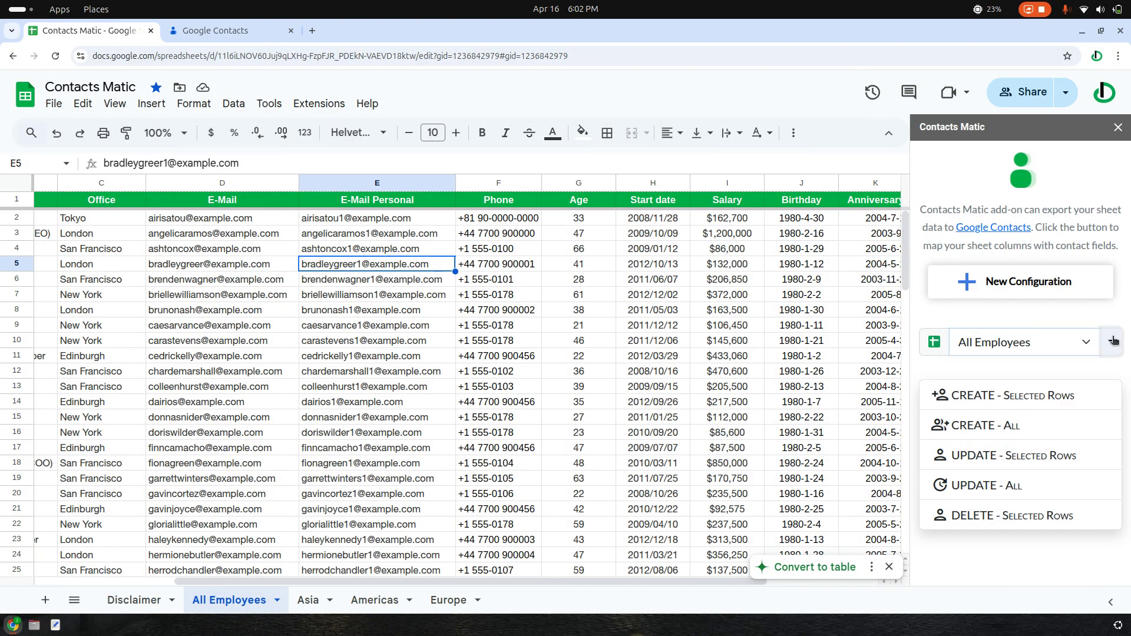
{"action": "left_click", "coordinate": [1100, 346]}
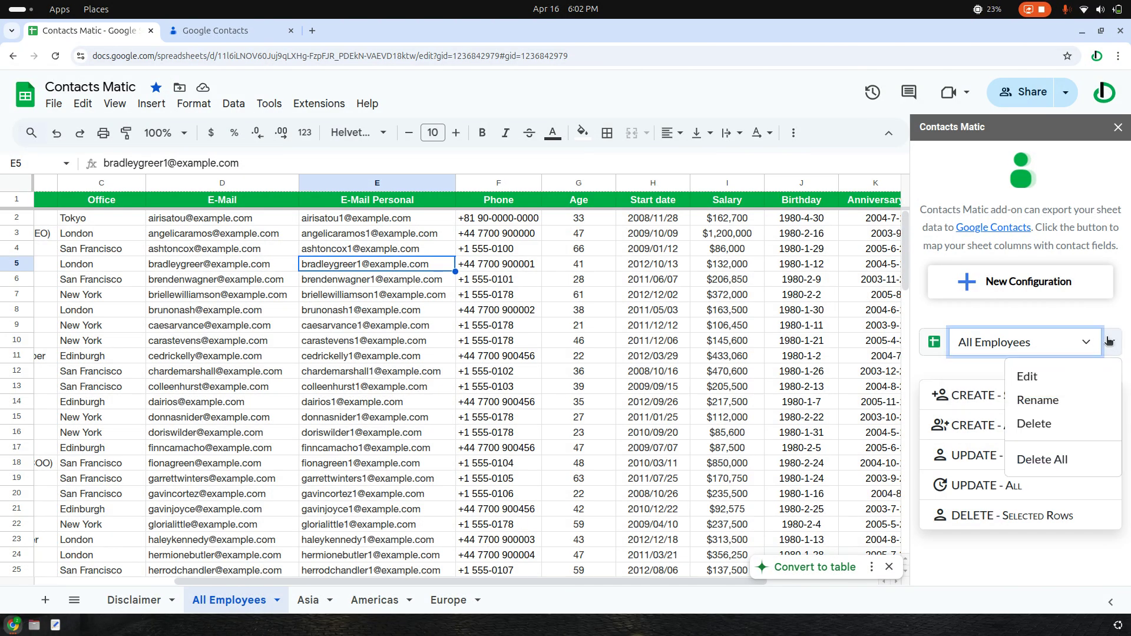
{"action": "left_click", "coordinate": [1116, 346]}
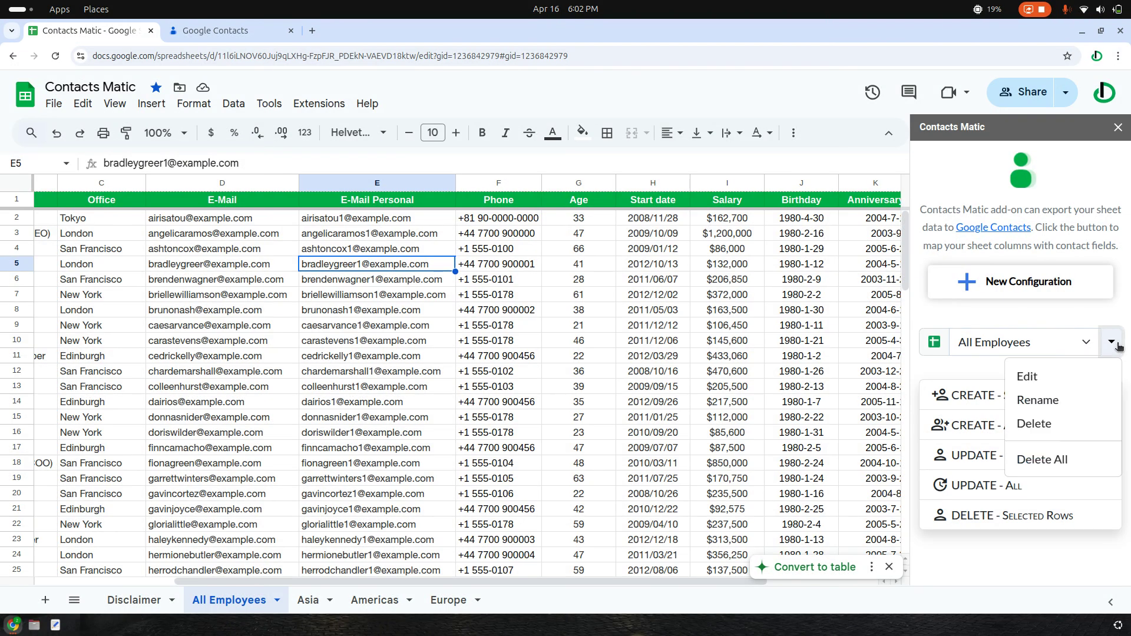
{"action": "left_click", "coordinate": [1026, 379]}
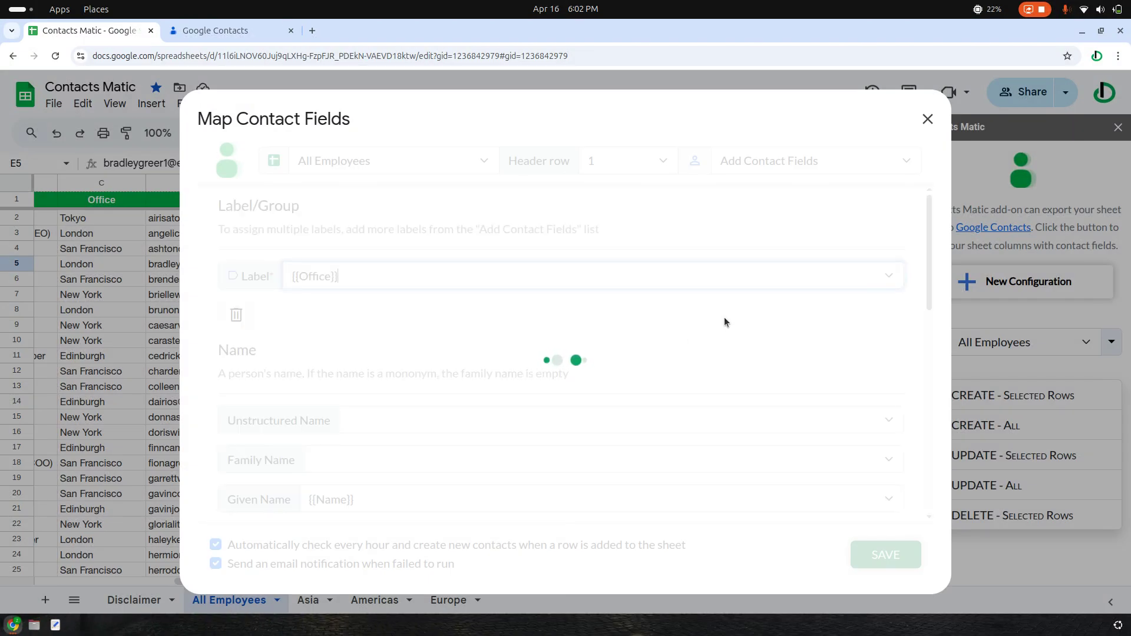
Add an Email Address contact field and set its type to Work.
{"action": "left_click", "coordinate": [768, 163]}
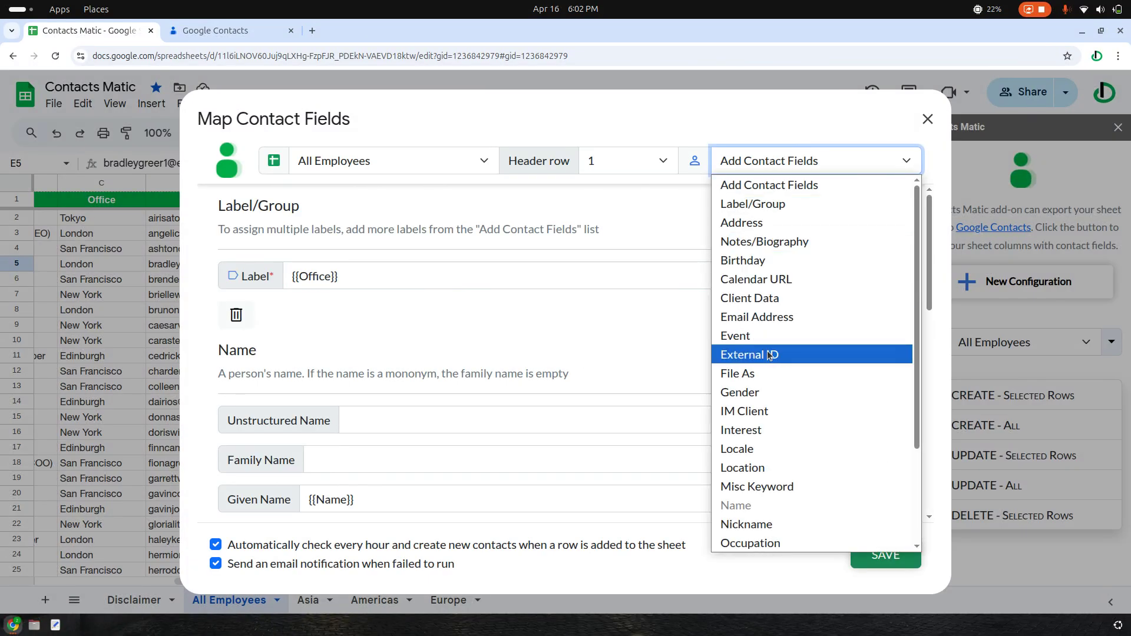
{"action": "left_click", "coordinate": [760, 319]}
{"action": "scroll", "coordinate": [398, 384], "scroll_direction": "down", "scroll_amount": 3}
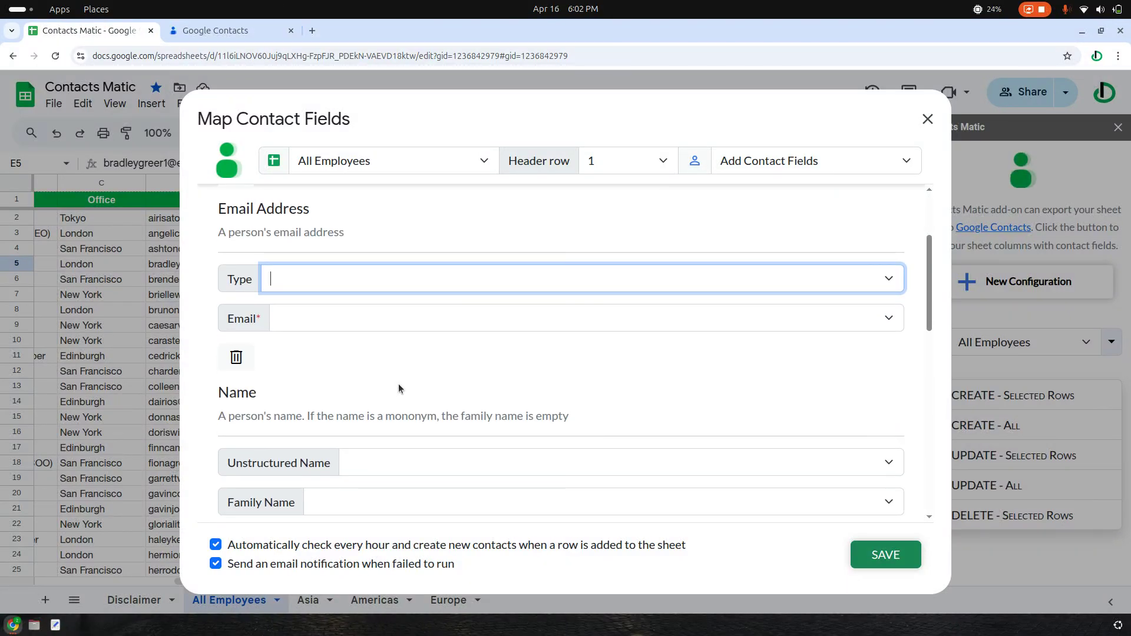
{"action": "scroll", "coordinate": [416, 387], "scroll_direction": "up", "scroll_amount": 3}
{"action": "scroll", "coordinate": [431, 388], "scroll_direction": "down", "scroll_amount": 5}
{"action": "scroll", "coordinate": [441, 387], "scroll_direction": "down", "scroll_amount": 5}
{"action": "scroll", "coordinate": [450, 387], "scroll_direction": "up", "scroll_amount": 9}
{"action": "scroll", "coordinate": [300, 385], "scroll_direction": "up", "scroll_amount": 1}
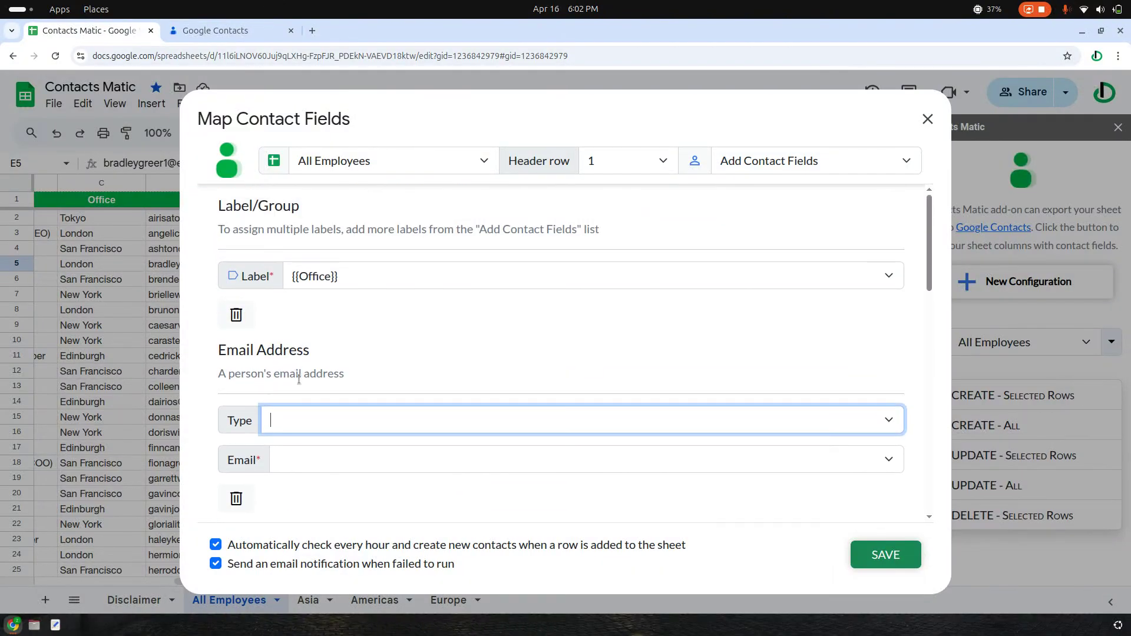
{"action": "left_click", "coordinate": [304, 411]}
{"action": "scroll", "coordinate": [274, 463], "scroll_direction": "down", "scroll_amount": 1}
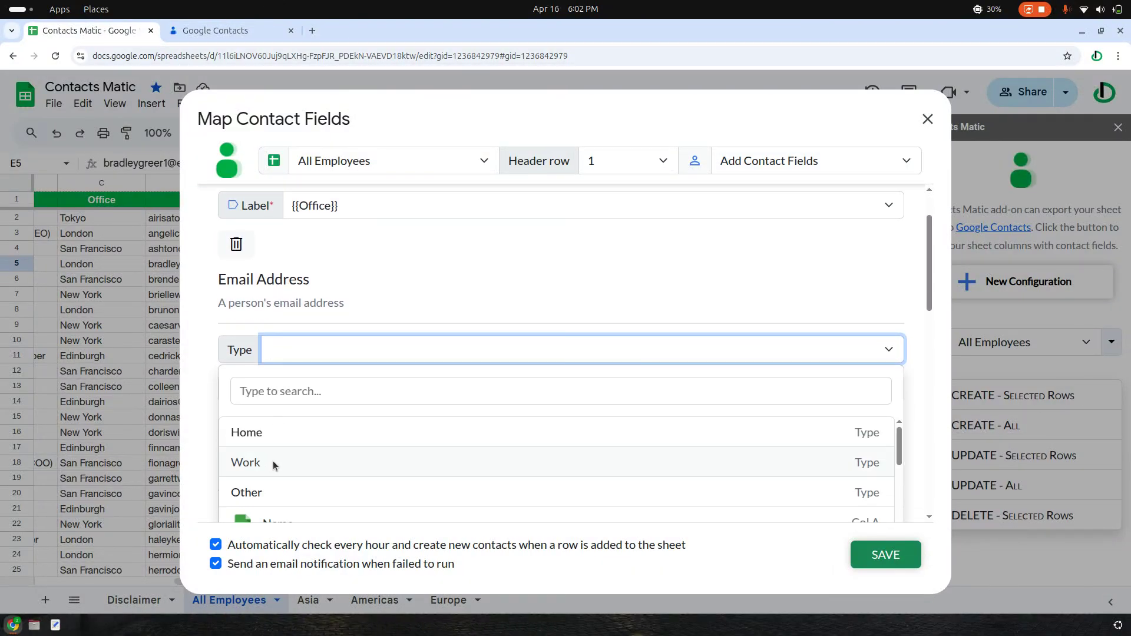
{"action": "left_click", "coordinate": [260, 463]}
{"action": "scroll", "coordinate": [314, 452], "scroll_direction": "down", "scroll_amount": 3}
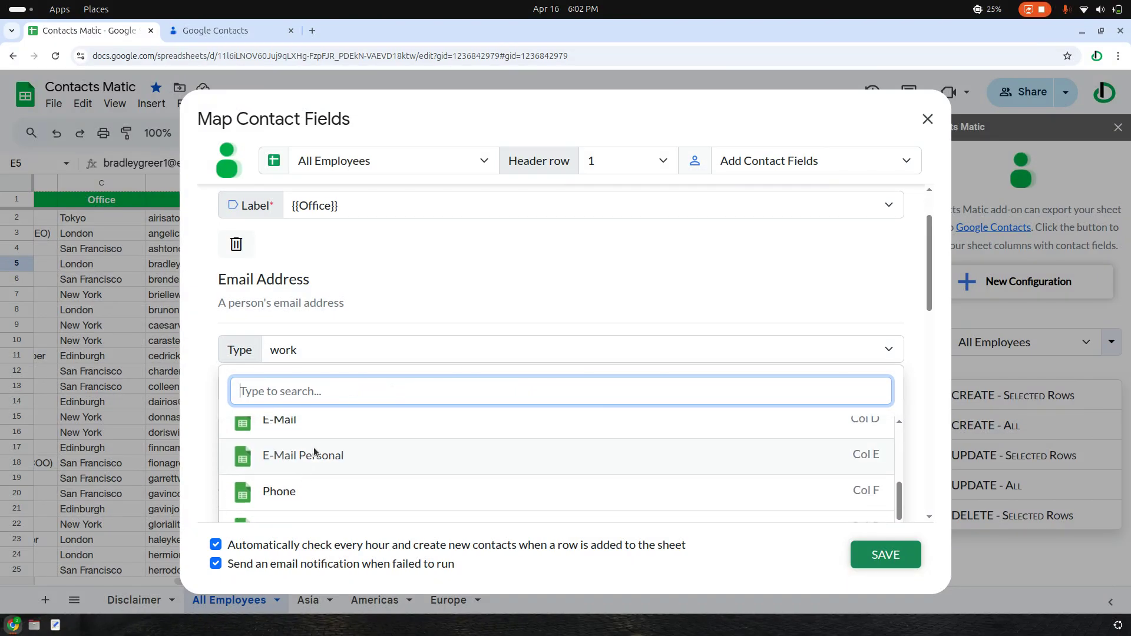
{"action": "left_click", "coordinate": [415, 455]}
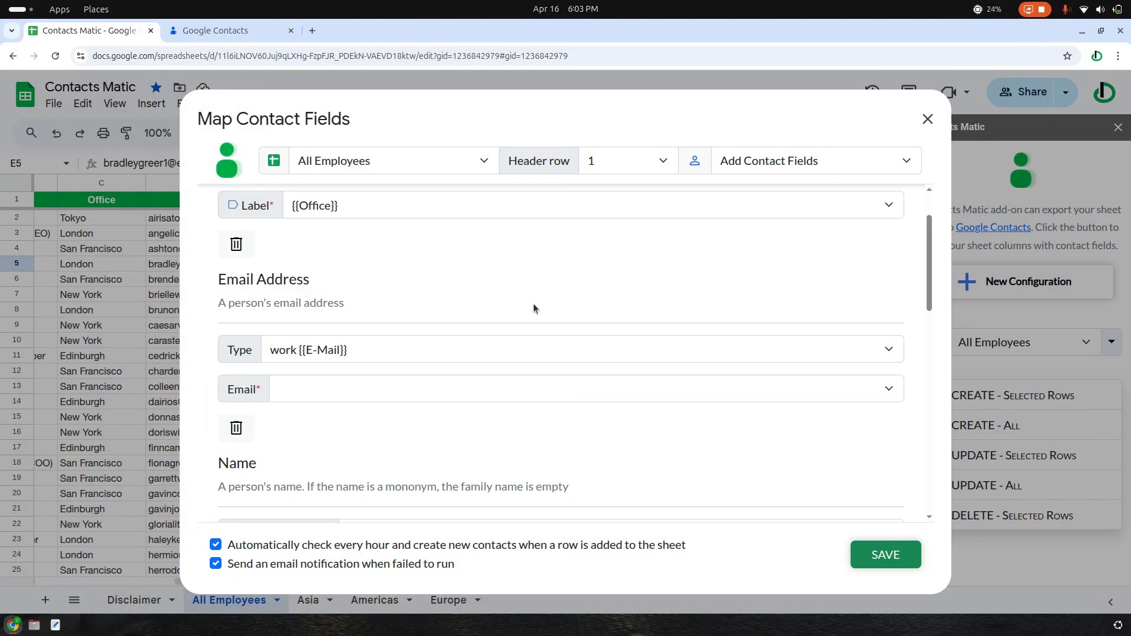
{"action": "left_click", "coordinate": [368, 354]}
{"action": "left_click_drag", "start_coordinate": [300, 350], "coordinate": [480, 345]}
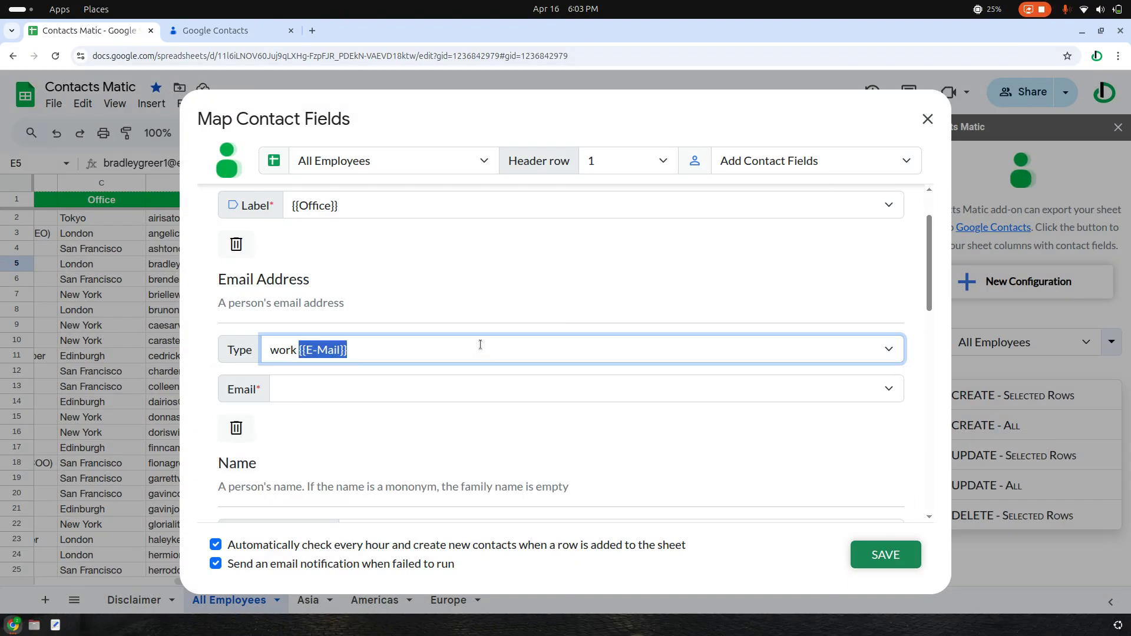
{"action": "key", "text": "BackSpace"}
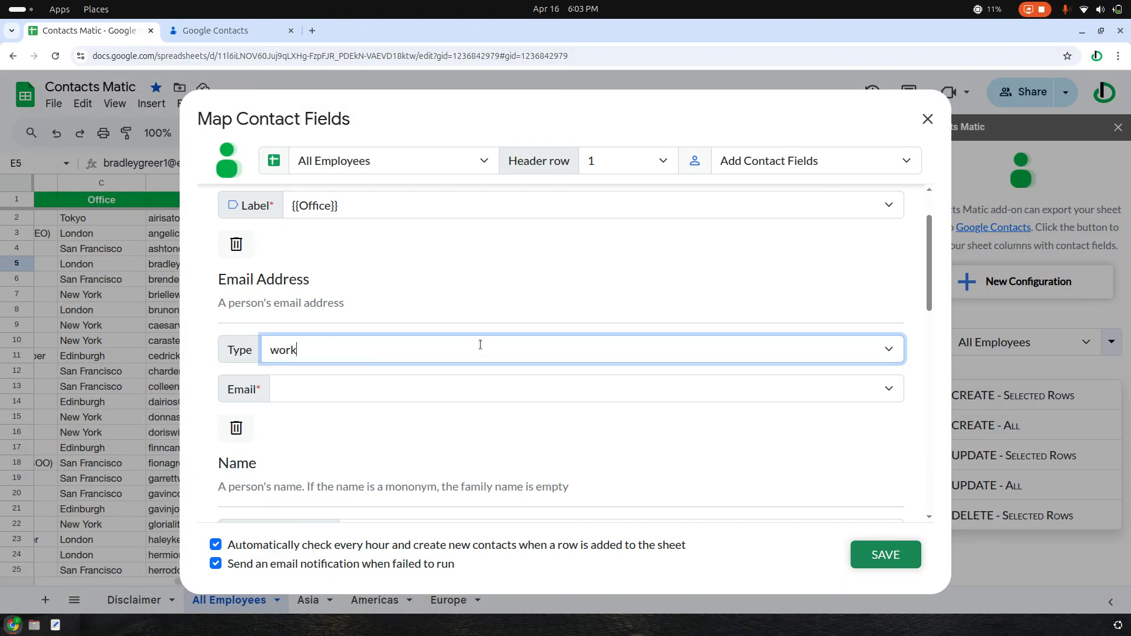
Map the Email value of the work email address to the E-Mail column.
{"action": "left_click", "coordinate": [292, 392]}
{"action": "scroll", "coordinate": [327, 386], "scroll_direction": "down", "scroll_amount": 1}
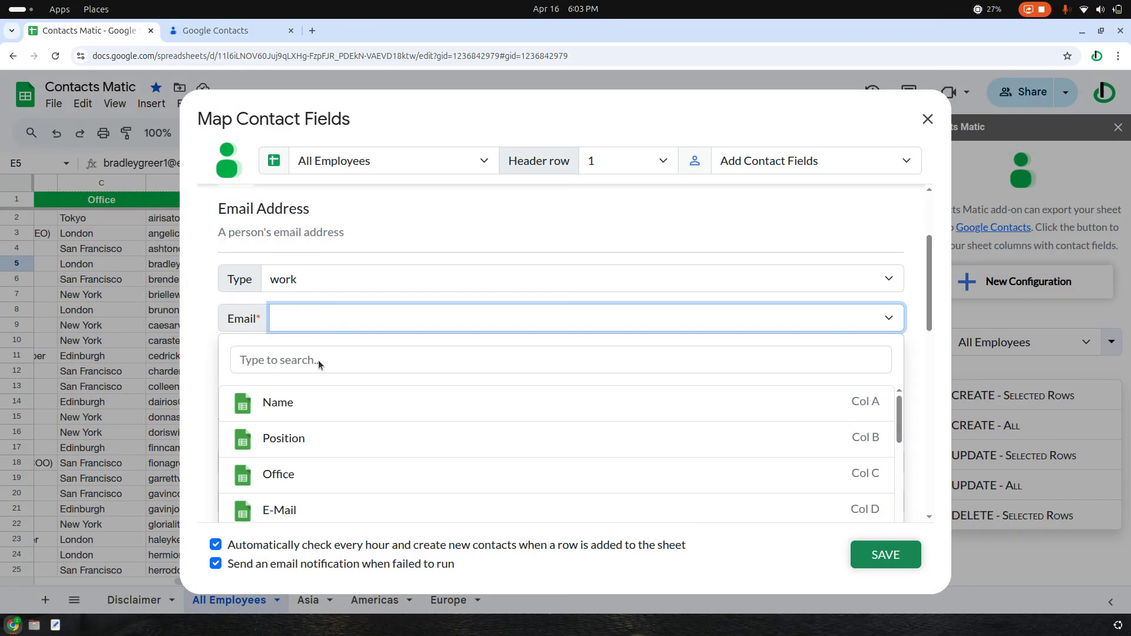
{"action": "left_click", "coordinate": [279, 510]}
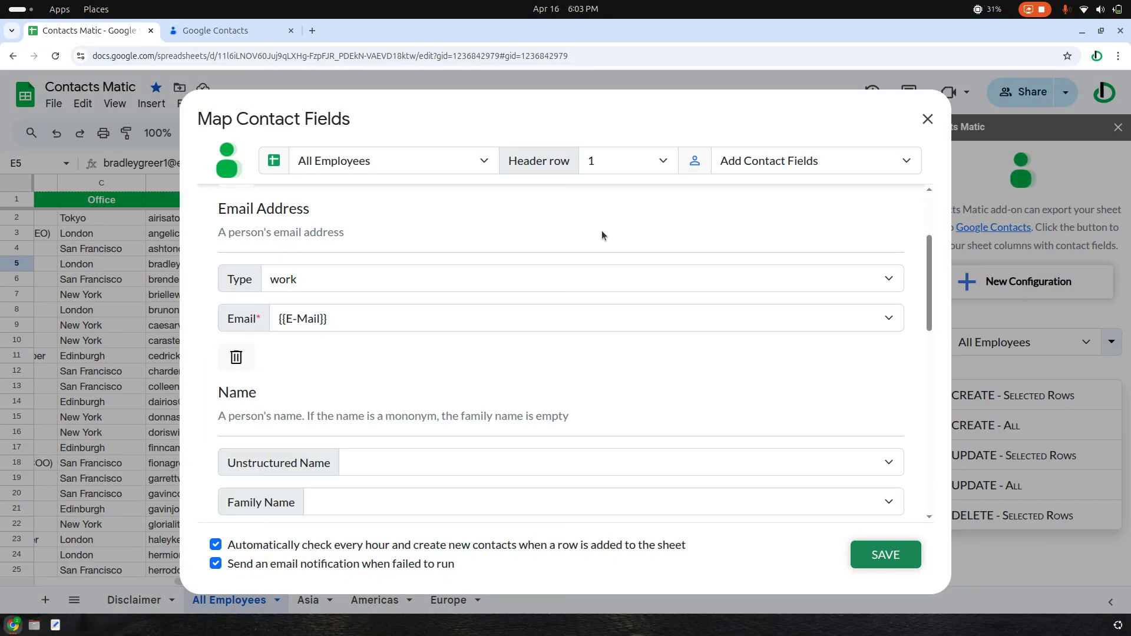
Add a second Email Address entry and give it the custom type "personal".
{"action": "left_click", "coordinate": [789, 160]}
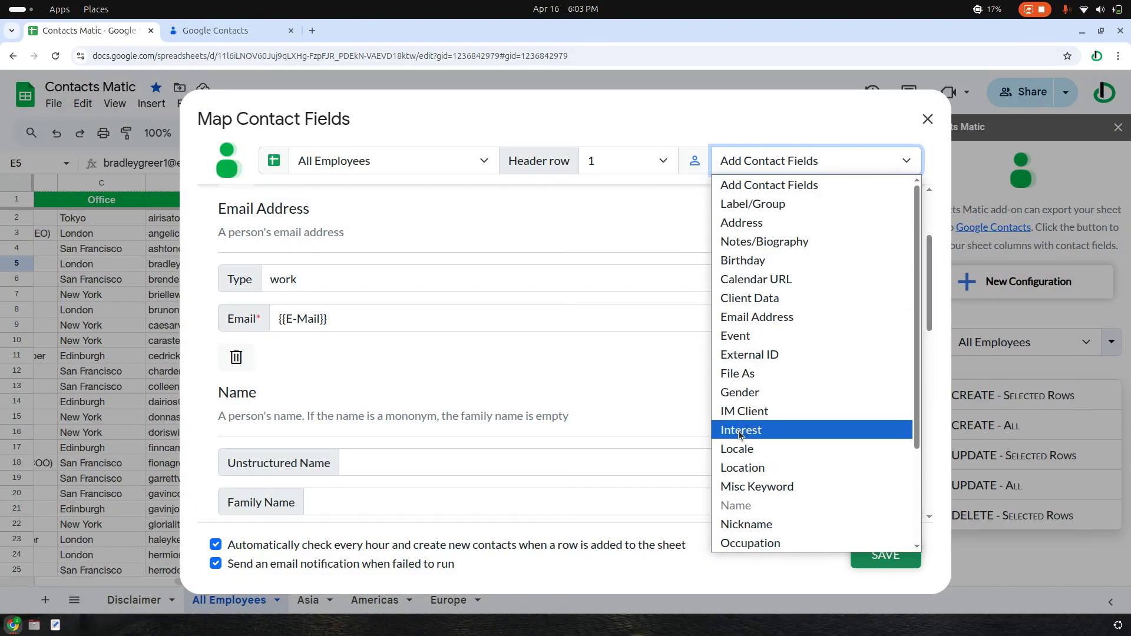
{"action": "left_click", "coordinate": [748, 316]}
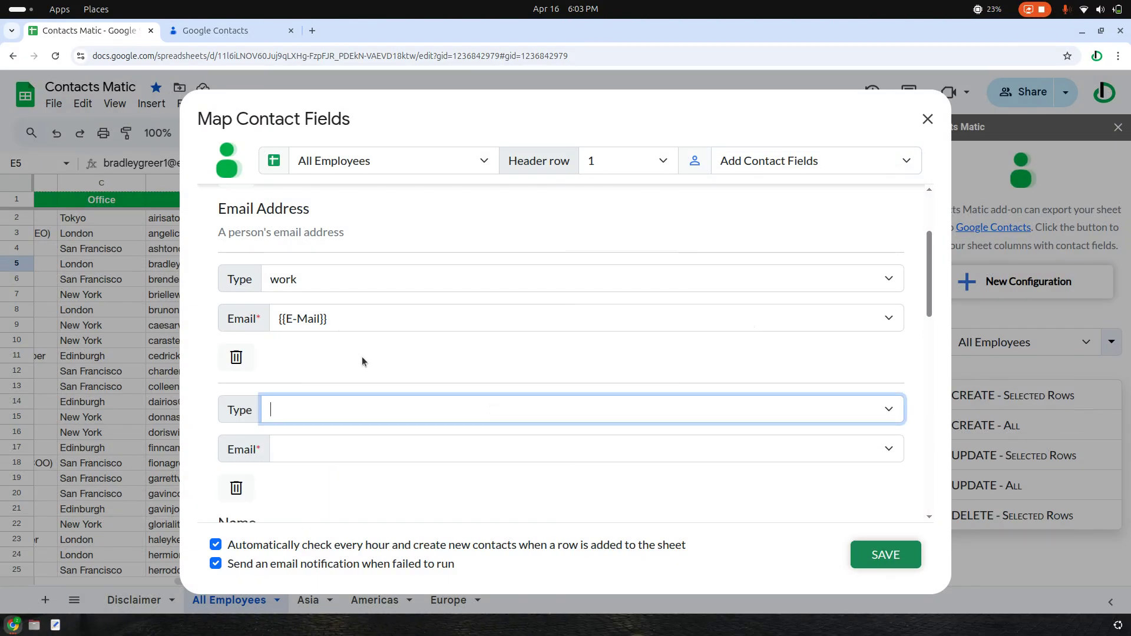
{"action": "left_click", "coordinate": [316, 408]}
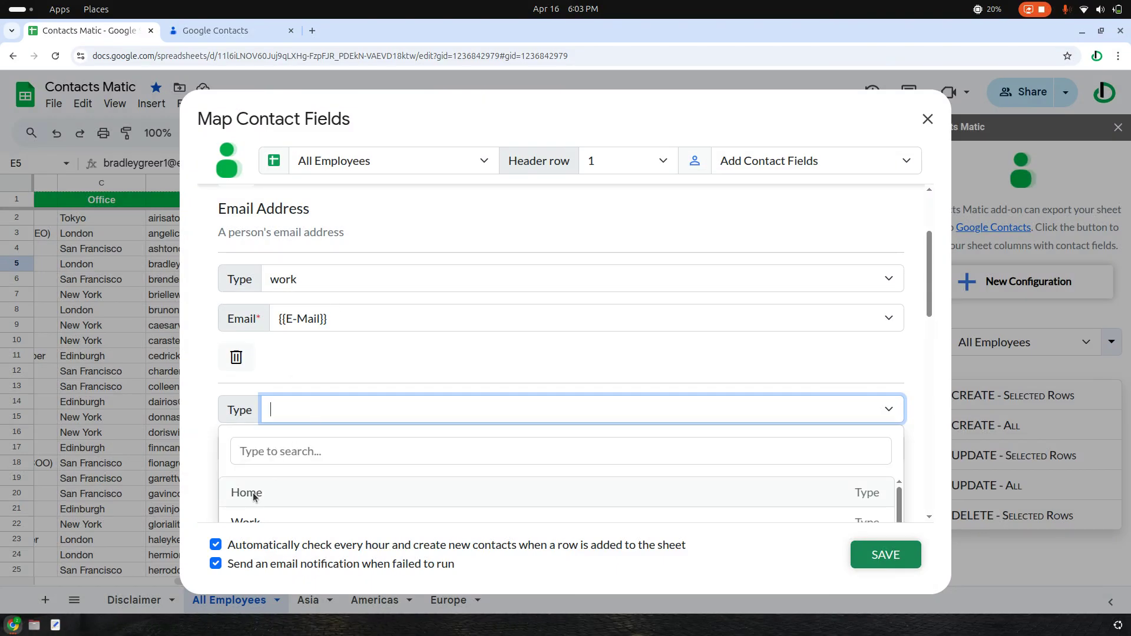
{"action": "scroll", "coordinate": [294, 490], "scroll_direction": "down", "scroll_amount": 3}
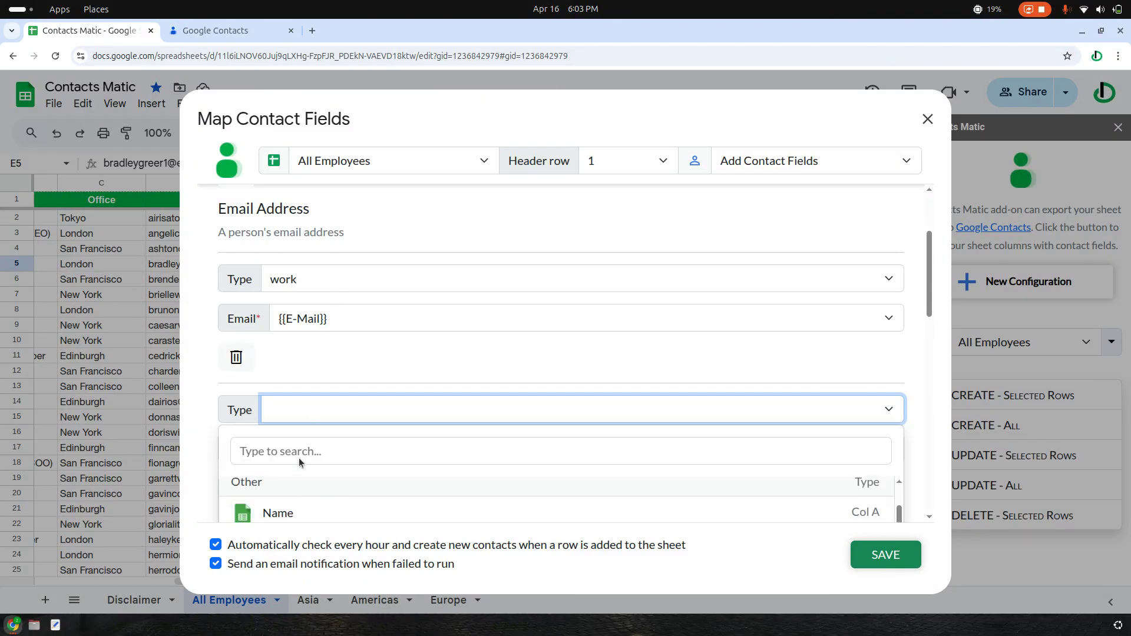
{"action": "left_click", "coordinate": [299, 412]}
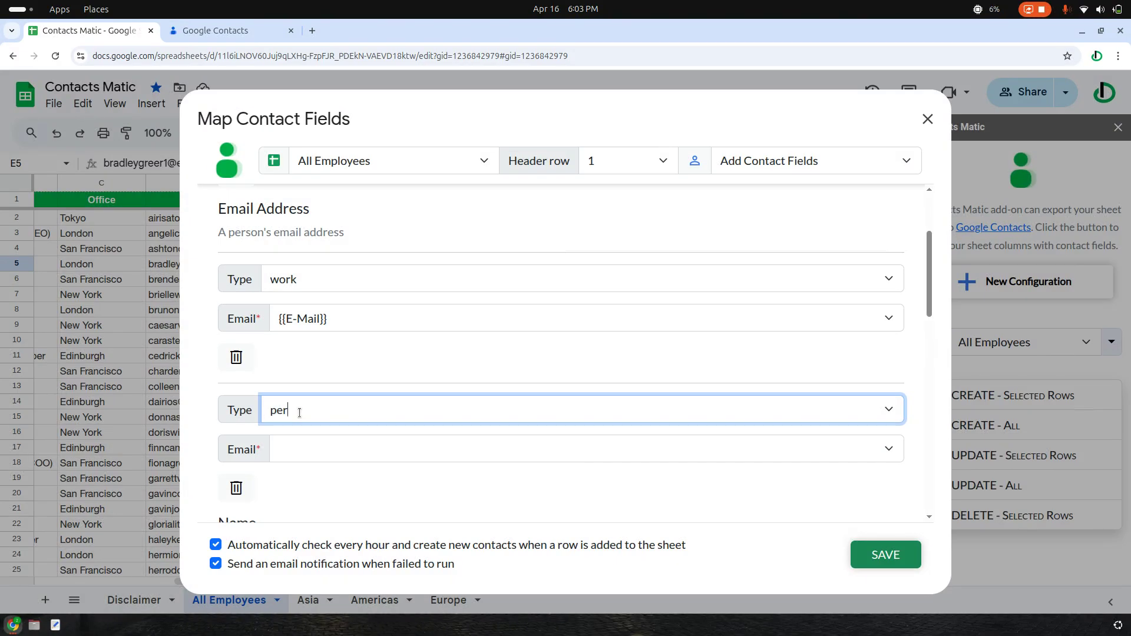
{"action": "type", "text": "personal"}
{"action": "key", "text": "Home"}
{"action": "key", "text": "Delete"}
{"action": "type", "text": "P"}
{"action": "left_click", "coordinate": [356, 375]}
{"action": "left_click_drag", "start_coordinate": [276, 408], "coordinate": [248, 411]}
{"action": "type", "text": "p"}
Map the Email value of the personal email address to the E-Mail Personal column.
{"action": "left_click", "coordinate": [340, 450]}
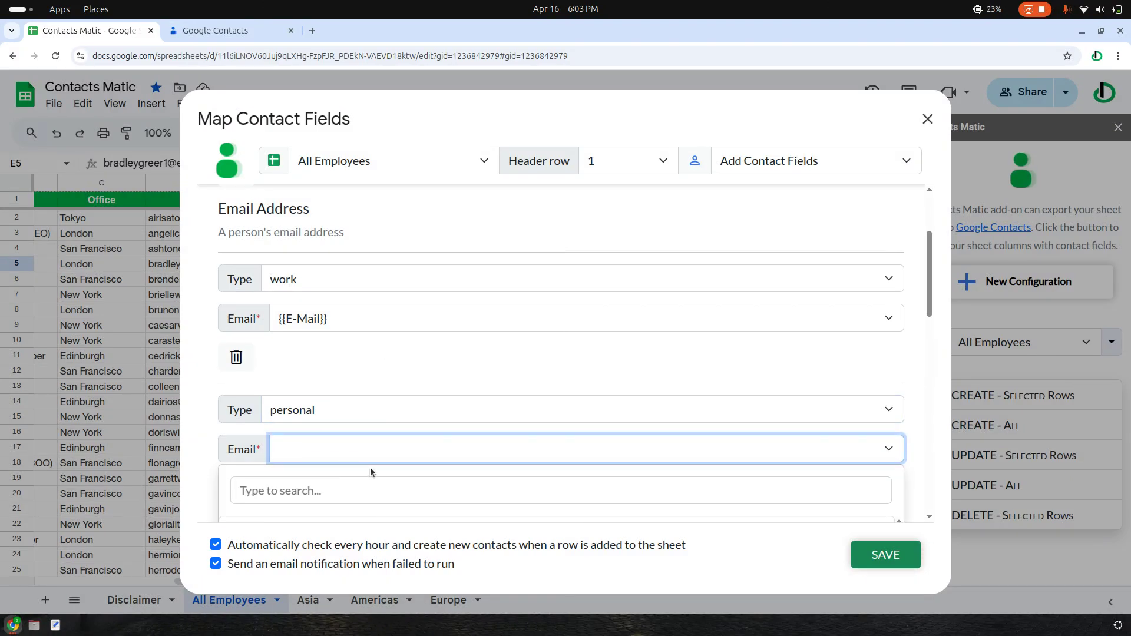
{"action": "left_click", "coordinate": [289, 464]}
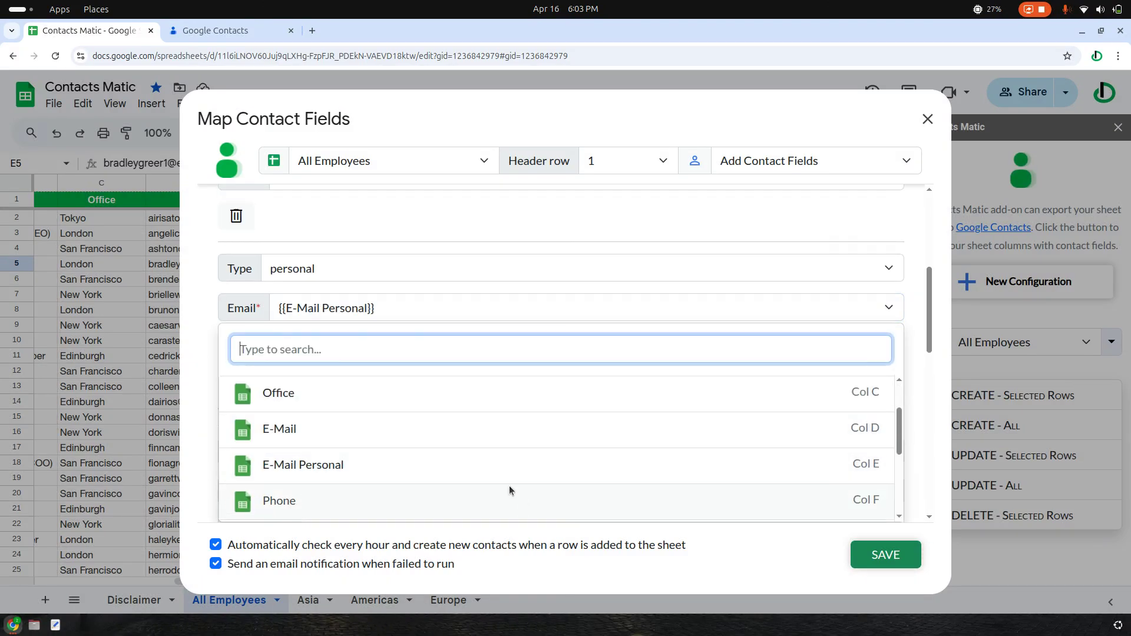
{"action": "left_click", "coordinate": [489, 230]}
{"action": "scroll", "coordinate": [689, 448], "scroll_direction": "up", "scroll_amount": 3}
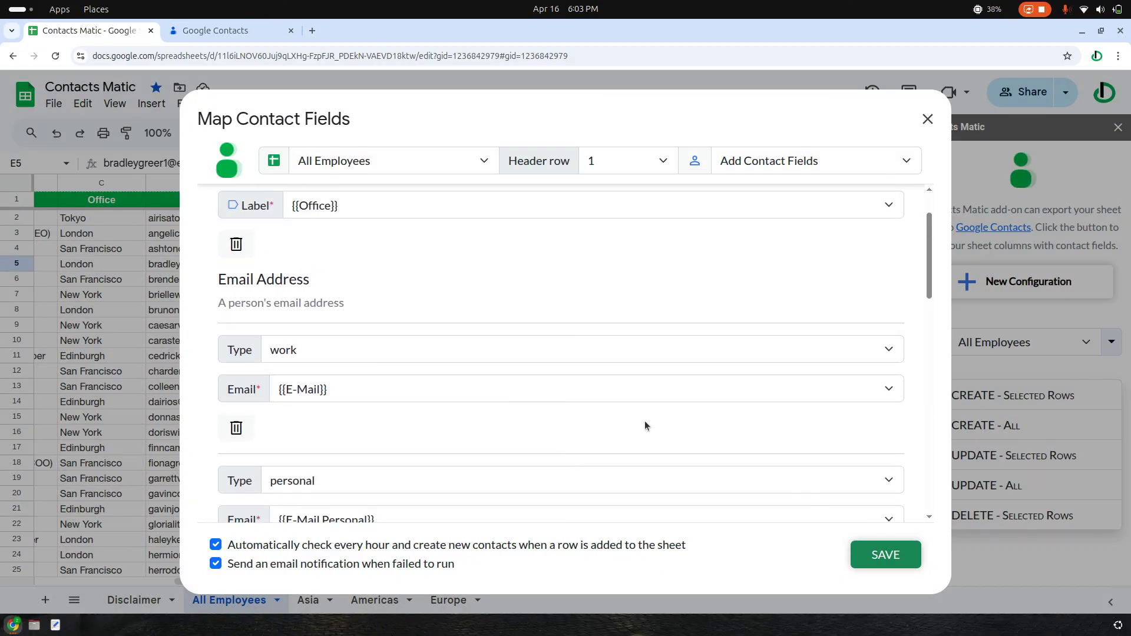
Add a Birthday contact field with its Date mapped to the Birthday column, and save the configuration.
{"action": "scroll", "coordinate": [634, 416], "scroll_direction": "down", "scroll_amount": 10}
{"action": "left_click", "coordinate": [813, 161]}
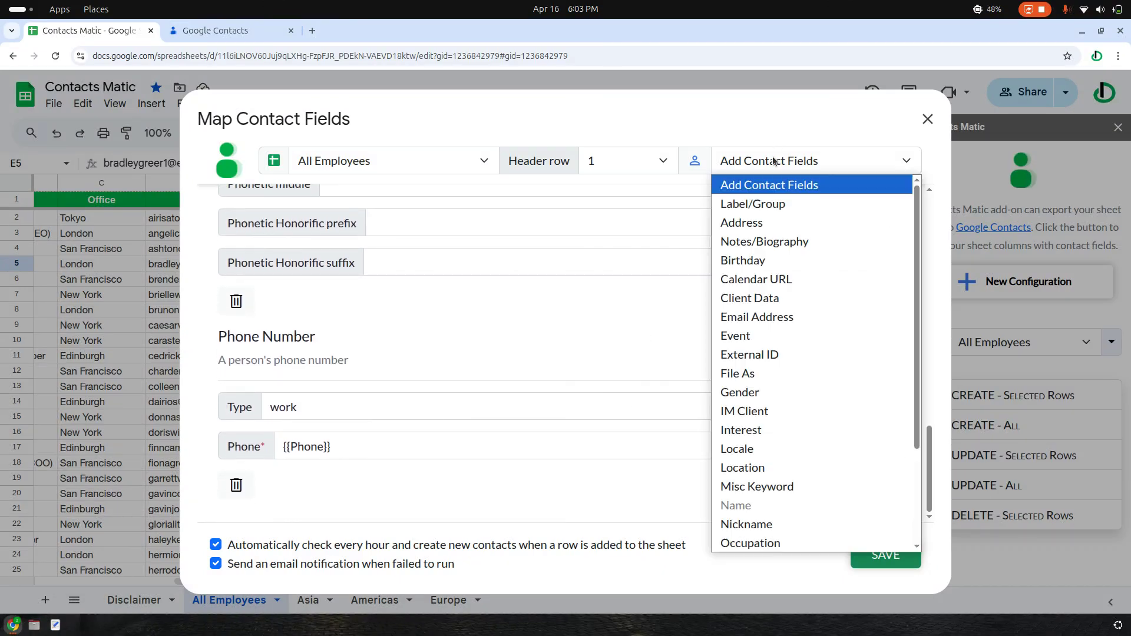
{"action": "scroll", "coordinate": [787, 396], "scroll_direction": "down", "scroll_amount": 3}
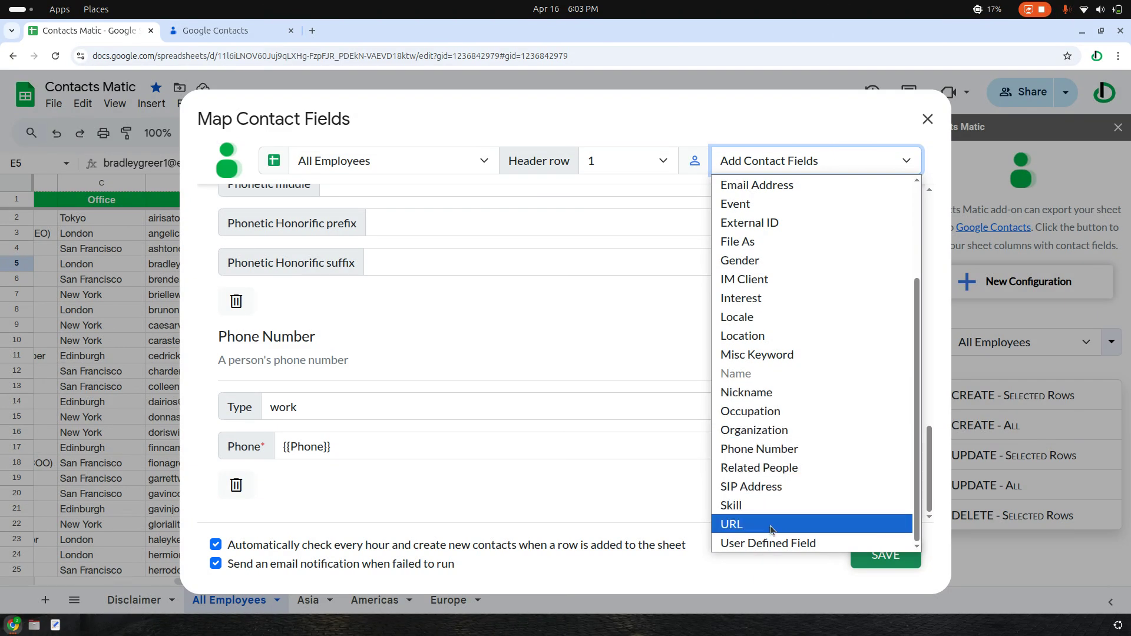
{"action": "scroll", "coordinate": [793, 515], "scroll_direction": "up", "scroll_amount": 5}
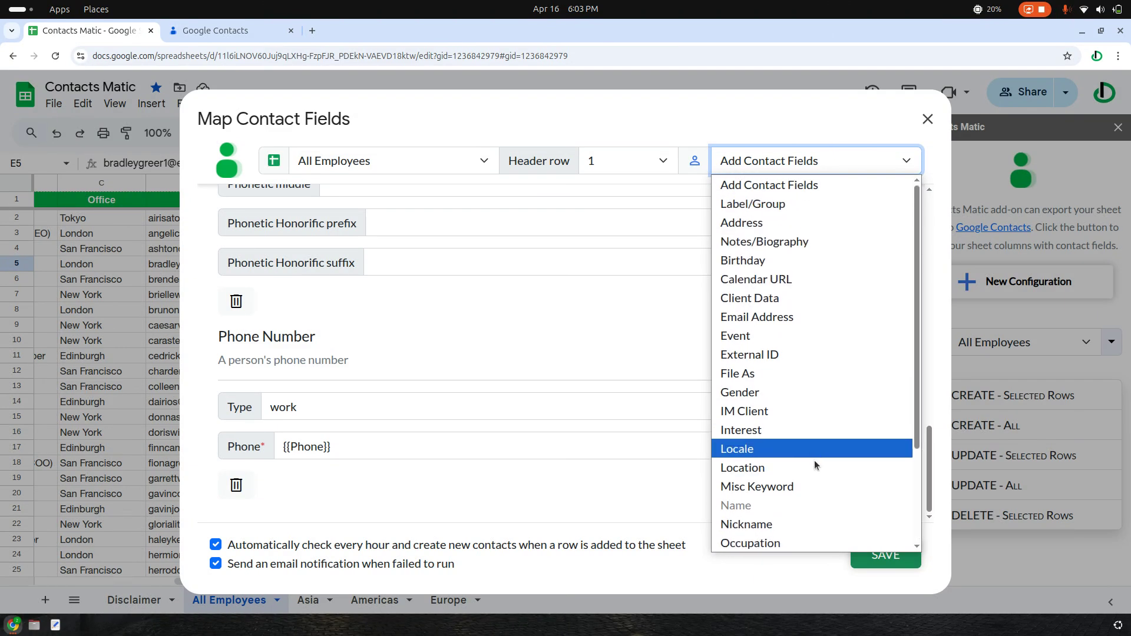
{"action": "left_click", "coordinate": [737, 258]}
{"action": "scroll", "coordinate": [347, 448], "scroll_direction": "down", "scroll_amount": 3}
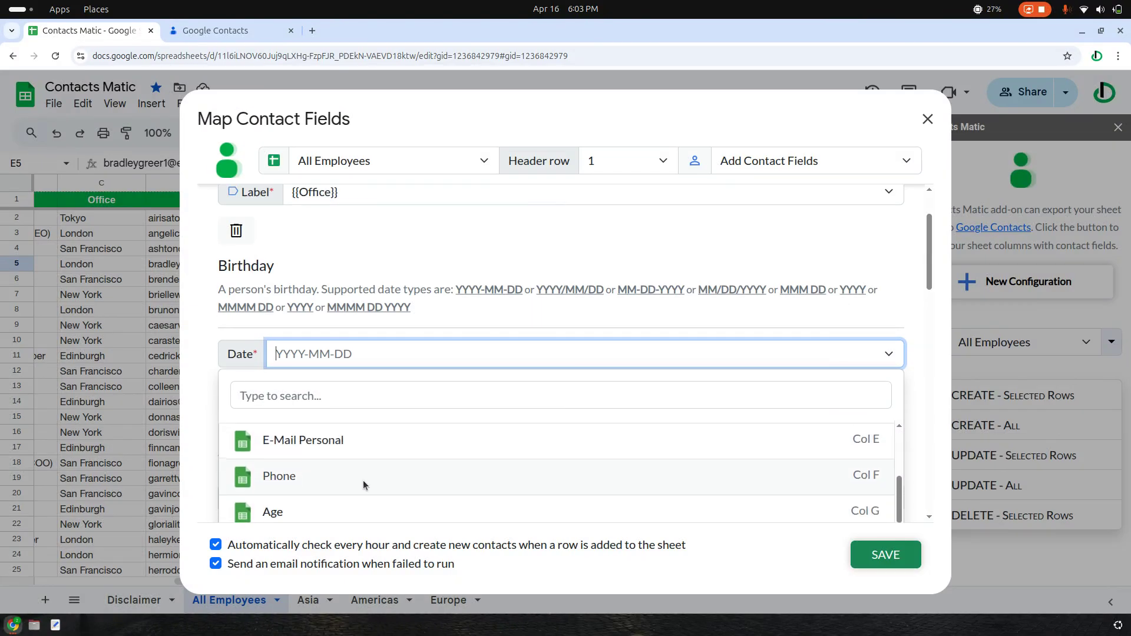
{"action": "scroll", "coordinate": [363, 488], "scroll_direction": "down", "scroll_amount": 2}
{"action": "scroll", "coordinate": [356, 488], "scroll_direction": "down", "scroll_amount": 1}
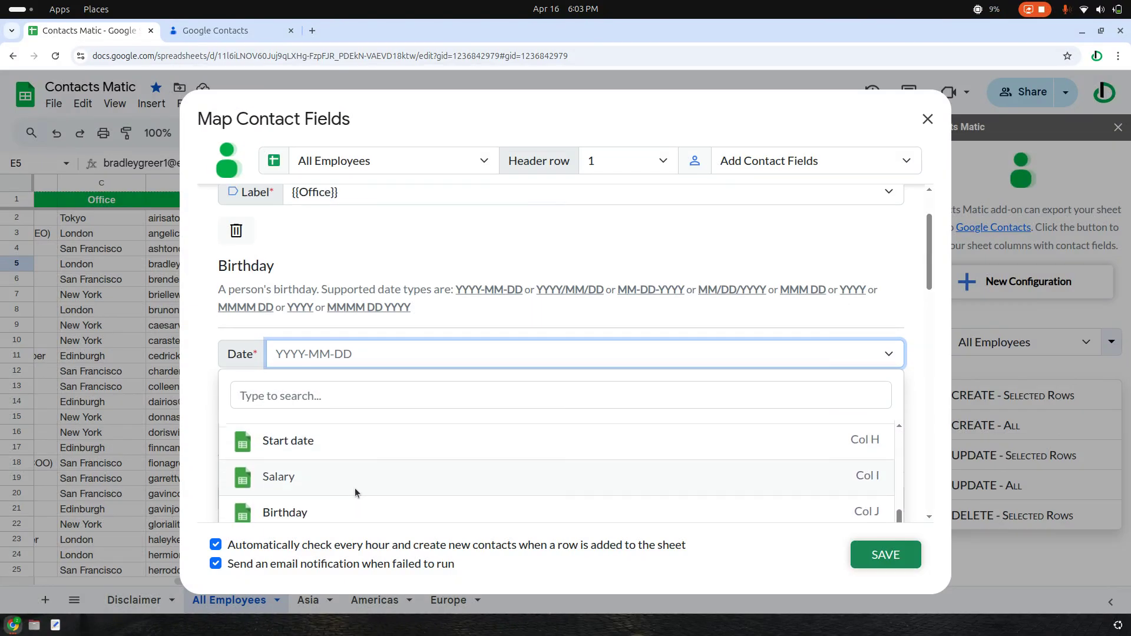
{"action": "scroll", "coordinate": [351, 486], "scroll_direction": "down", "scroll_amount": 2}
{"action": "left_click", "coordinate": [330, 442]}
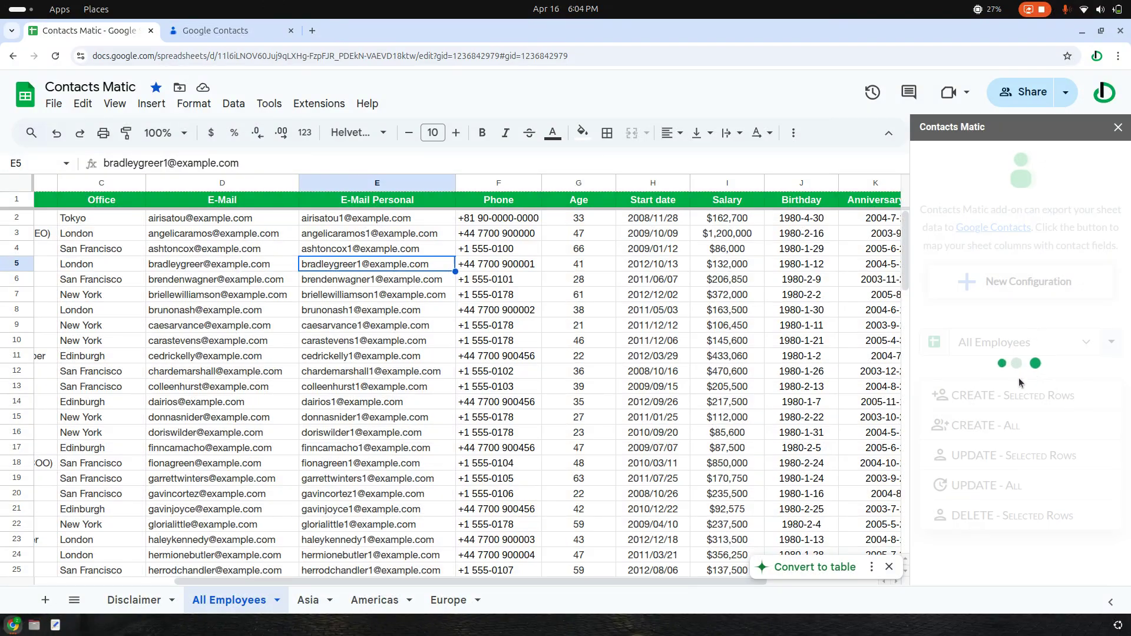
Select rows 2 to 7 of the All Employees sheet and create contacts from the selected rows.
{"action": "left_click_drag", "start_coordinate": [433, 582], "coordinate": [750, 592]}
{"action": "scroll", "coordinate": [428, 388], "scroll_direction": "left", "scroll_amount": 5}
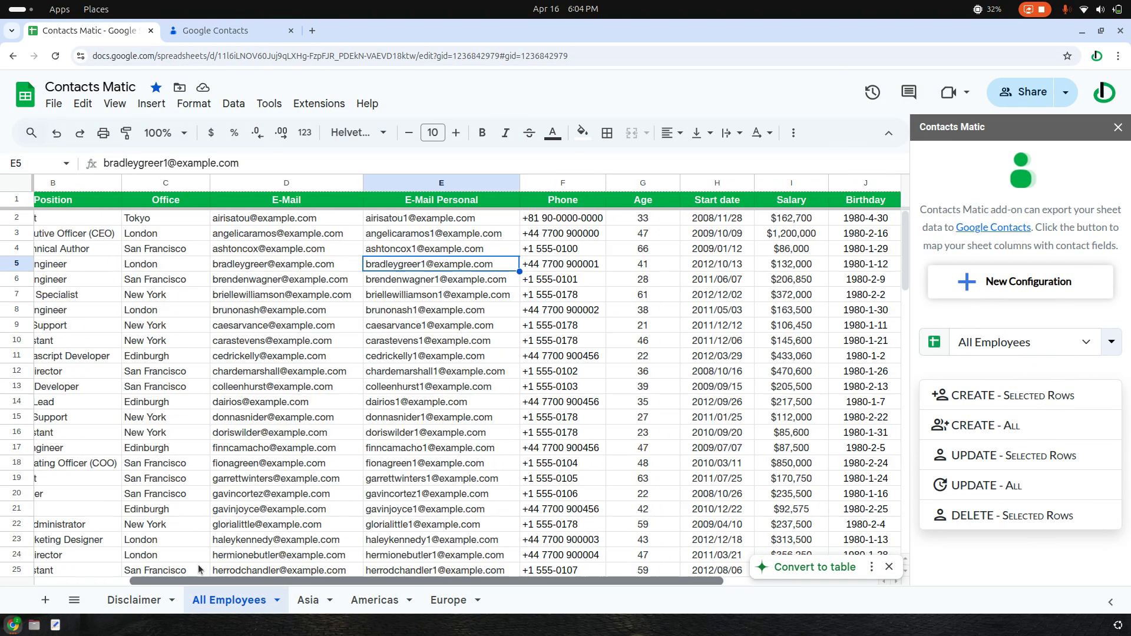
{"action": "scroll", "coordinate": [428, 388], "scroll_direction": "right", "scroll_amount": 5}
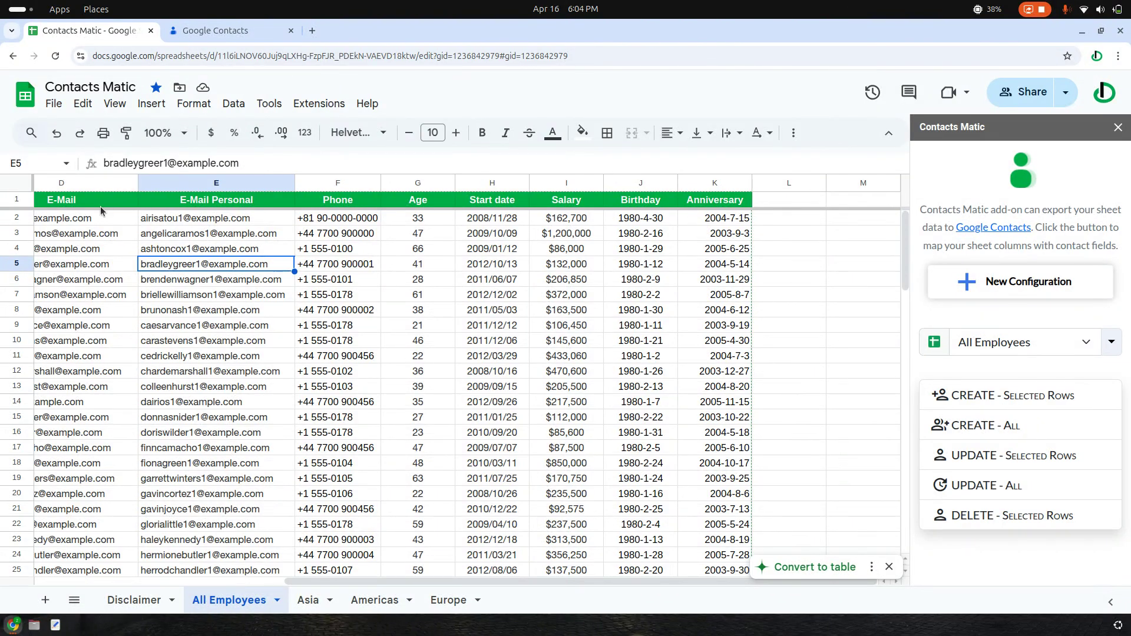
{"action": "left_click_drag", "start_coordinate": [5, 224], "coordinate": [2, 298]}
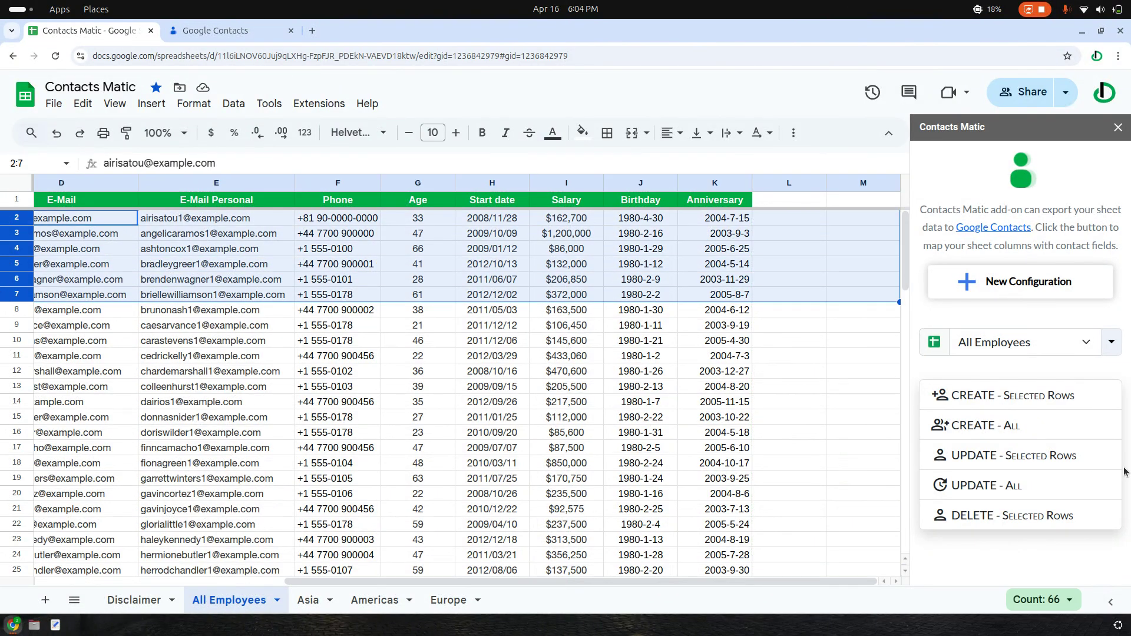
{"action": "left_click", "coordinate": [1038, 401]}
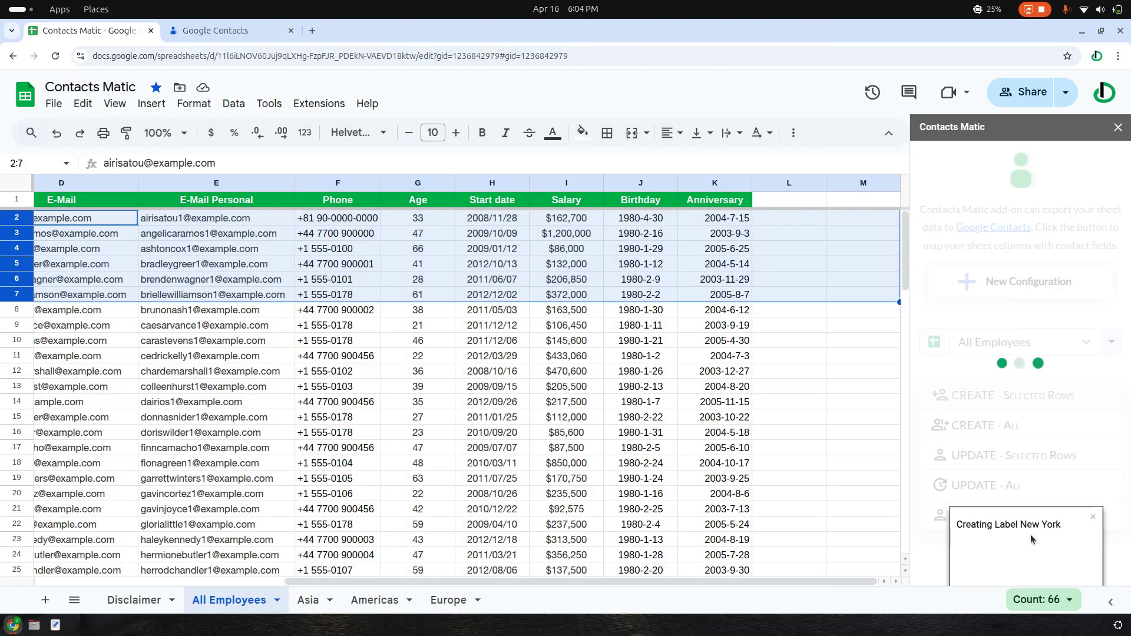
Widen column L so that its full status header fits.
{"action": "left_click", "coordinate": [793, 327]}
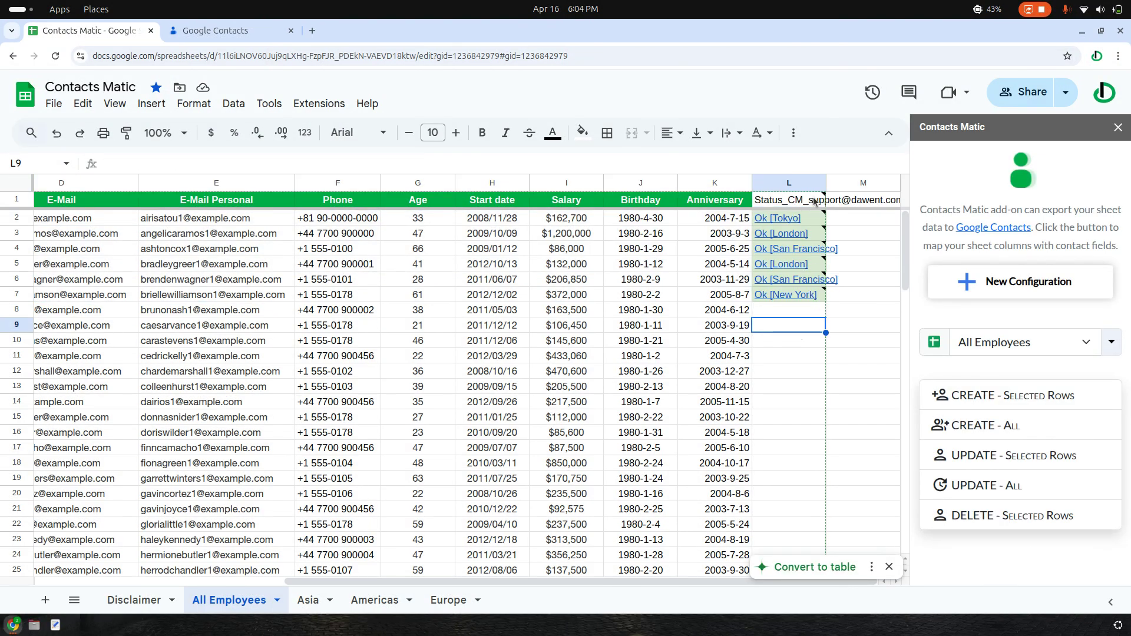
{"action": "left_click_drag", "start_coordinate": [826, 183], "coordinate": [902, 194]}
{"action": "left_click", "coordinate": [836, 399]}
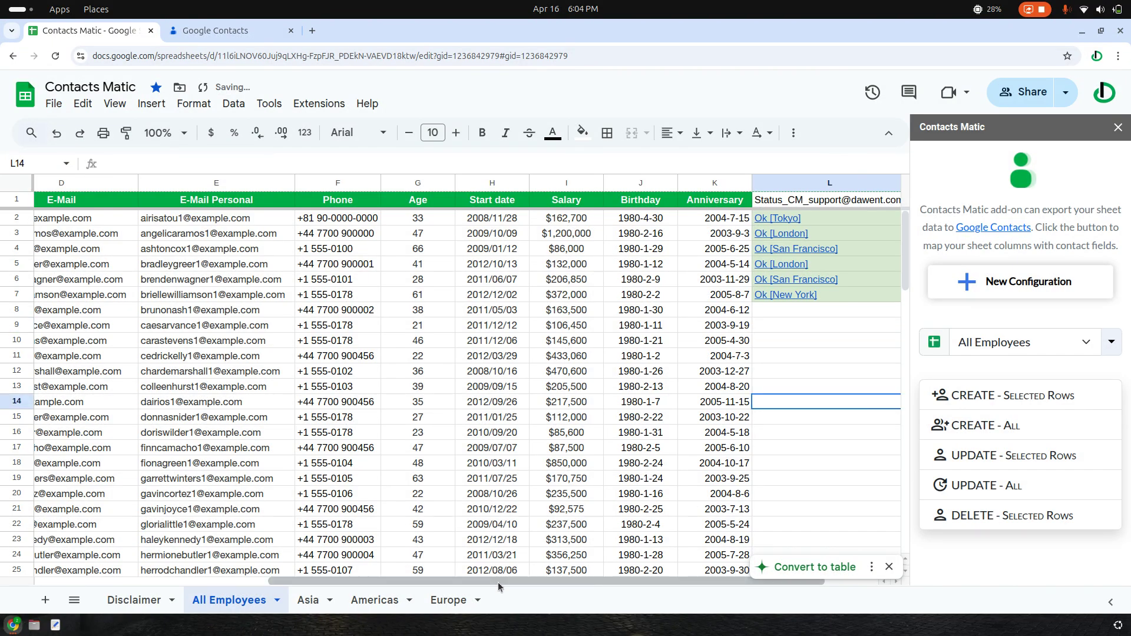
{"action": "left_click_drag", "start_coordinate": [497, 583], "coordinate": [631, 583]}
Check the contact links and notes of the status cells in rows 2 and 3.
{"action": "left_click", "coordinate": [761, 219]}
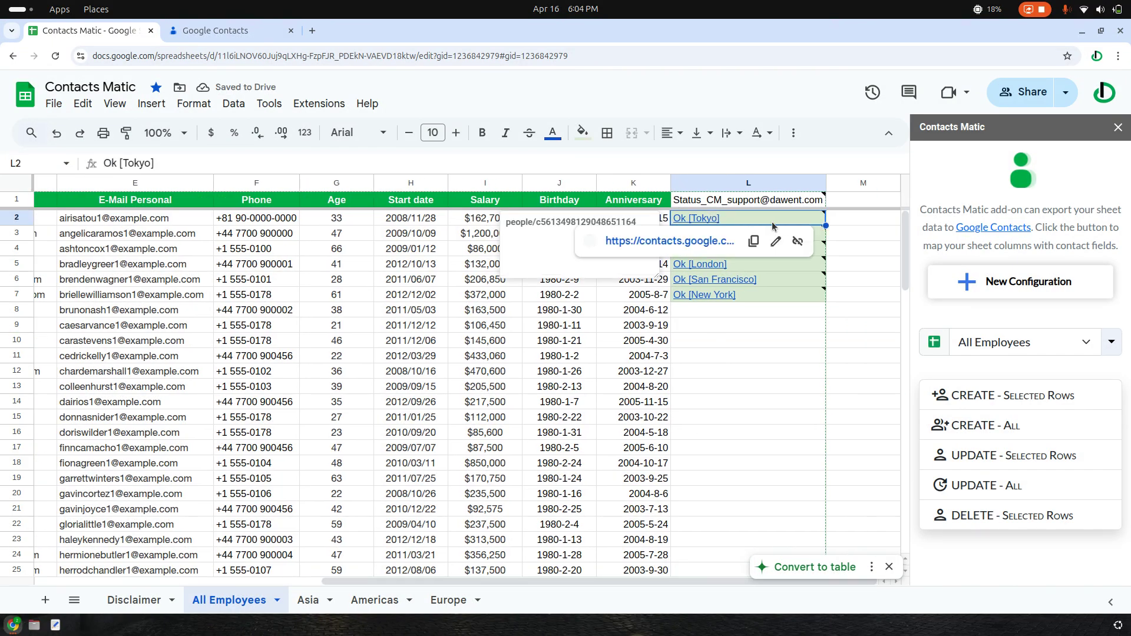
{"action": "left_click", "coordinate": [868, 274]}
{"action": "left_click", "coordinate": [678, 220]}
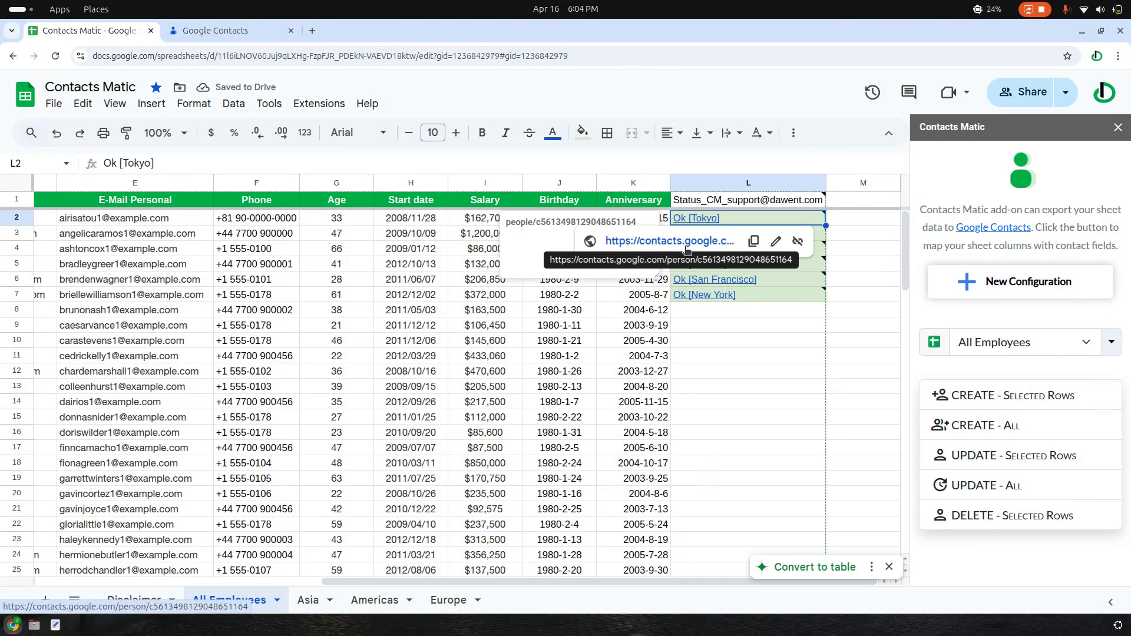
{"action": "left_click", "coordinate": [874, 247]}
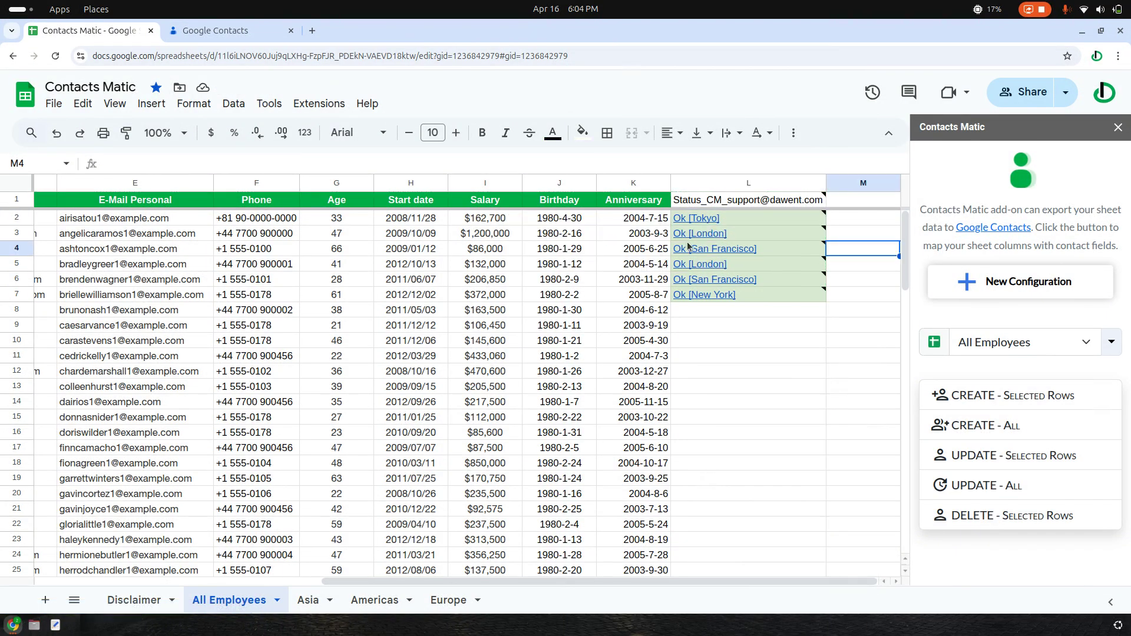
{"action": "left_click", "coordinate": [698, 236]}
{"action": "left_click", "coordinate": [880, 240]}
{"action": "left_click_drag", "start_coordinate": [570, 583], "coordinate": [635, 586]}
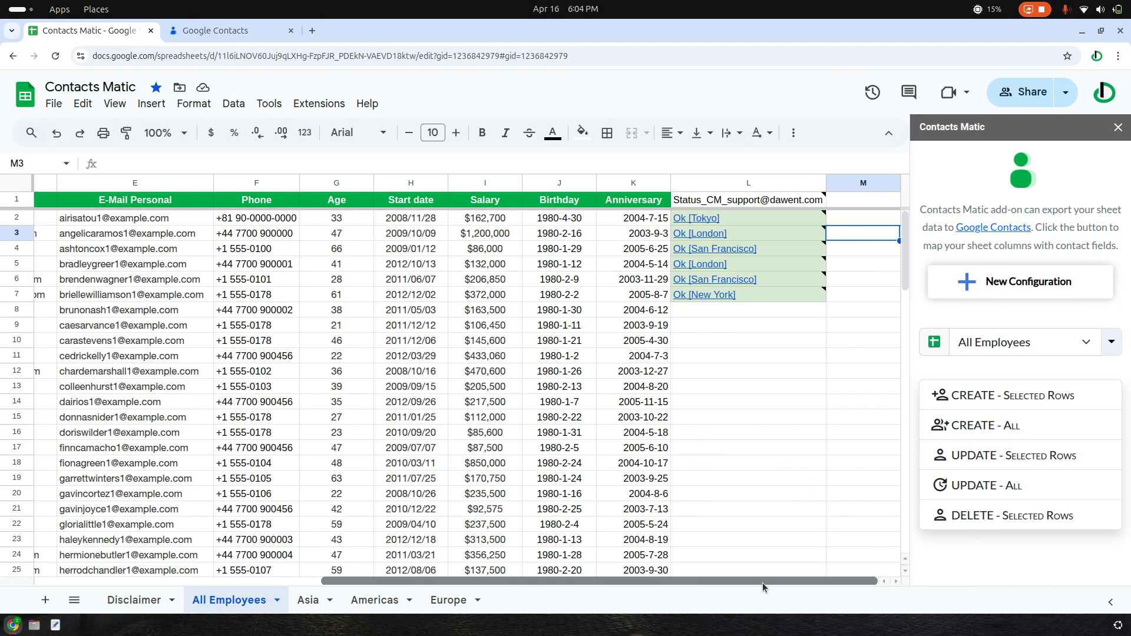
Open the Google contact linked from the Tokyo status cell L2 to review its details.
{"action": "left_click", "coordinate": [701, 222]}
{"action": "mouse_move", "coordinate": [709, 219]}
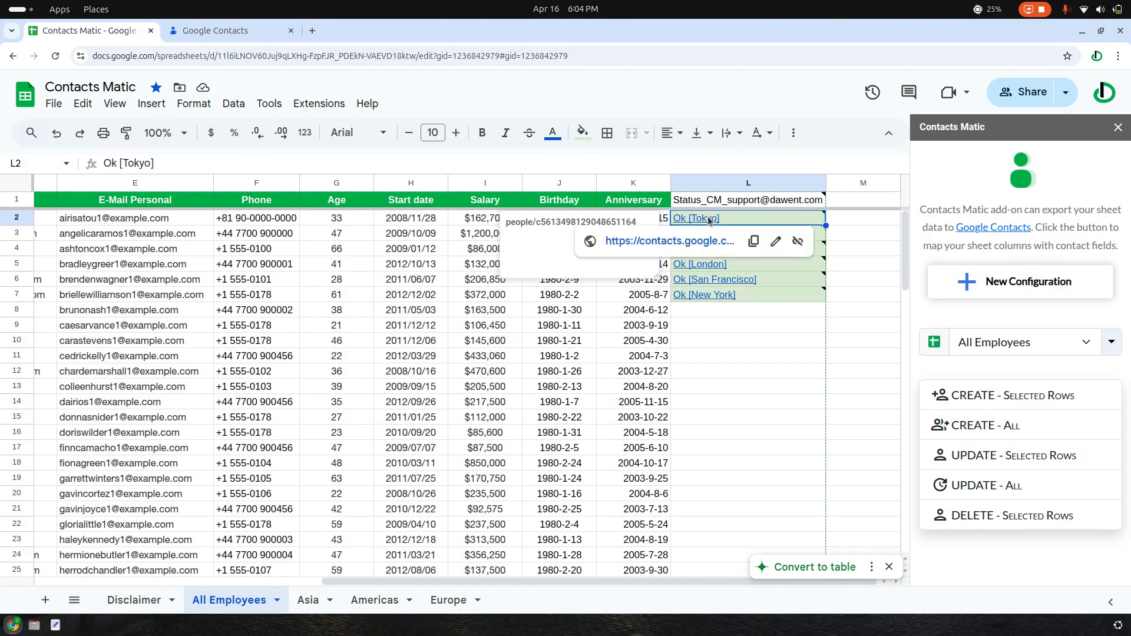
{"action": "left_click", "coordinate": [674, 243]}
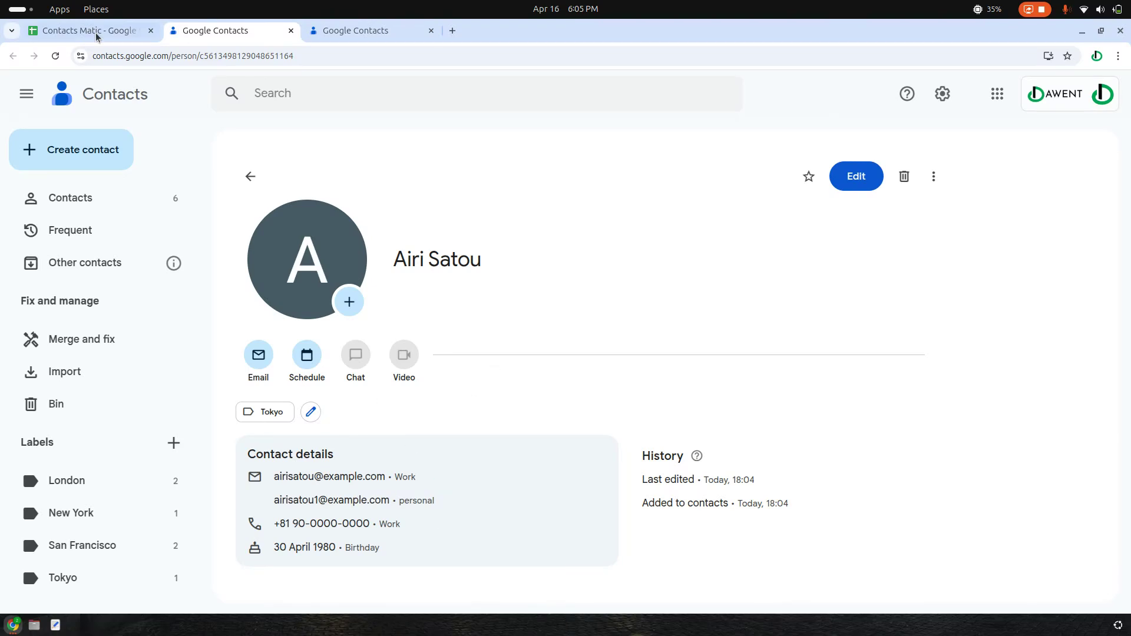
Return to the sheet and open the Google contact linked from the San Francisco status cell L4.
{"action": "left_click", "coordinate": [148, 26]}
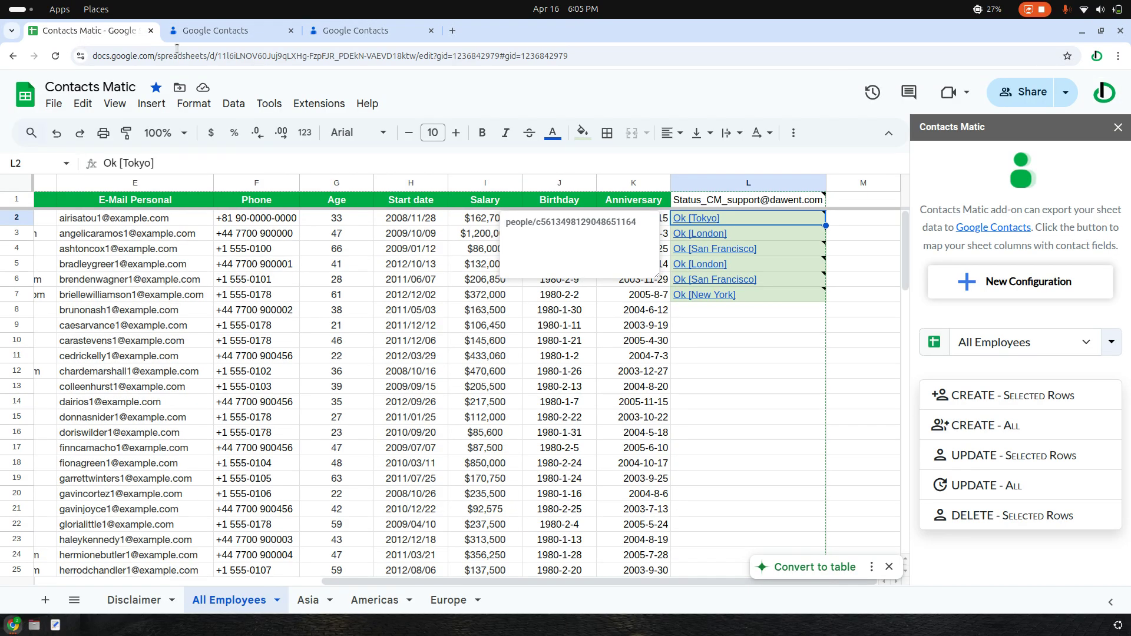
{"action": "left_click", "coordinate": [709, 247]}
{"action": "left_click", "coordinate": [730, 270]}
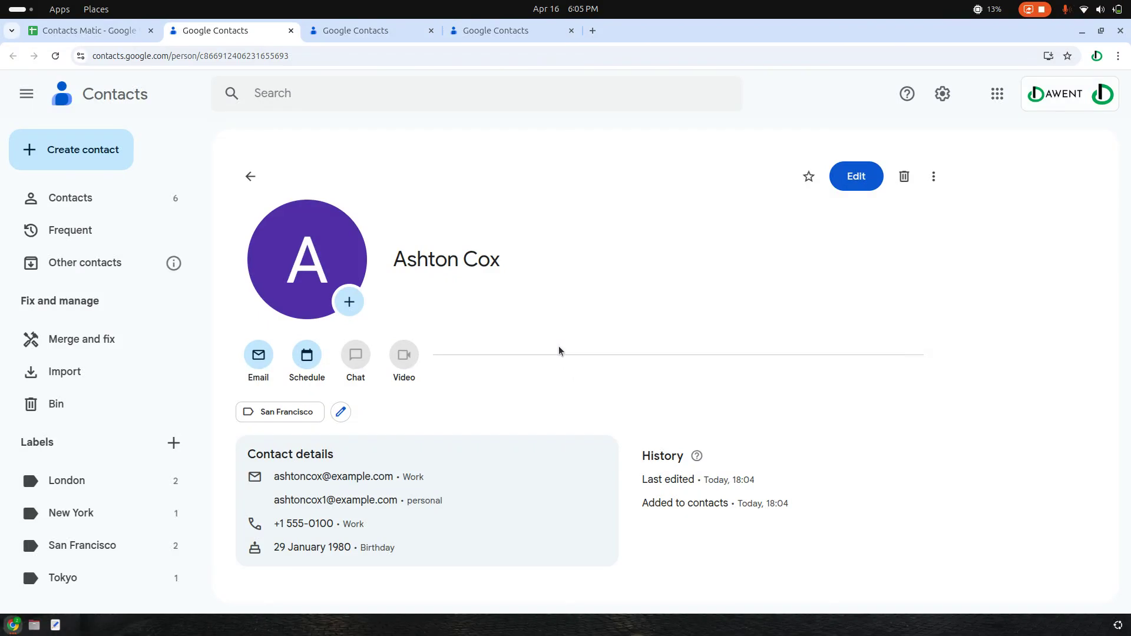
Reload the main Google Contacts list to check the new contacts, and return to the All Employees sheet.
{"action": "left_click", "coordinate": [513, 29]}
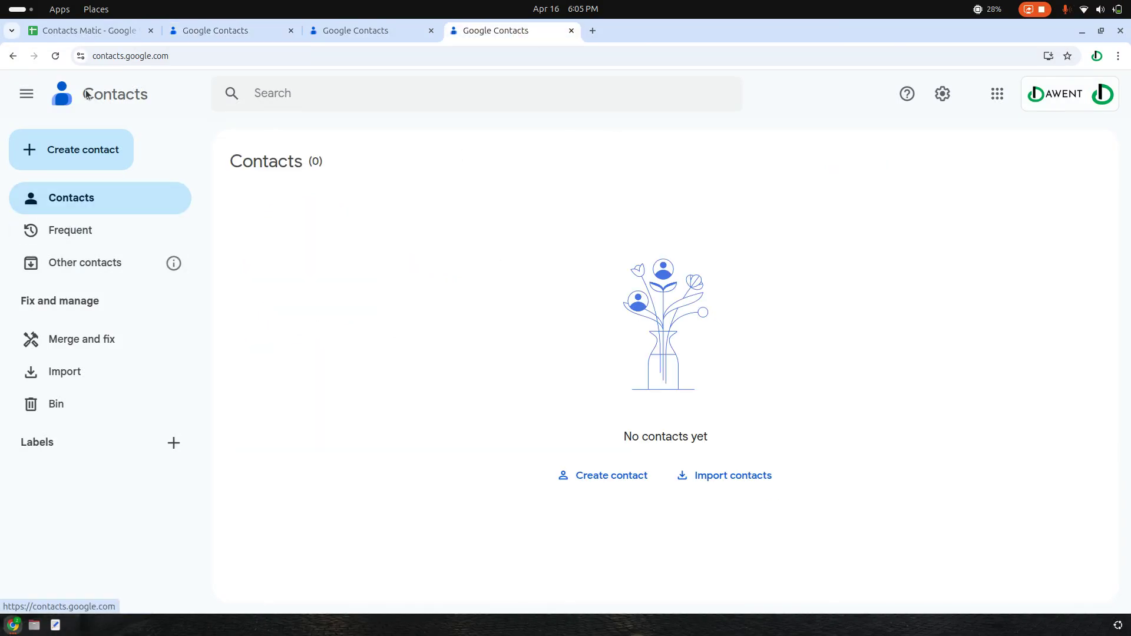
{"action": "left_click", "coordinate": [57, 58]}
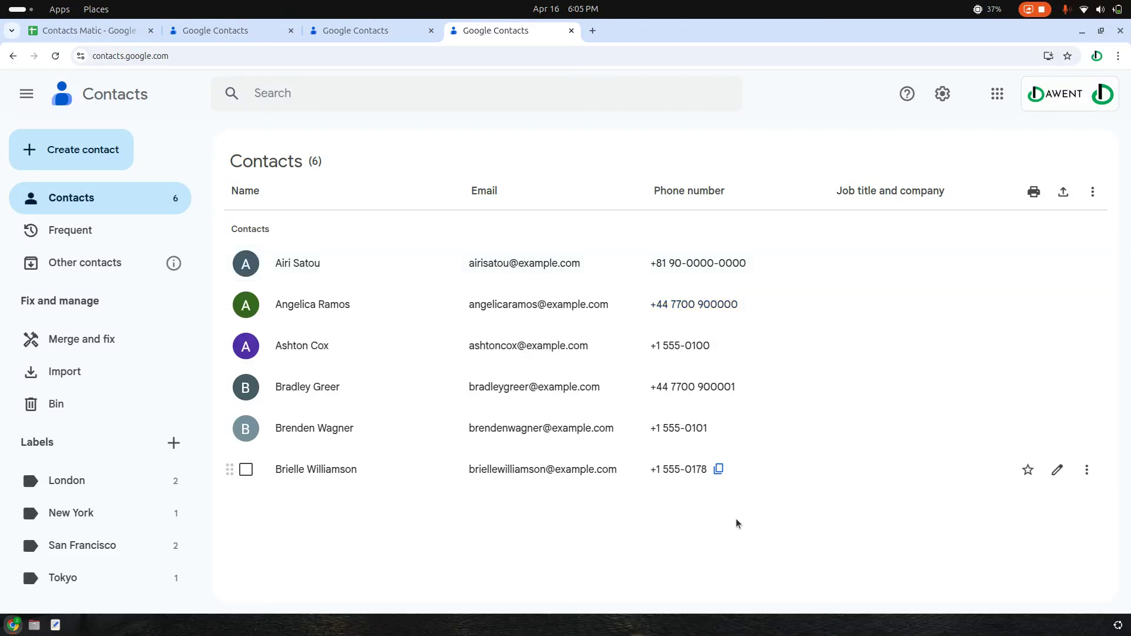
{"action": "left_click", "coordinate": [94, 33]}
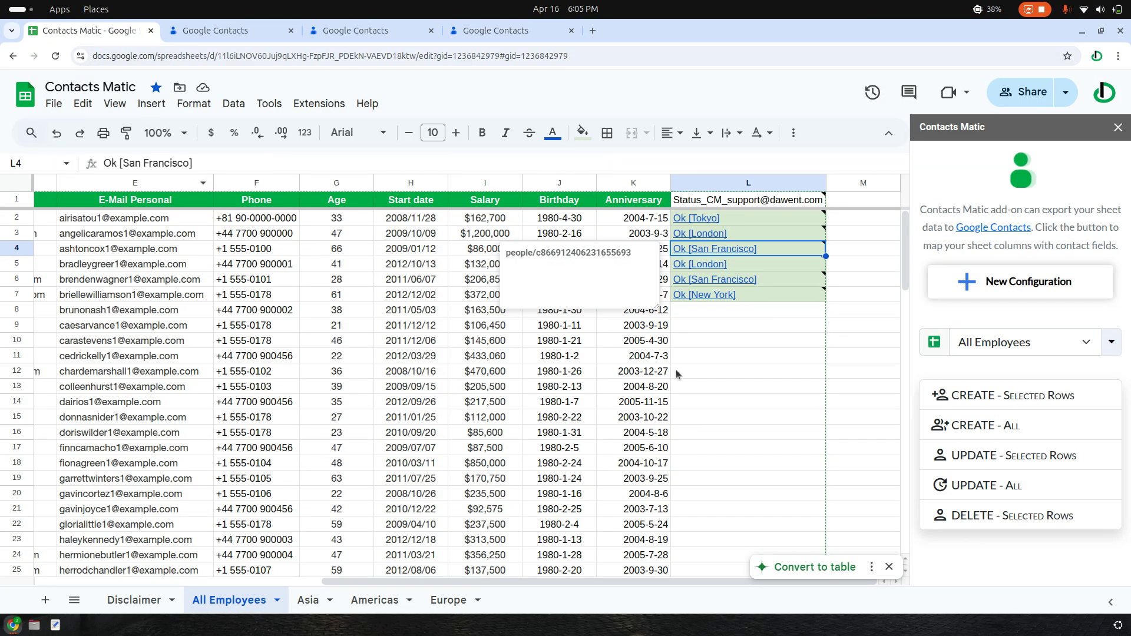
{"action": "left_click_drag", "start_coordinate": [628, 581], "coordinate": [596, 589]}
Review the details of the fourth contact in the Google Contacts list and go back to the list.
{"action": "left_click", "coordinate": [531, 12]}
{"action": "left_click", "coordinate": [512, 35]}
{"action": "left_click", "coordinate": [512, 32]}
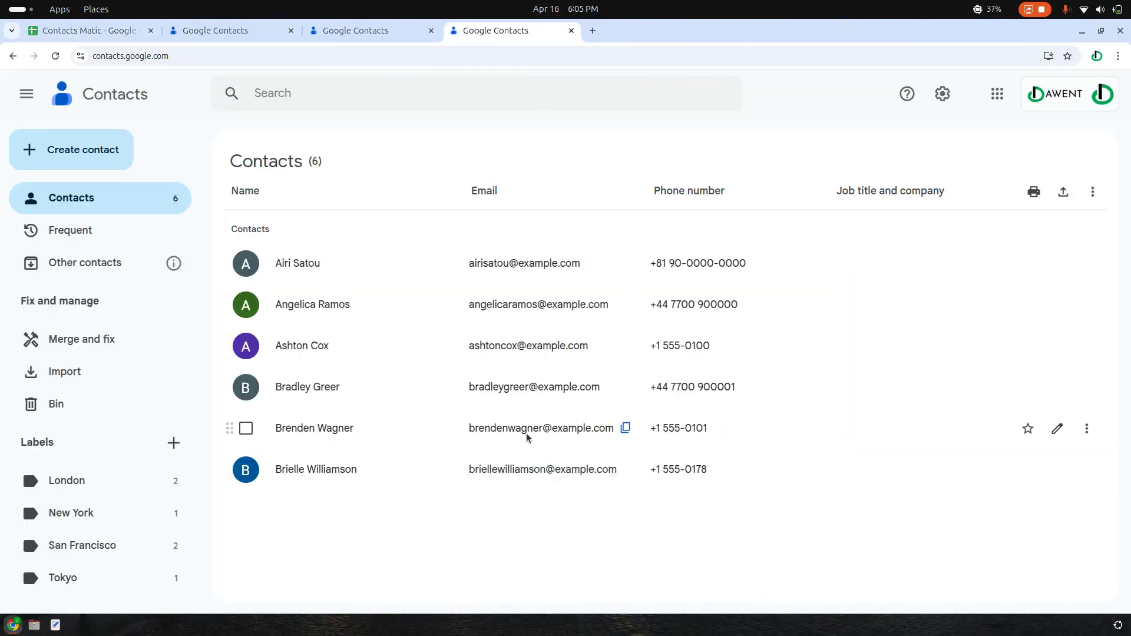
{"action": "left_click", "coordinate": [298, 389]}
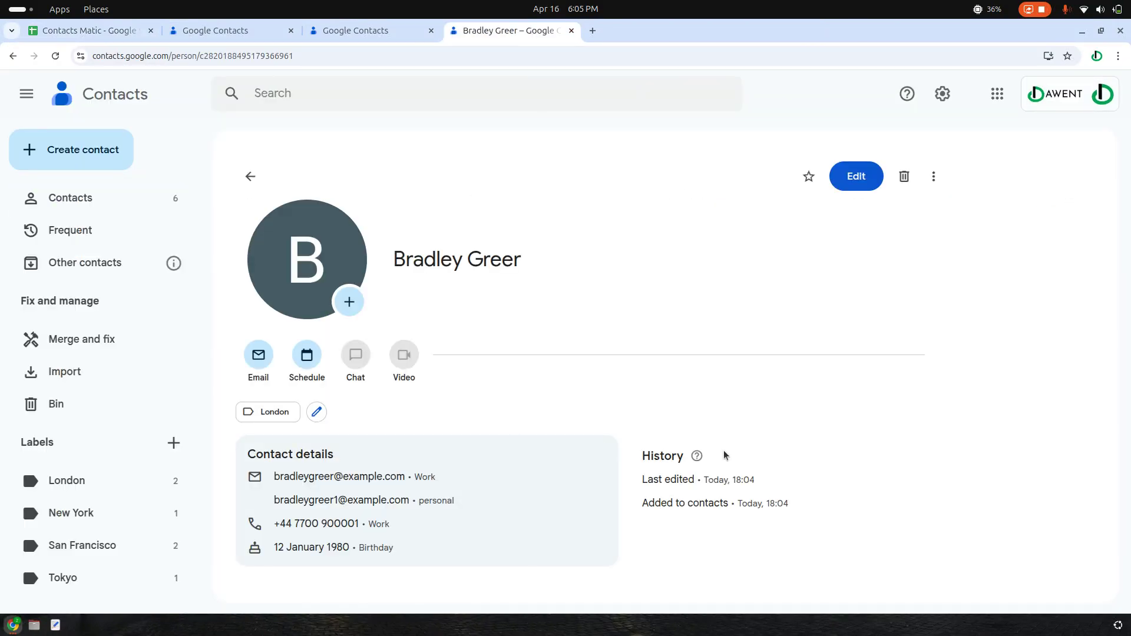
{"action": "left_click", "coordinate": [250, 176]}
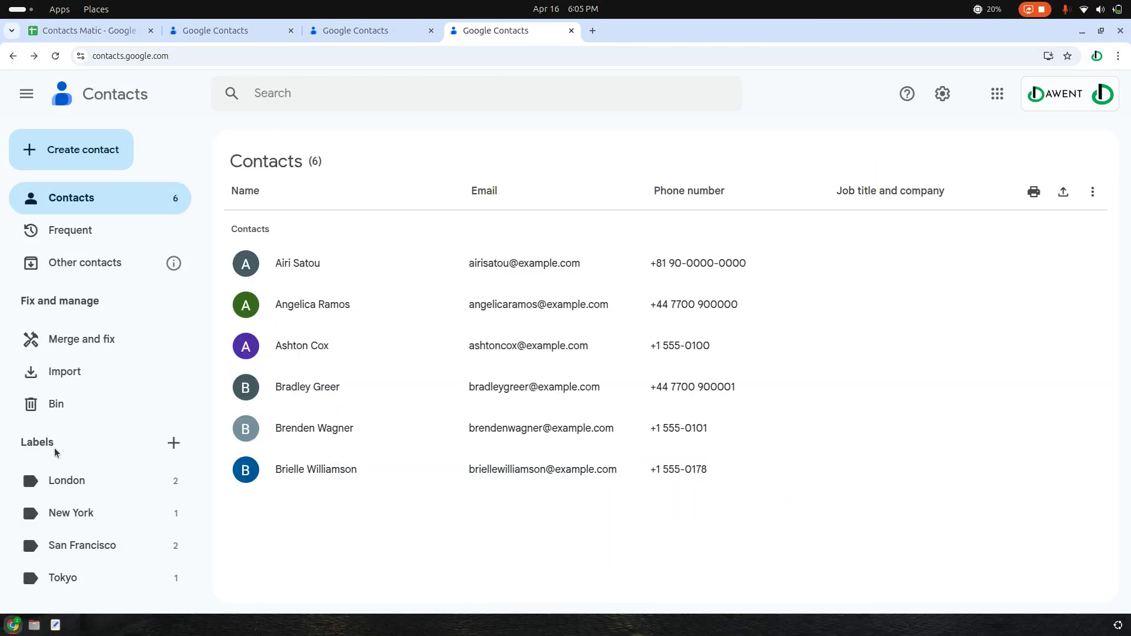
View the contacts filed under the London, New York, San Francisco and Tokyo labels.
{"action": "left_click", "coordinate": [74, 481]}
{"action": "left_click", "coordinate": [56, 520]}
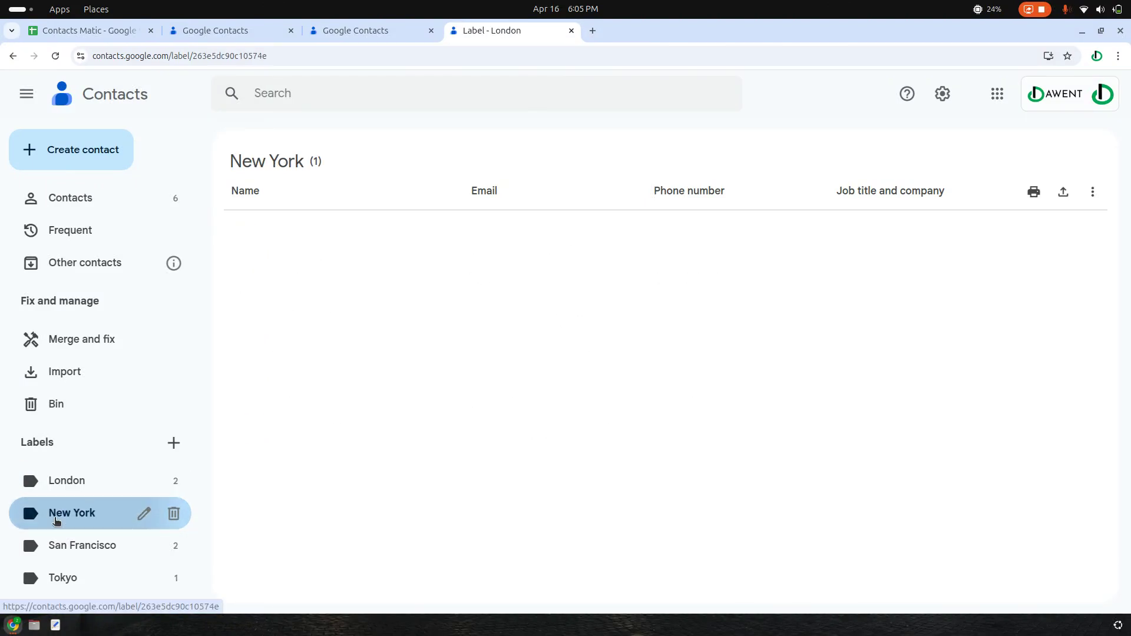
{"action": "left_click", "coordinate": [101, 546]}
{"action": "left_click", "coordinate": [86, 587]}
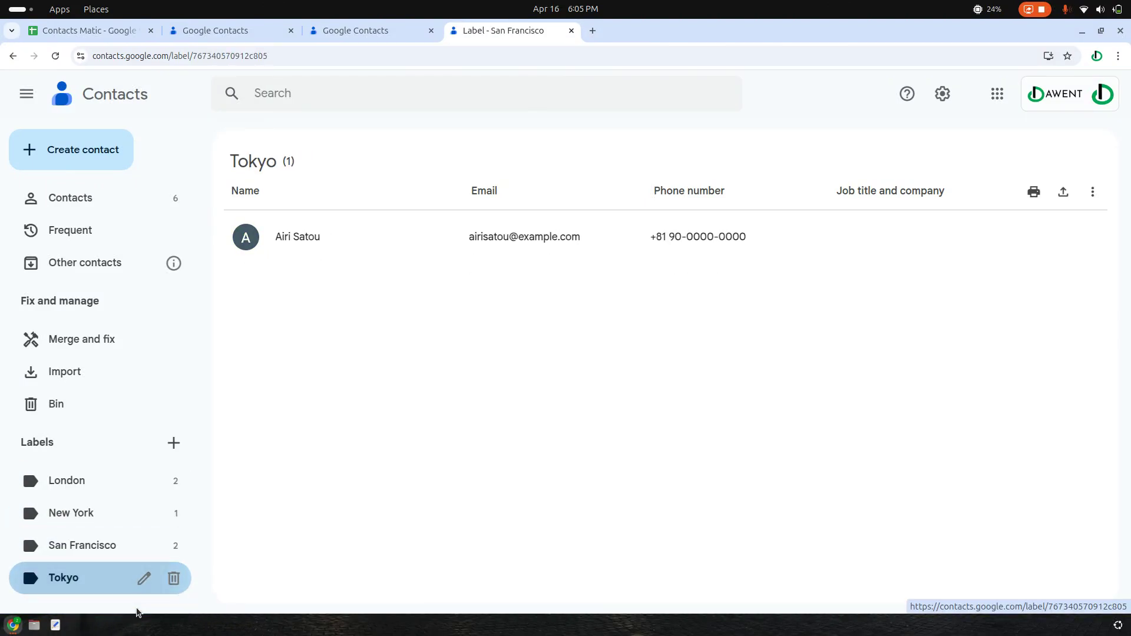
Compare the sheet's status column and contact data with the Google contact opened from row 4.
{"action": "key", "text": "ctrl+1"}
{"action": "left_click", "coordinate": [772, 387]}
{"action": "mouse_move", "coordinate": [816, 242]}
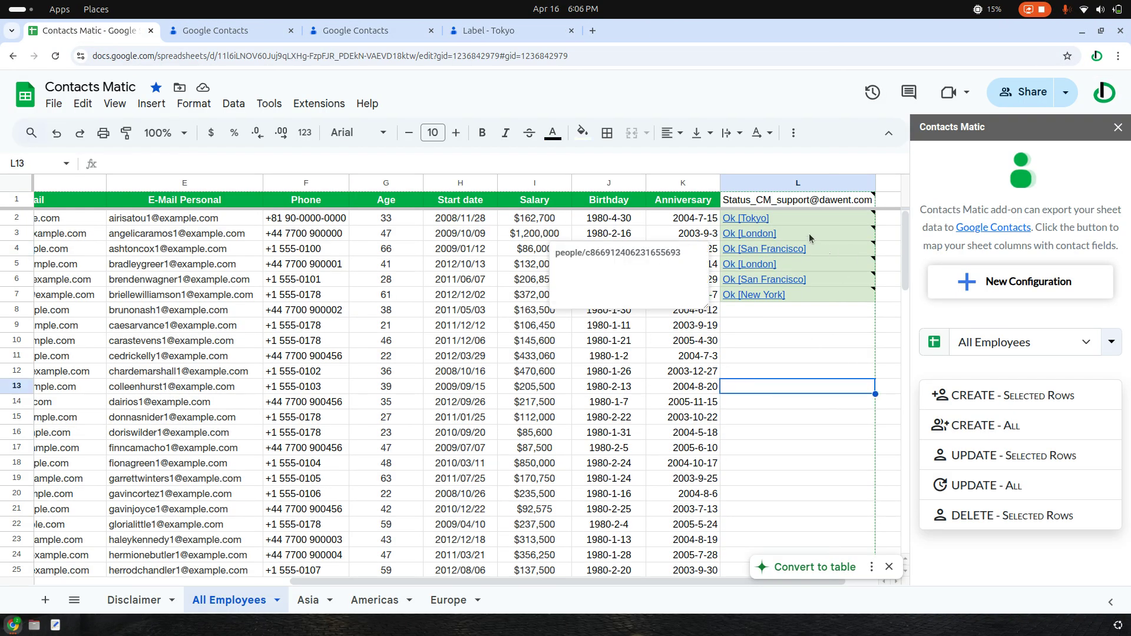
{"action": "left_click", "coordinate": [236, 31]}
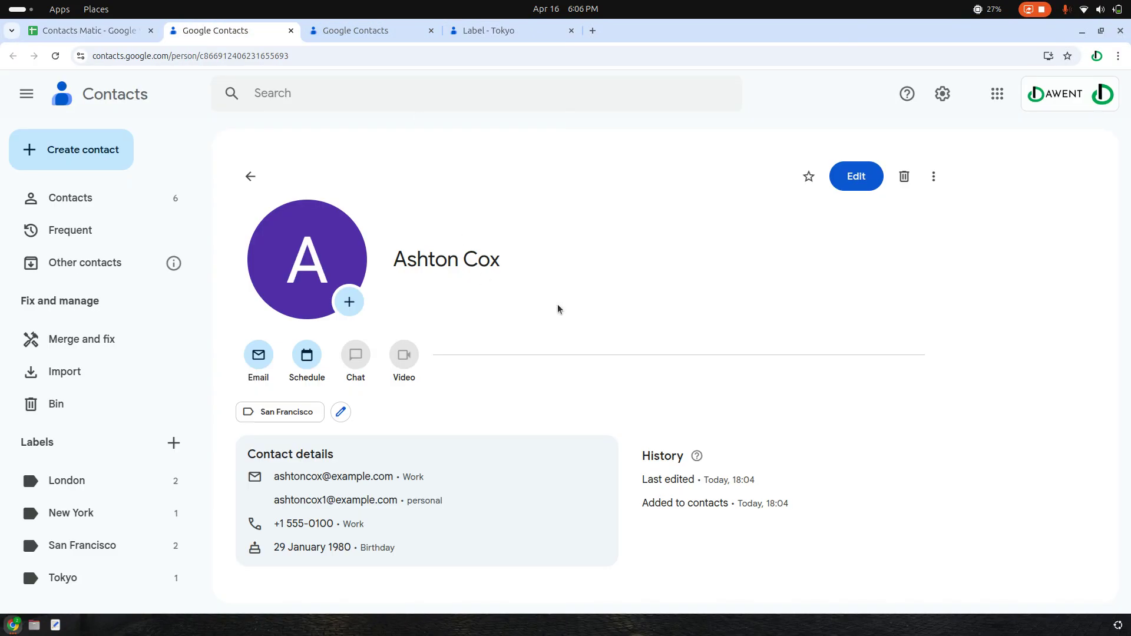
{"action": "mouse_move", "coordinate": [350, 254]}
{"action": "key", "text": "ctrl+Page_Up"}
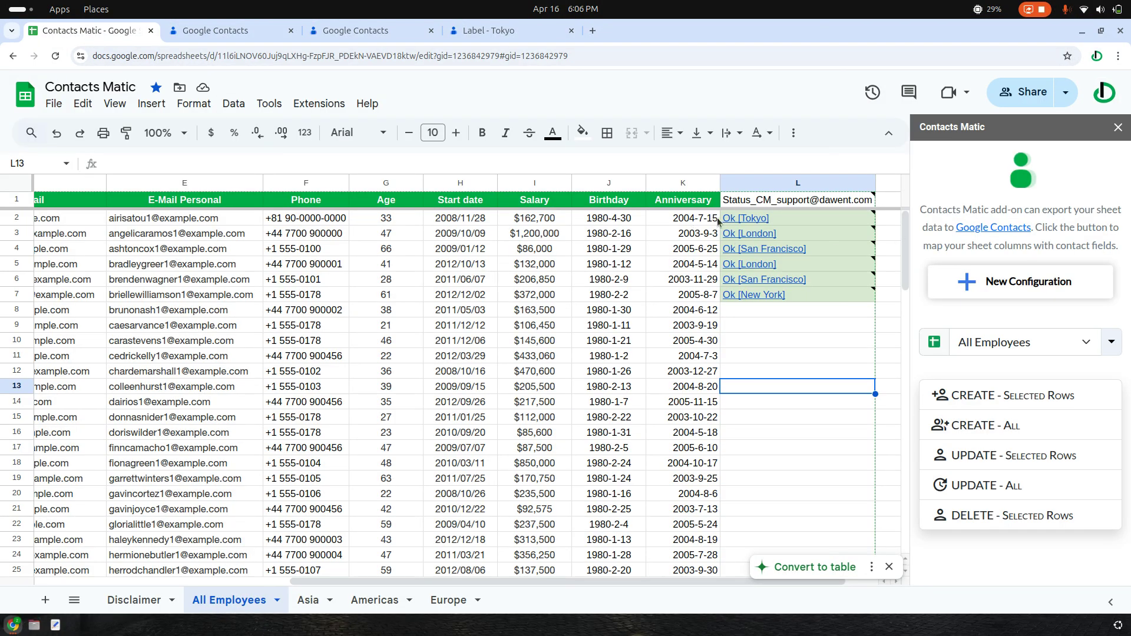
{"action": "key", "text": "ctrl+Page_Down"}
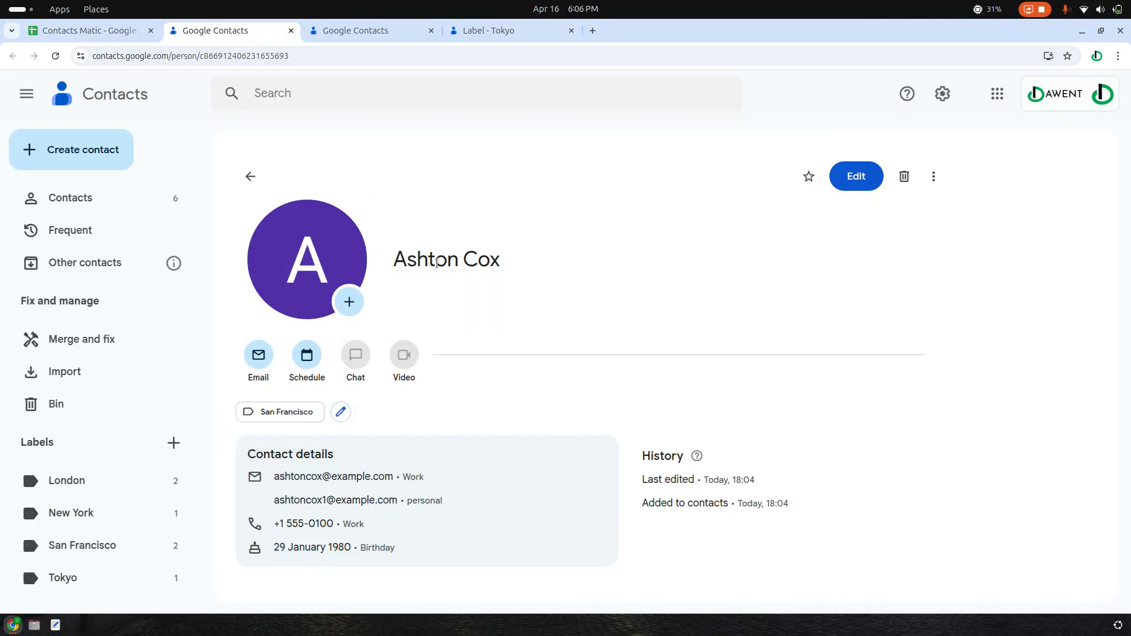
Examine the contact ID noted on row 4's status cell in the All Employees sheet.
{"action": "left_click", "coordinate": [93, 30]}
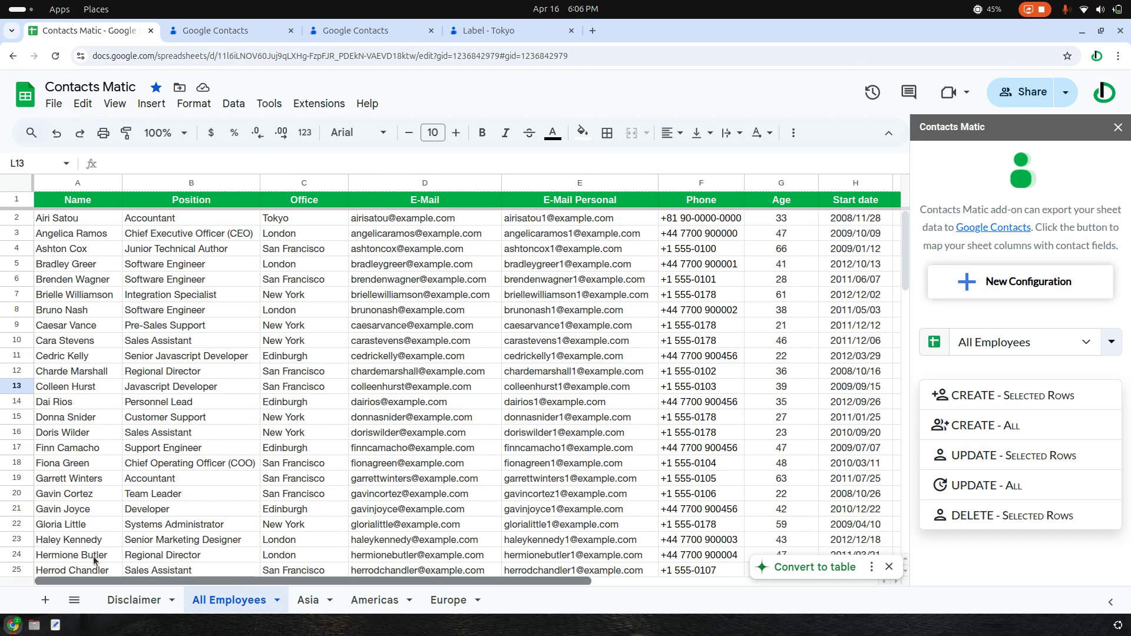
{"action": "left_click", "coordinate": [6, 252]}
{"action": "left_click", "coordinate": [360, 573]}
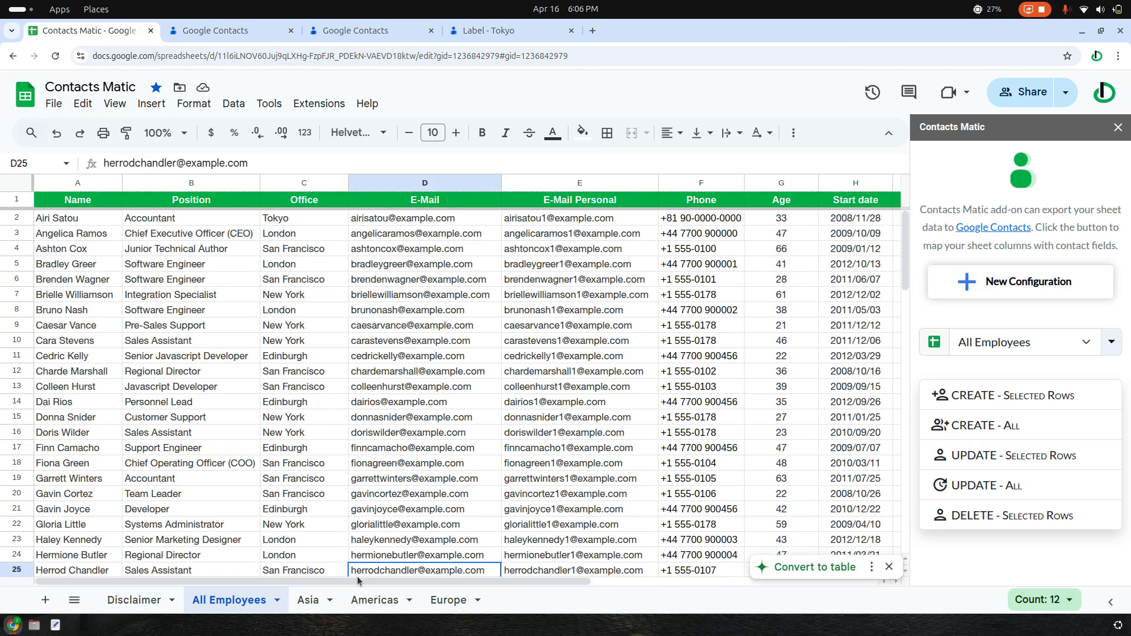
{"action": "left_click", "coordinate": [5, 252]}
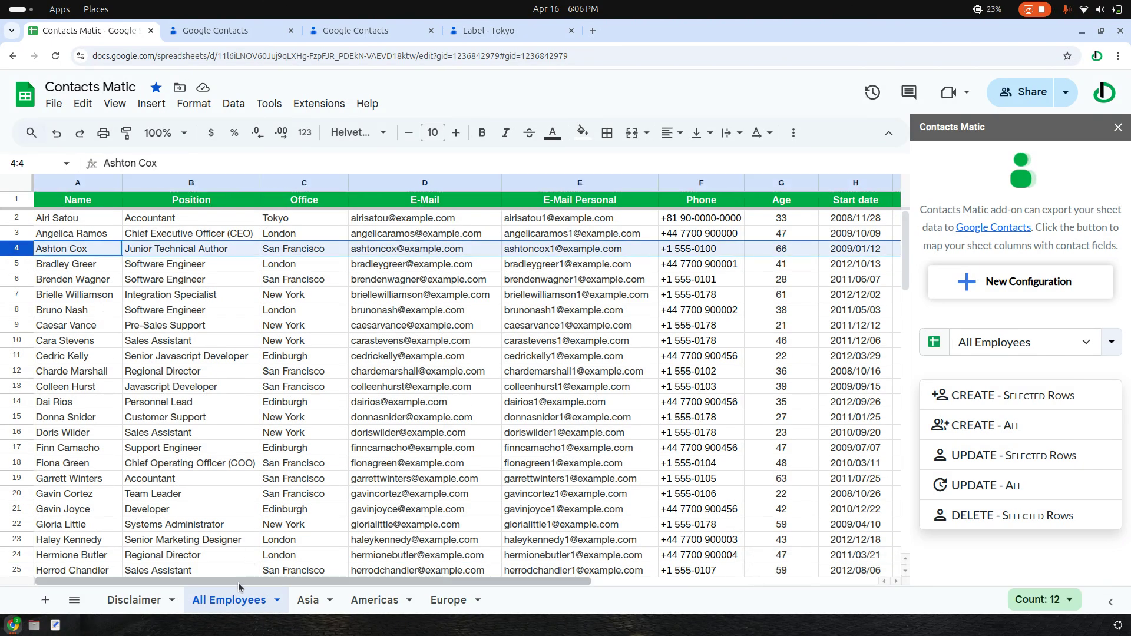
{"action": "left_click_drag", "start_coordinate": [271, 581], "coordinate": [557, 581]}
{"action": "left_click", "coordinate": [715, 251]}
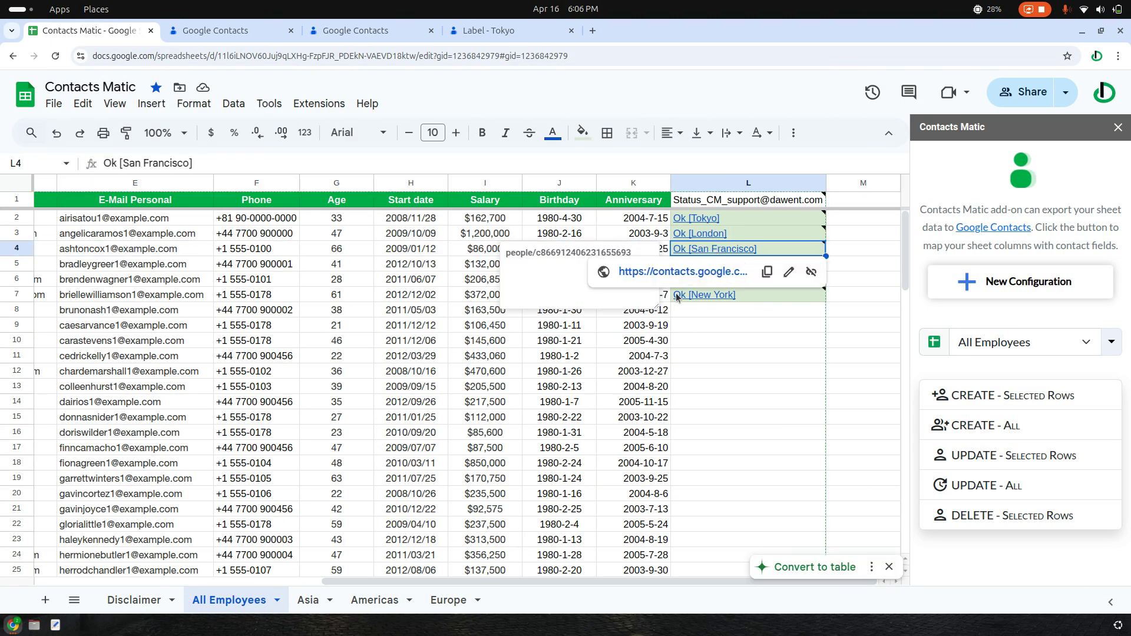
{"action": "triple_click", "coordinate": [536, 252]}
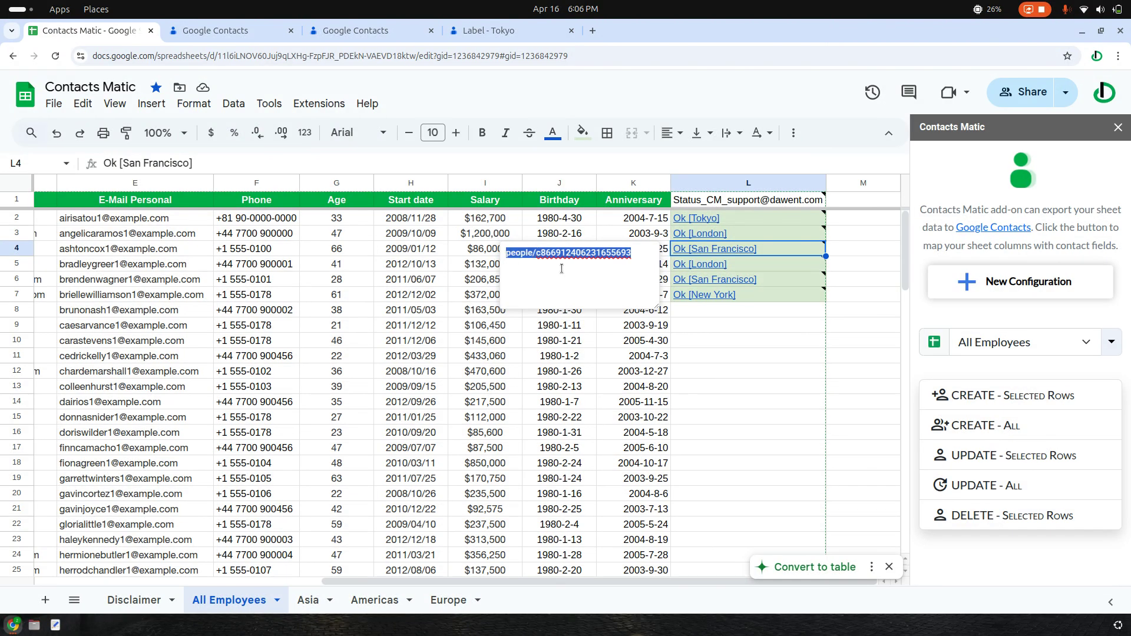
{"action": "mouse_move", "coordinate": [694, 254]}
{"action": "left_click", "coordinate": [537, 265]}
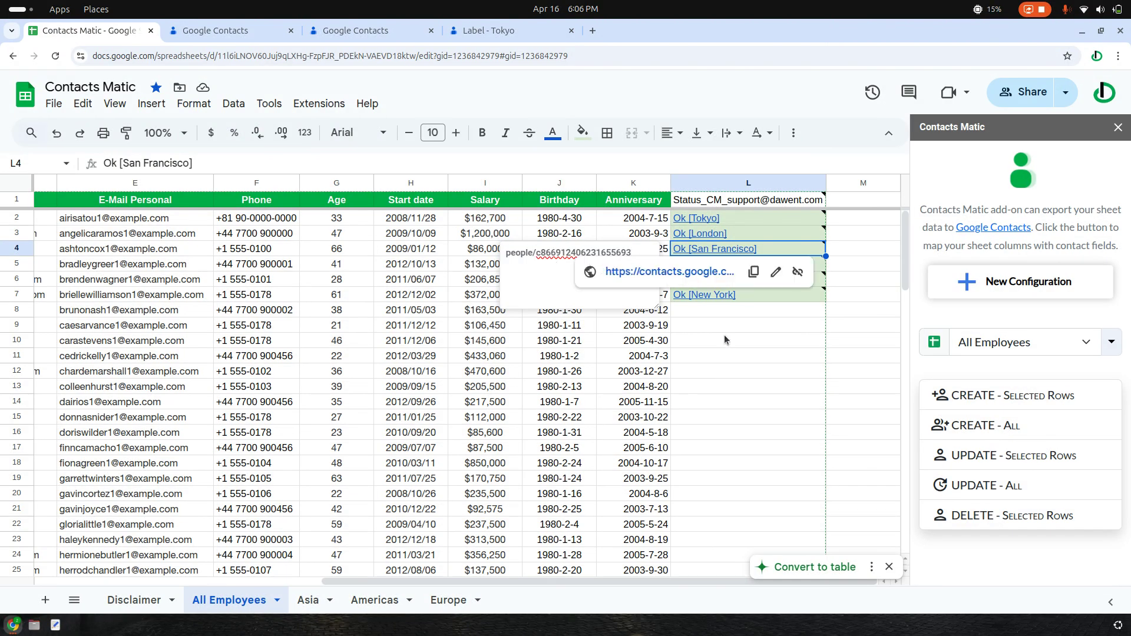
Compare the ID in the web address of row 4's Google contact with the ID from the sheet's note.
{"action": "left_click", "coordinate": [236, 31]}
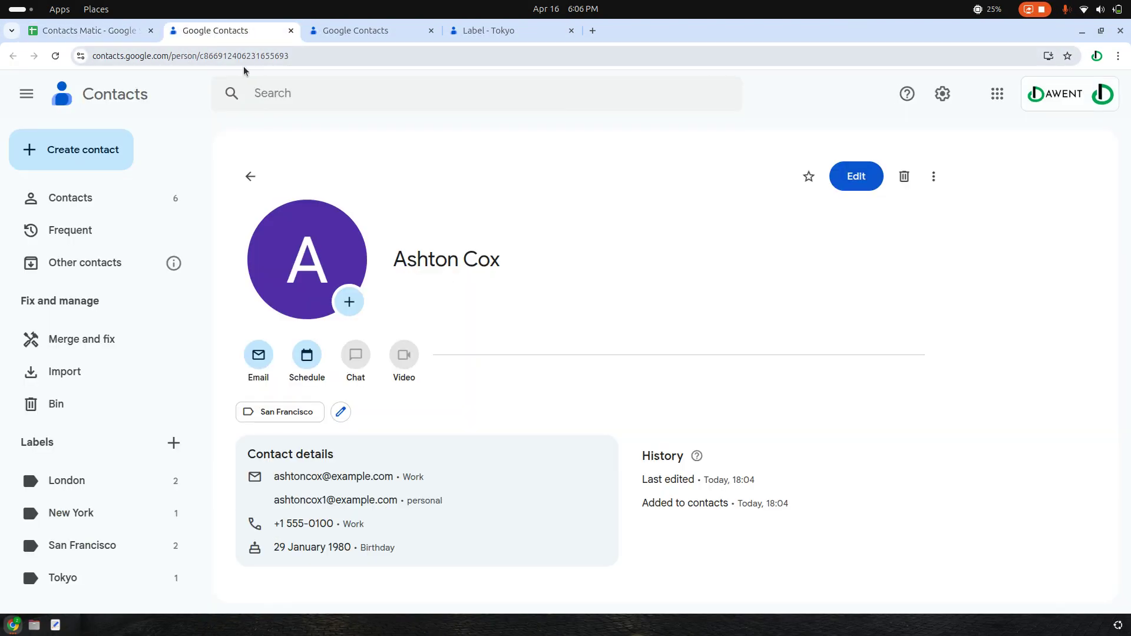
{"action": "left_click_drag", "start_coordinate": [172, 56], "coordinate": [292, 57]}
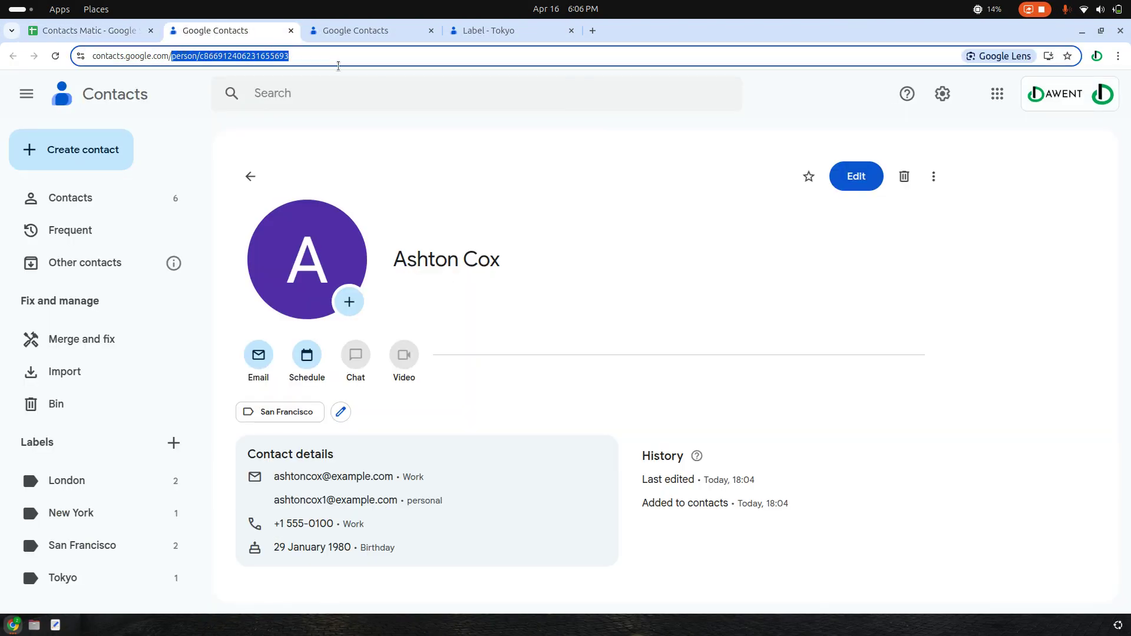
{"action": "left_click", "coordinate": [755, 254]}
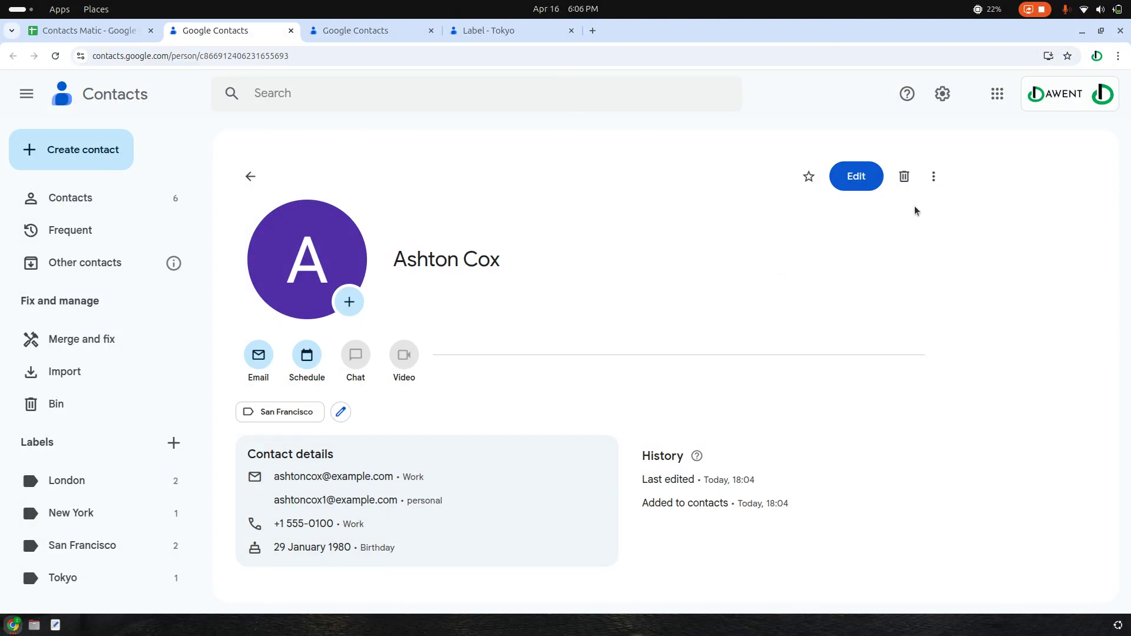
Move the open San Francisco contact to the bin in Google Contacts and return to the All Employees sheet.
{"action": "left_click", "coordinate": [903, 178]}
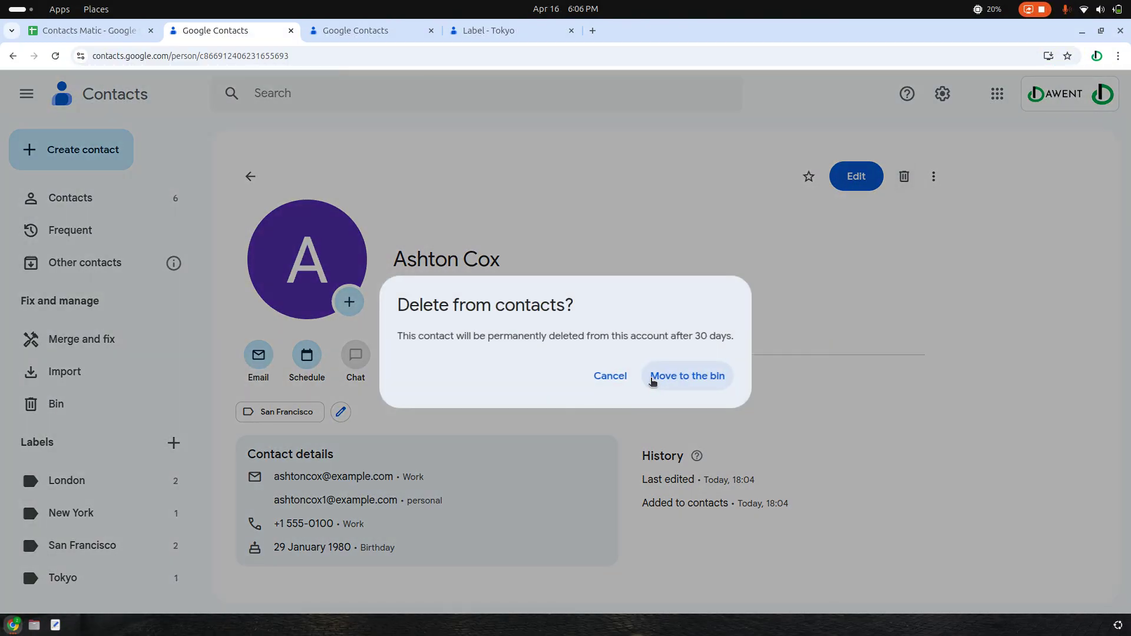
{"action": "left_click", "coordinate": [652, 377]}
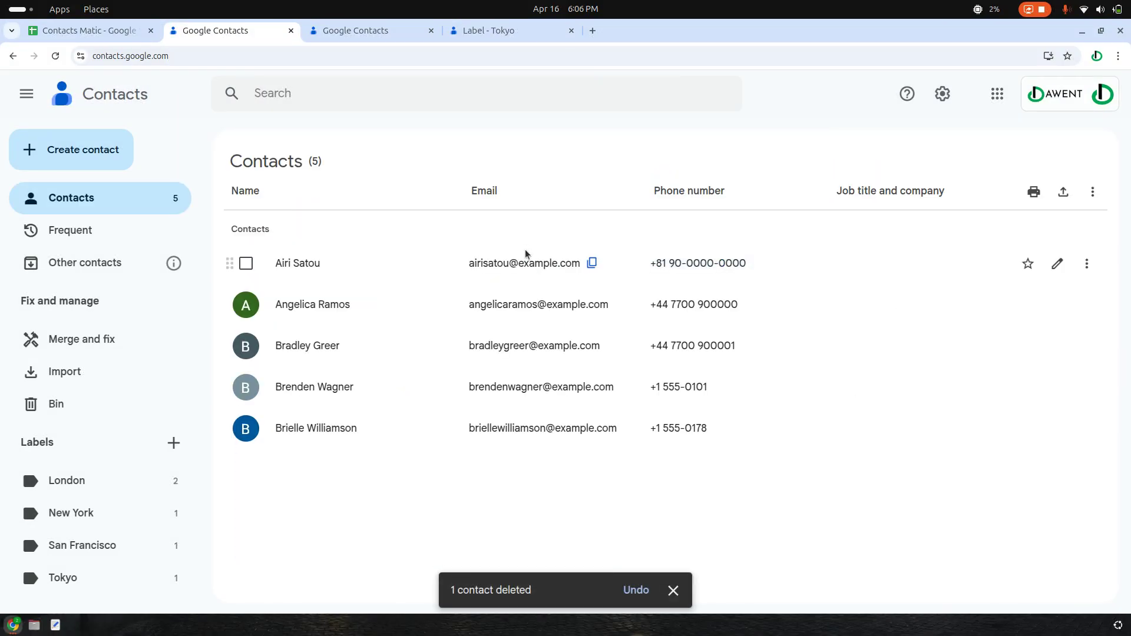
{"action": "left_click", "coordinate": [109, 35]}
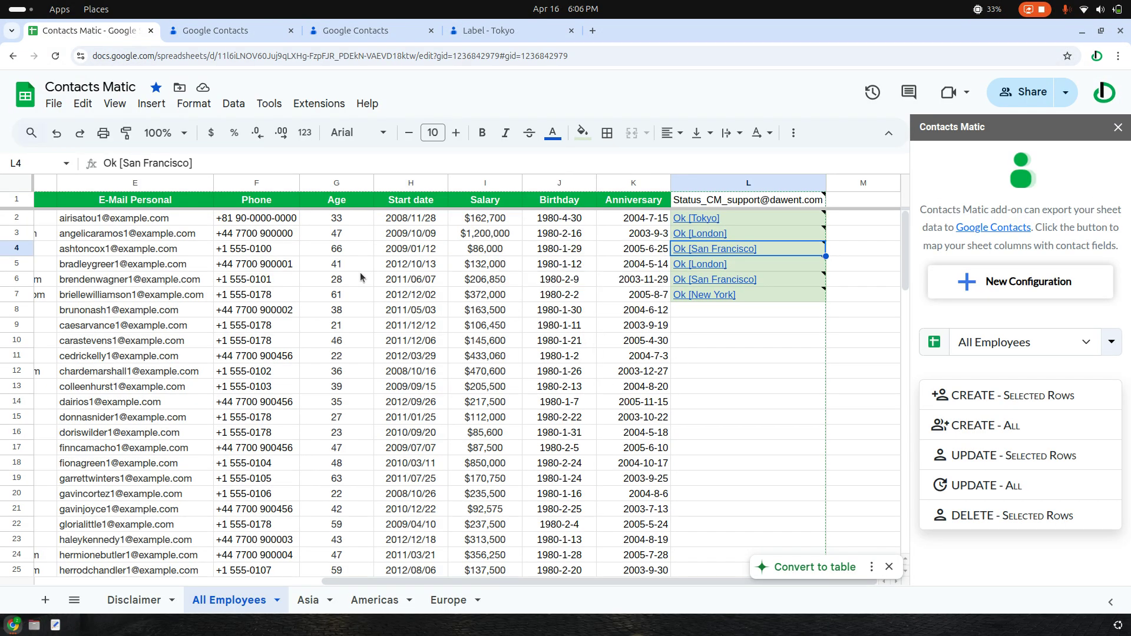
Change the positions in rows 4 and 5 to "Junior Technical Author Junior" and "Software Engineer Junior".
{"action": "left_click", "coordinate": [17, 248]}
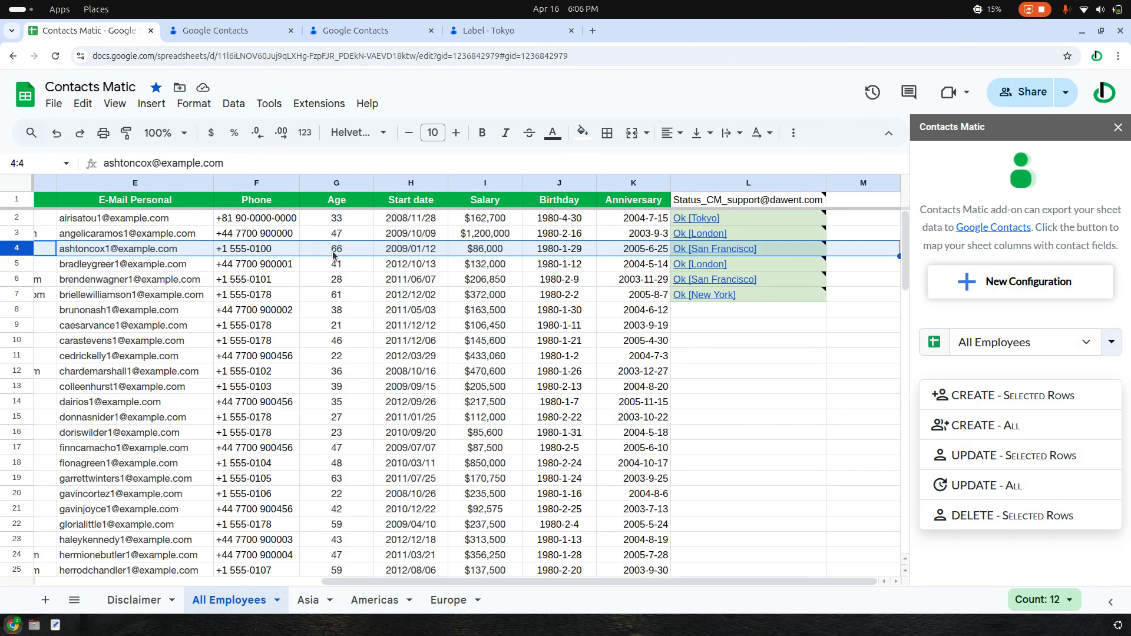
{"action": "left_click_drag", "start_coordinate": [407, 584], "coordinate": [147, 583]}
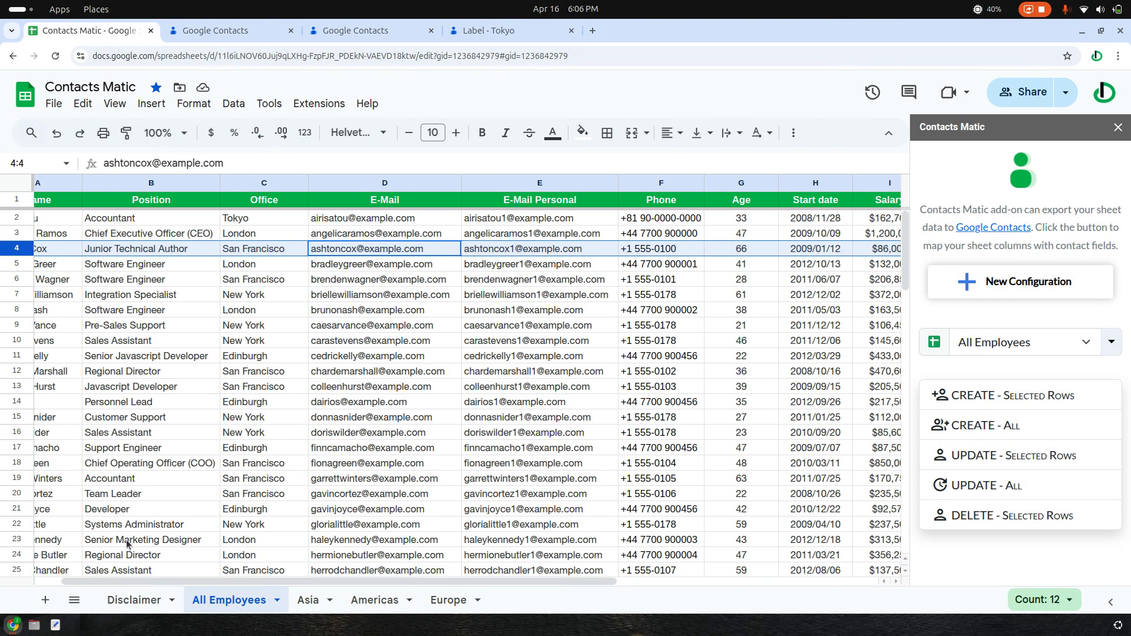
{"action": "left_click", "coordinate": [167, 250]}
{"action": "key", "text": "ctrl+z"}
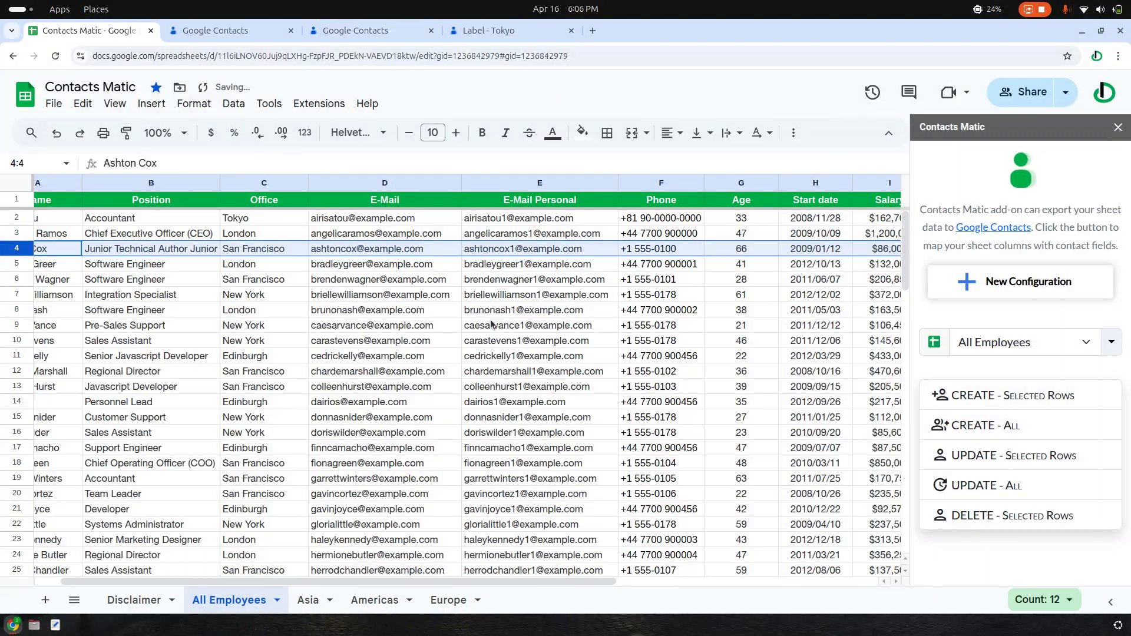
{"action": "left_click", "coordinate": [7, 263], "text": "shift"}
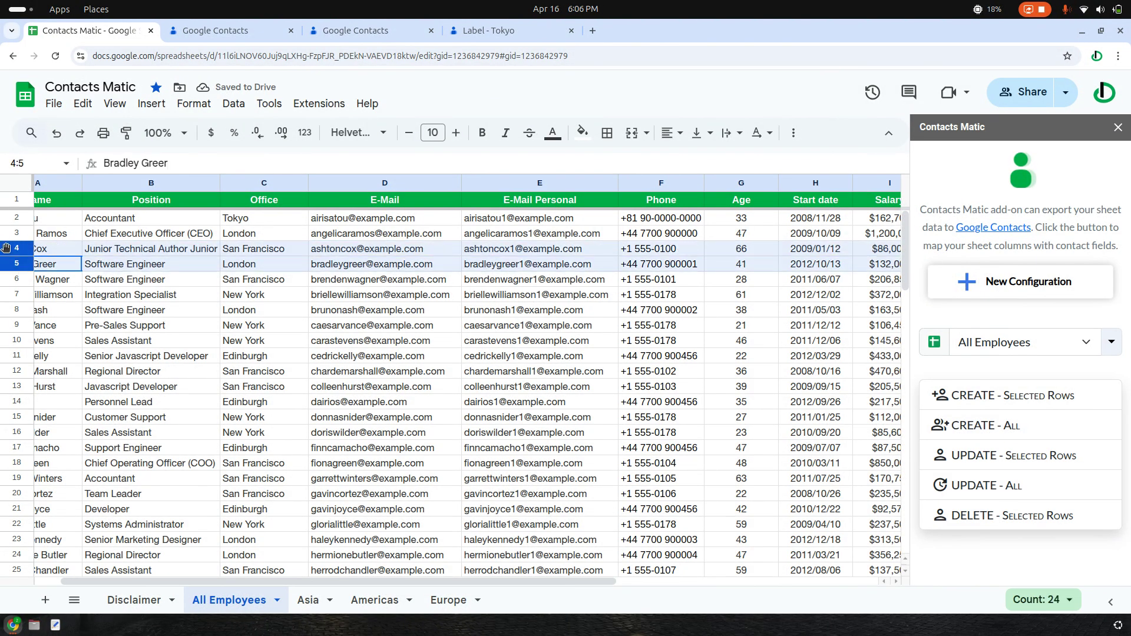
{"action": "left_click", "coordinate": [184, 265]}
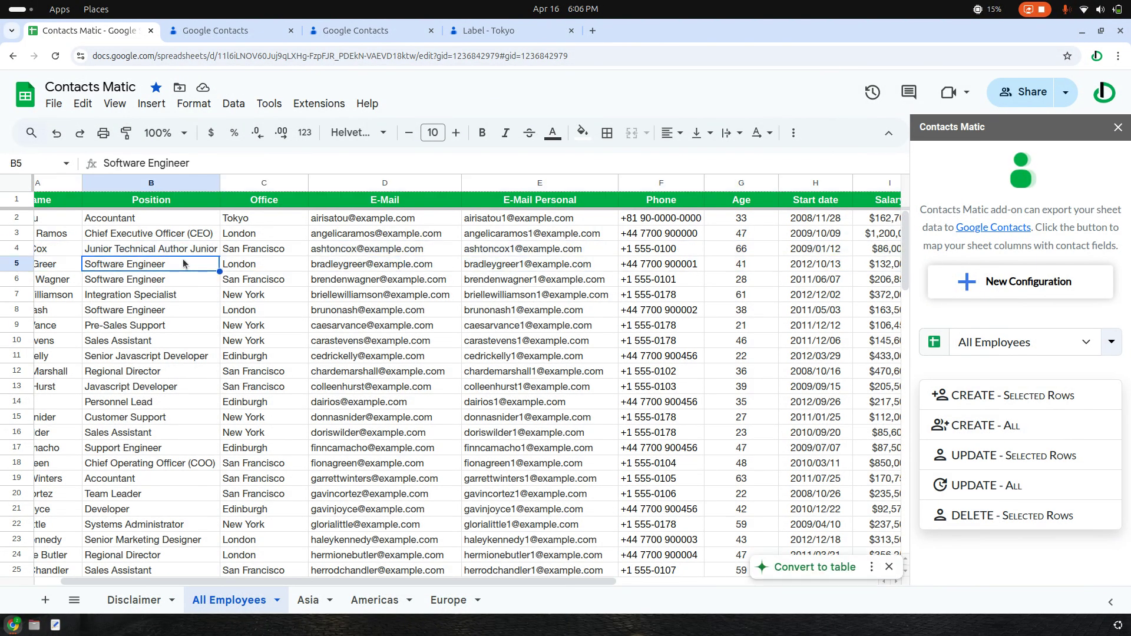
{"action": "double_click", "coordinate": [189, 267]}
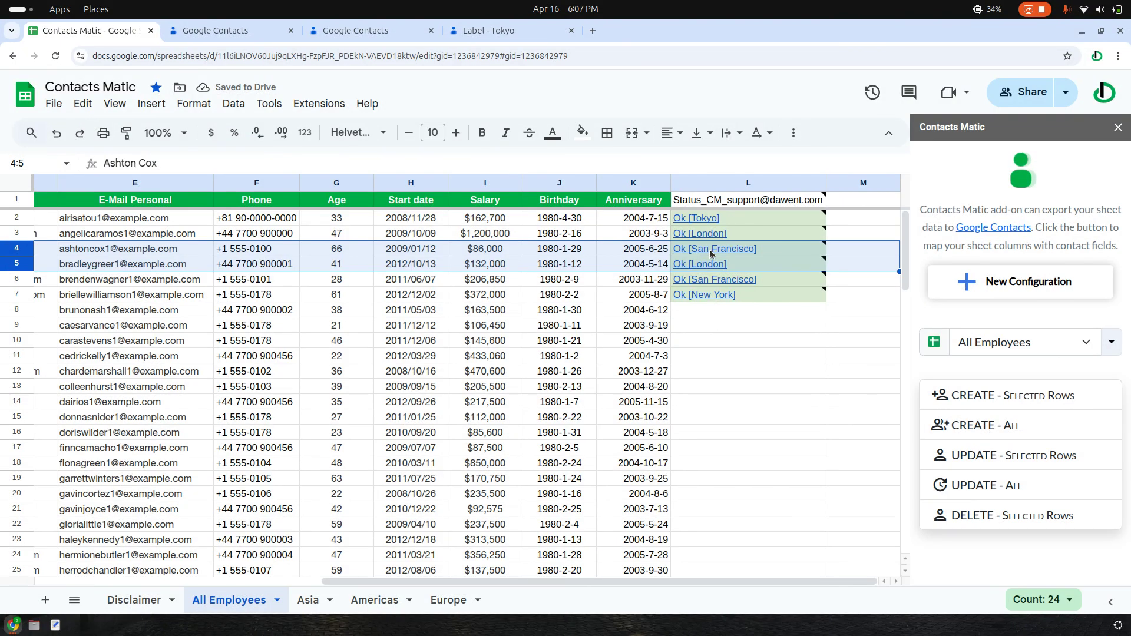
Update the Google contacts of rows 4 and 5 with the Contacts Matic update for selected rows.
{"action": "mouse_move", "coordinate": [710, 252]}
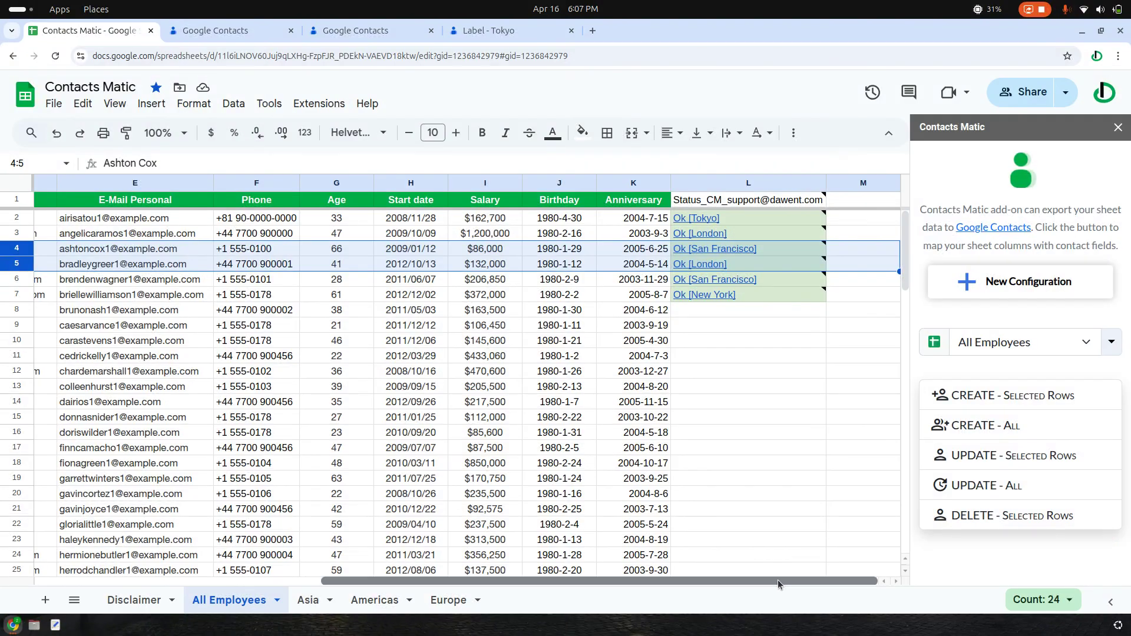
{"action": "mouse_move", "coordinate": [669, 577]}
{"action": "left_mouse_down"}
{"action": "mouse_move", "coordinate": [383, 573]}
{"action": "mouse_move", "coordinate": [671, 577]}
{"action": "left_mouse_up"}
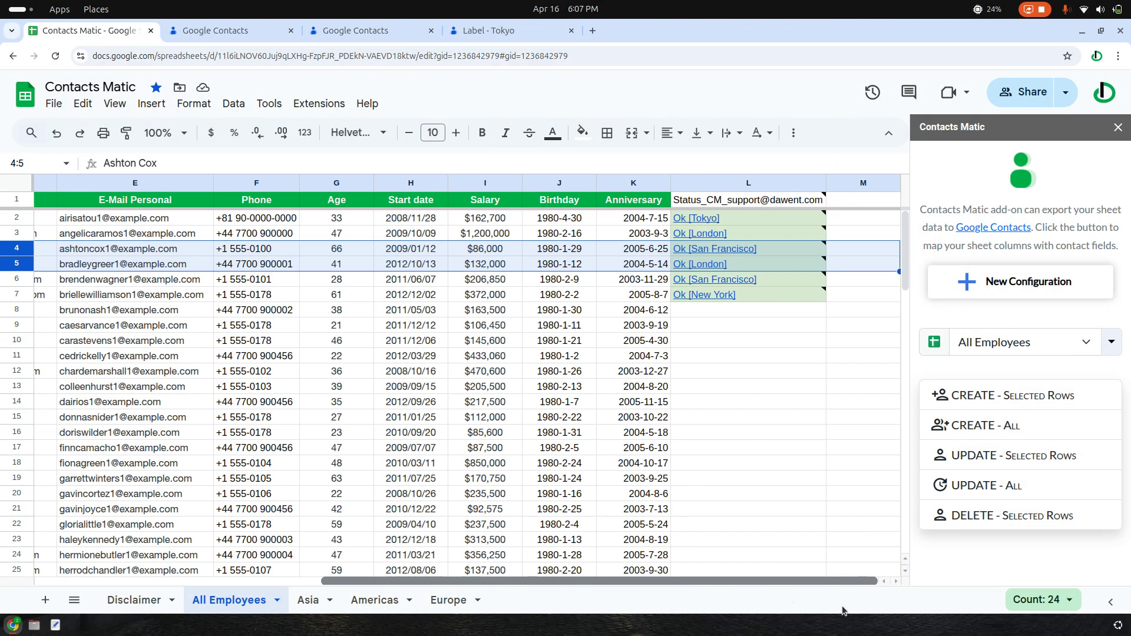
{"action": "left_click", "coordinate": [1028, 459]}
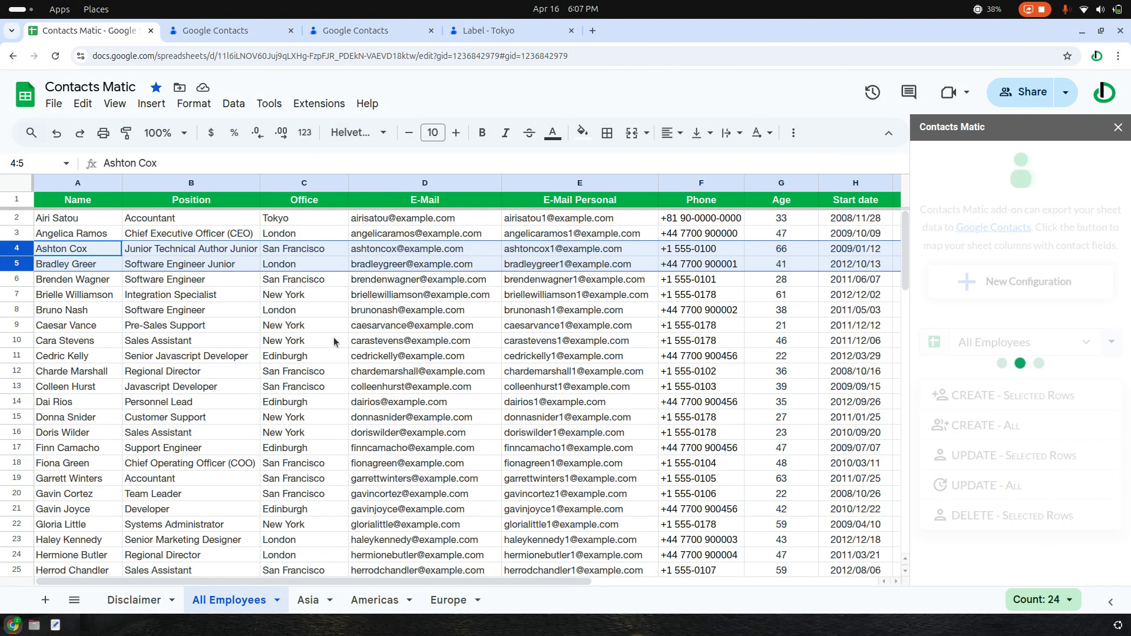
Check the update status of rows 4 and 5 and compare it with the Google Contacts list.
{"action": "left_click_drag", "start_coordinate": [412, 584], "coordinate": [697, 582]}
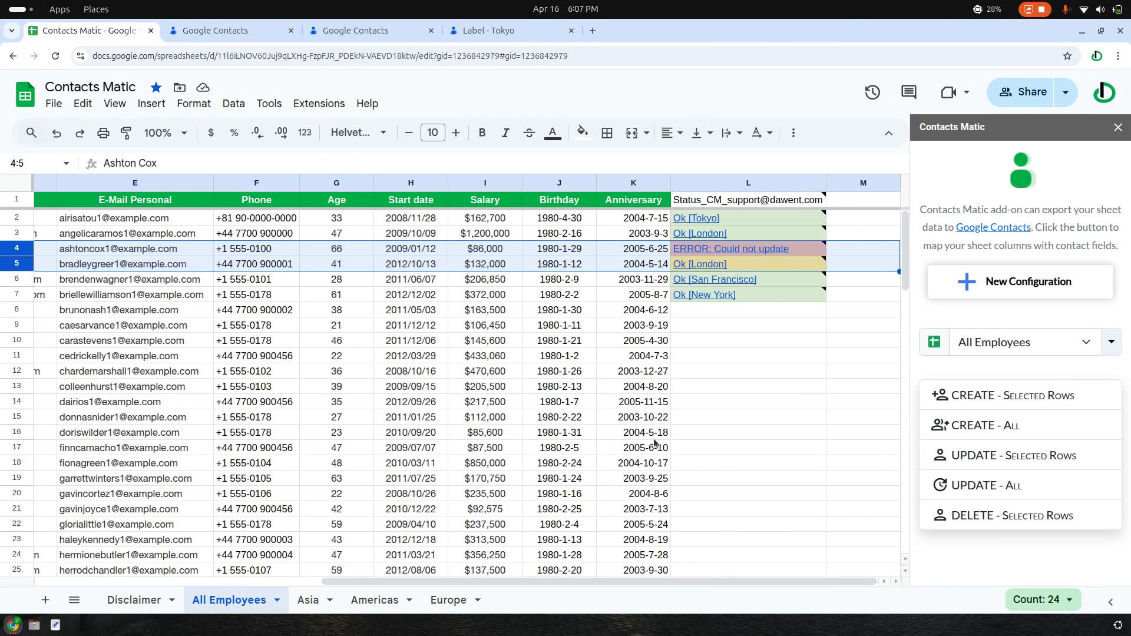
{"action": "left_click", "coordinate": [776, 251]}
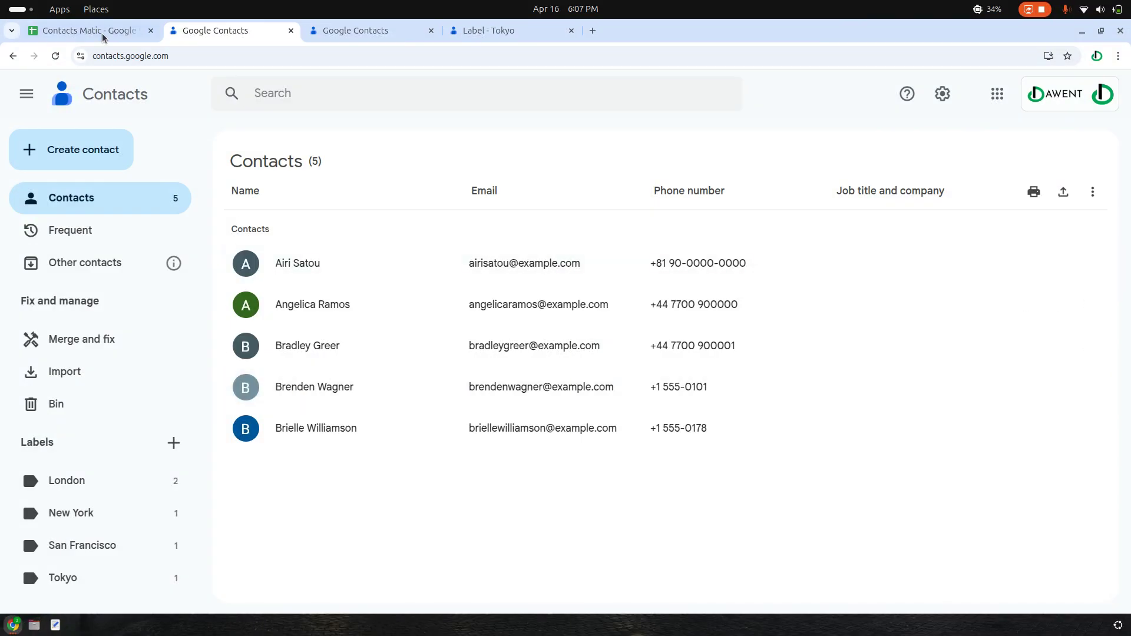
{"action": "left_click", "coordinate": [93, 34]}
View the Americas sheet, then examine the note and link on row 4's status cell in All Employees.
{"action": "left_click", "coordinate": [3, 236]}
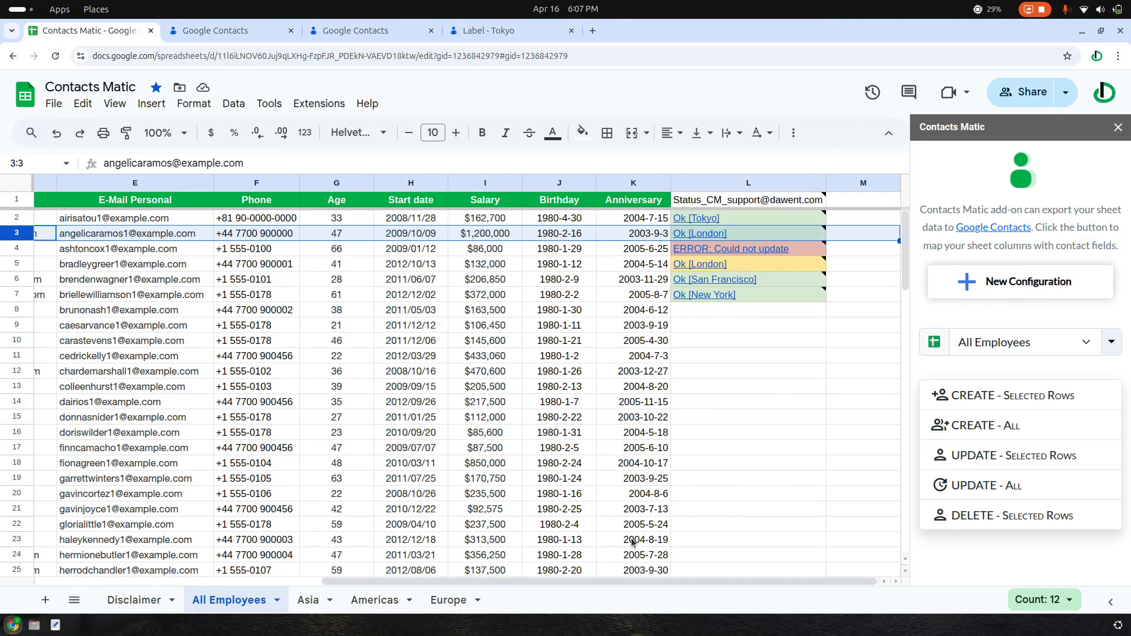
{"action": "left_click_drag", "start_coordinate": [651, 581], "coordinate": [248, 592]}
{"action": "key", "text": "Down"}
{"action": "left_click", "coordinate": [374, 599]}
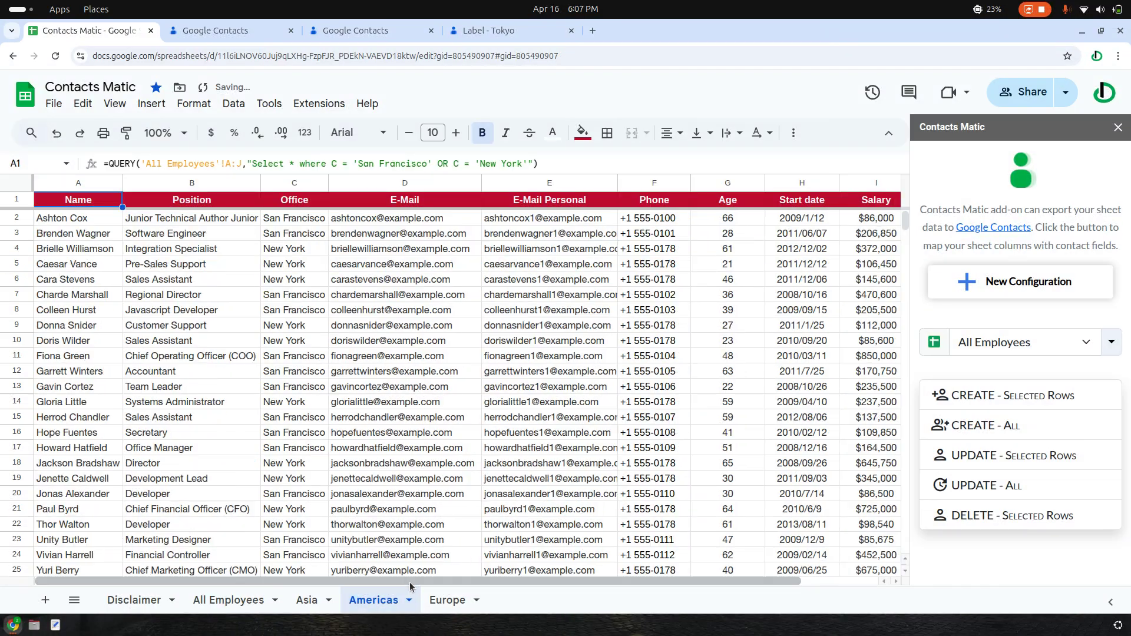
{"action": "left_click", "coordinate": [134, 600]}
{"action": "left_click", "coordinate": [241, 602]}
{"action": "left_click_drag", "start_coordinate": [248, 581], "coordinate": [534, 581]}
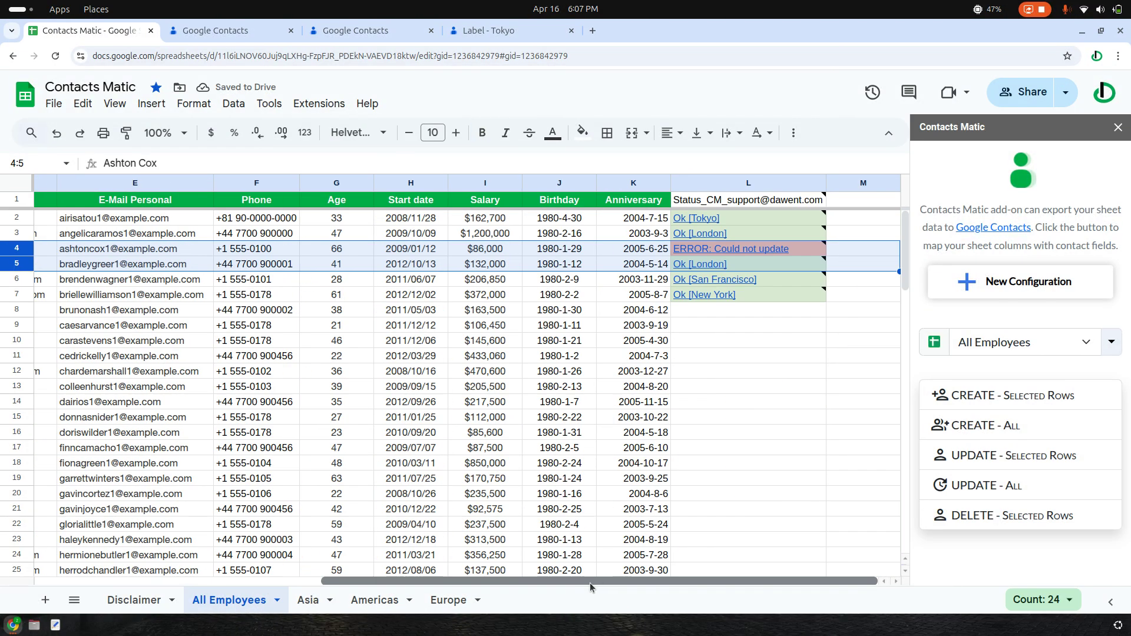
{"action": "left_click", "coordinate": [766, 341]}
{"action": "left_click", "coordinate": [769, 252]}
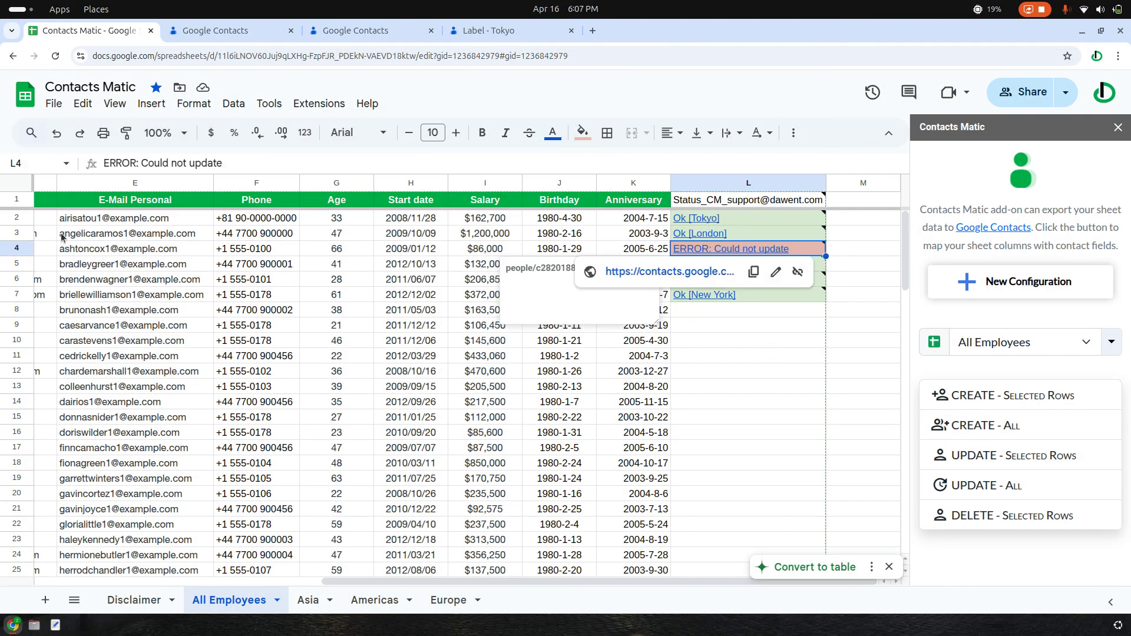
Review the open Google Contacts pages and create row 4's contact again with the Contacts Matic creation for selected rows.
{"action": "left_click", "coordinate": [15, 248]}
{"action": "key", "text": "ctrl+Tab"}
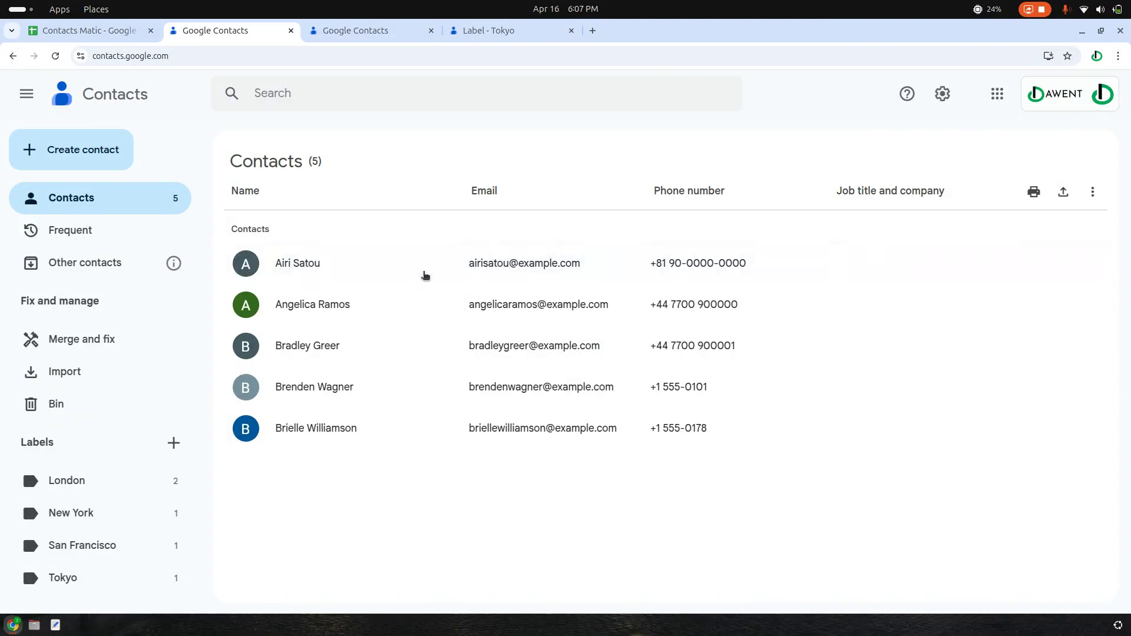
{"action": "left_click", "coordinate": [359, 31]}
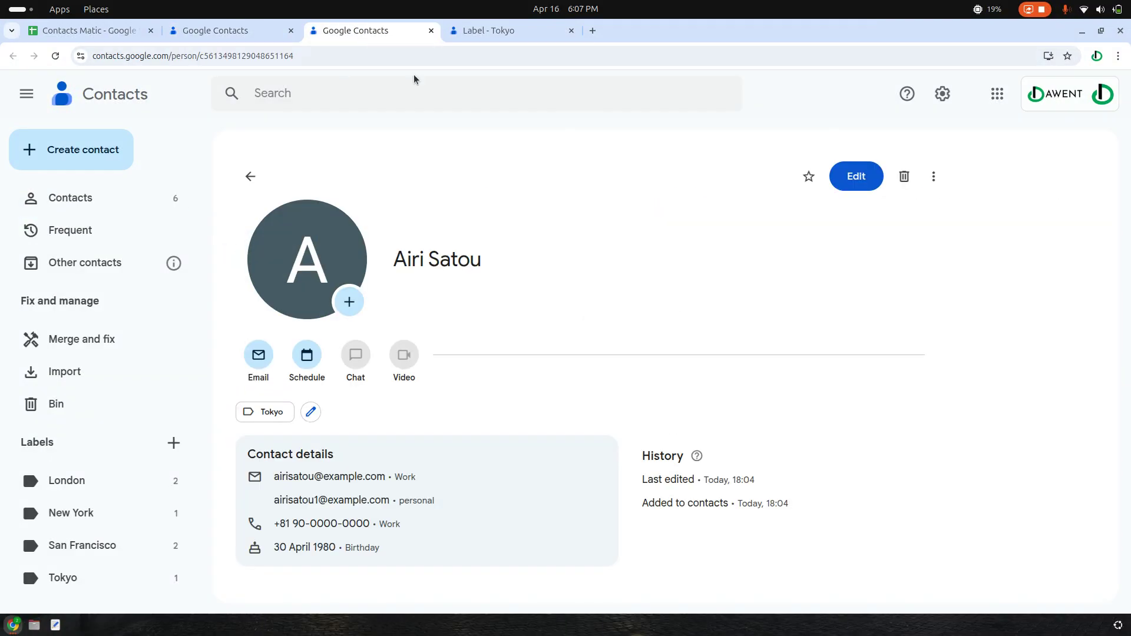
{"action": "left_click", "coordinate": [90, 25]}
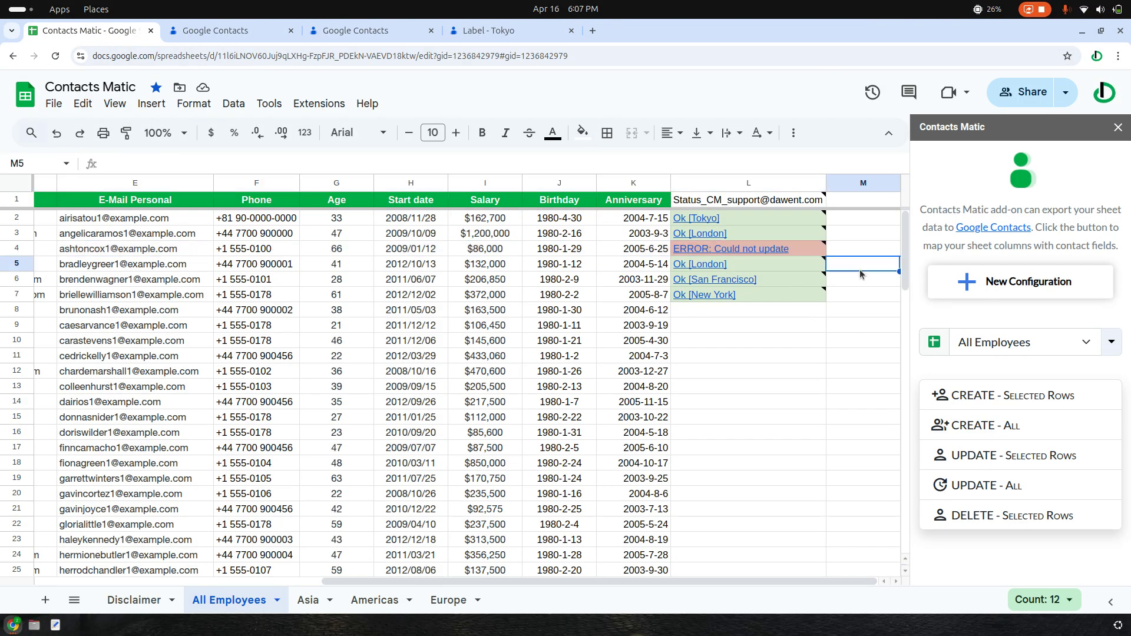
{"action": "left_click", "coordinate": [1022, 398]}
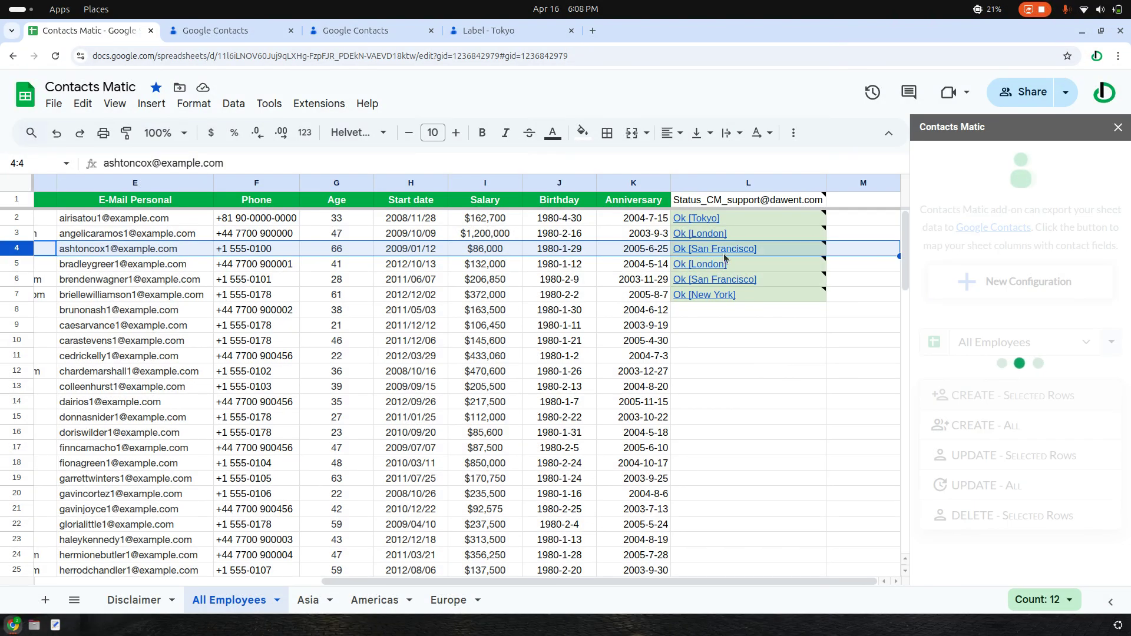
Examine row 4's data and its status cell after the new contact creation.
{"action": "left_click", "coordinate": [714, 250]}
{"action": "left_click", "coordinate": [138, 253]}
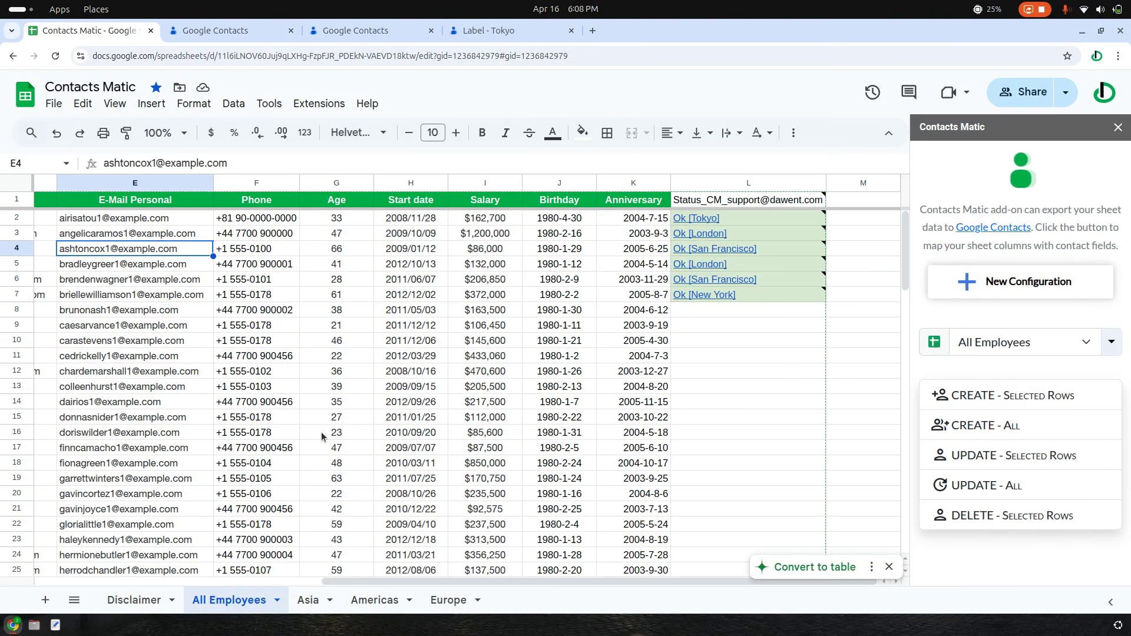
{"action": "key", "text": "Left"}
{"action": "left_click", "coordinate": [70, 253]}
{"action": "left_click_drag", "start_coordinate": [243, 584], "coordinate": [531, 583]}
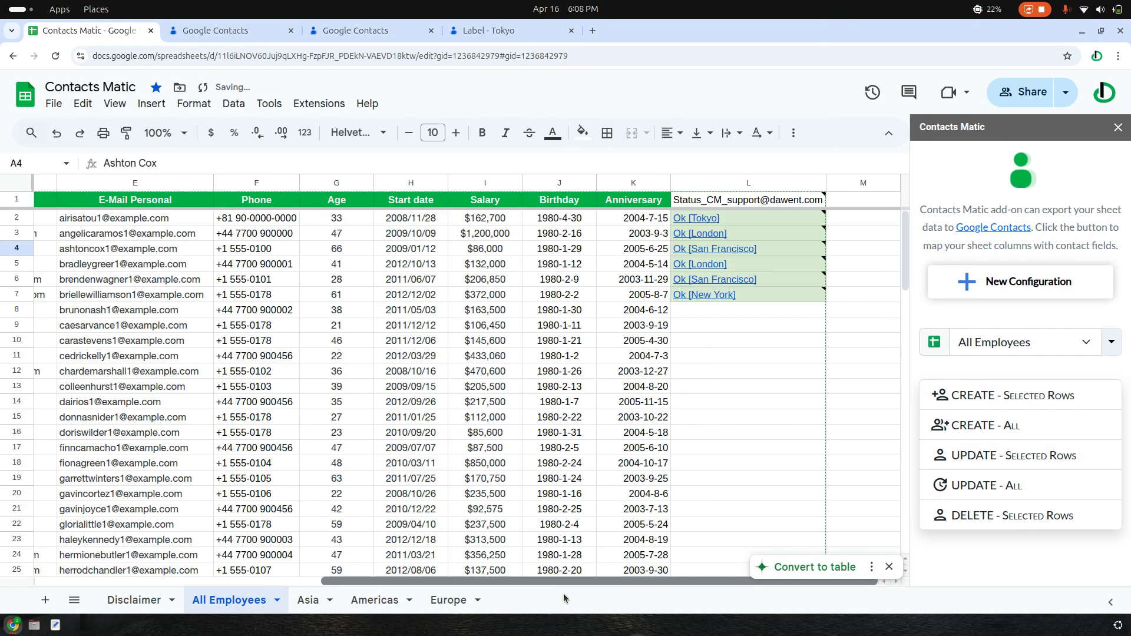
Open the Google contact linked from row 4's status cell in its edit form.
{"action": "left_click", "coordinate": [699, 250]}
{"action": "left_click", "coordinate": [650, 274]}
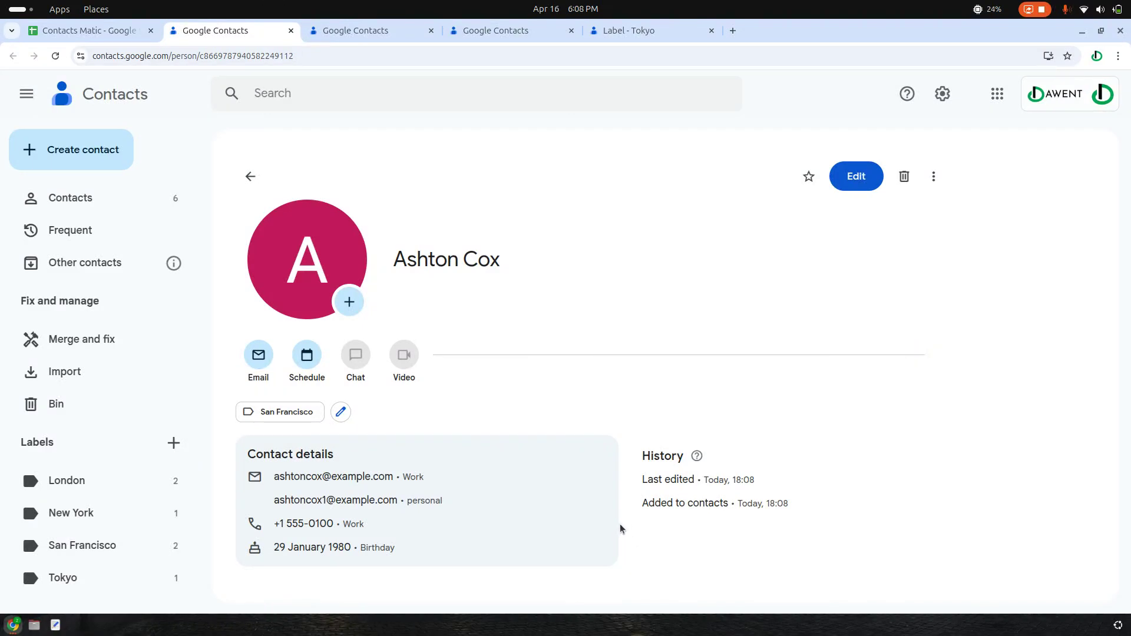
{"action": "left_click", "coordinate": [856, 176]}
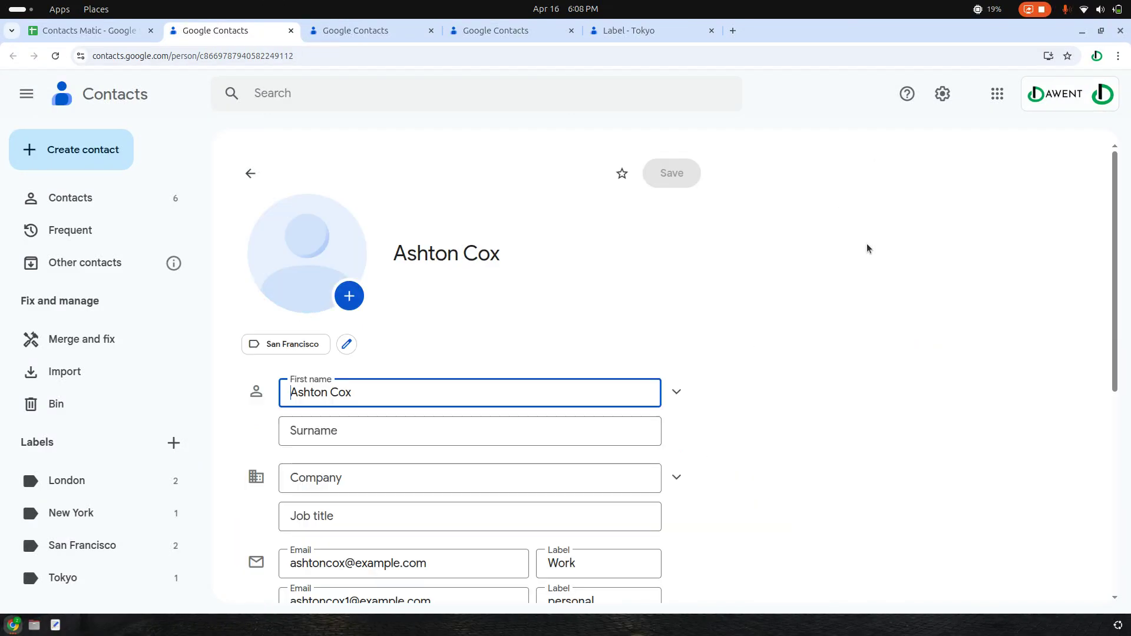
Update row 4's contact with the Contacts Matic update for selected rows and close the edit form of its Google Contacts page.
{"action": "key", "text": "ctrl+Page_Up"}
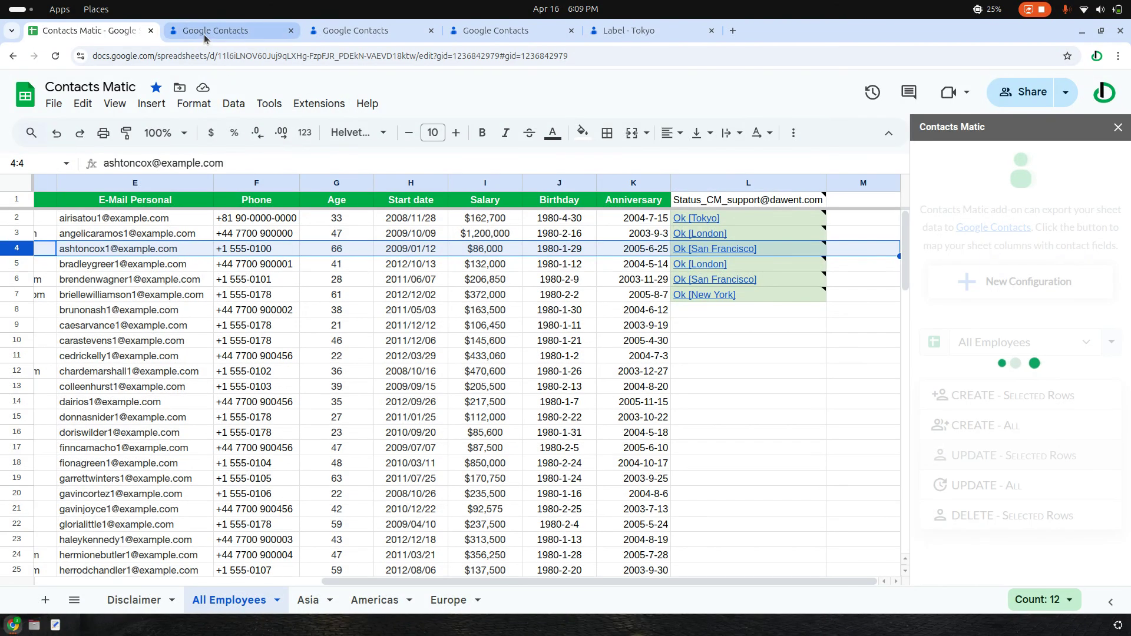
{"action": "left_click", "coordinate": [229, 30]}
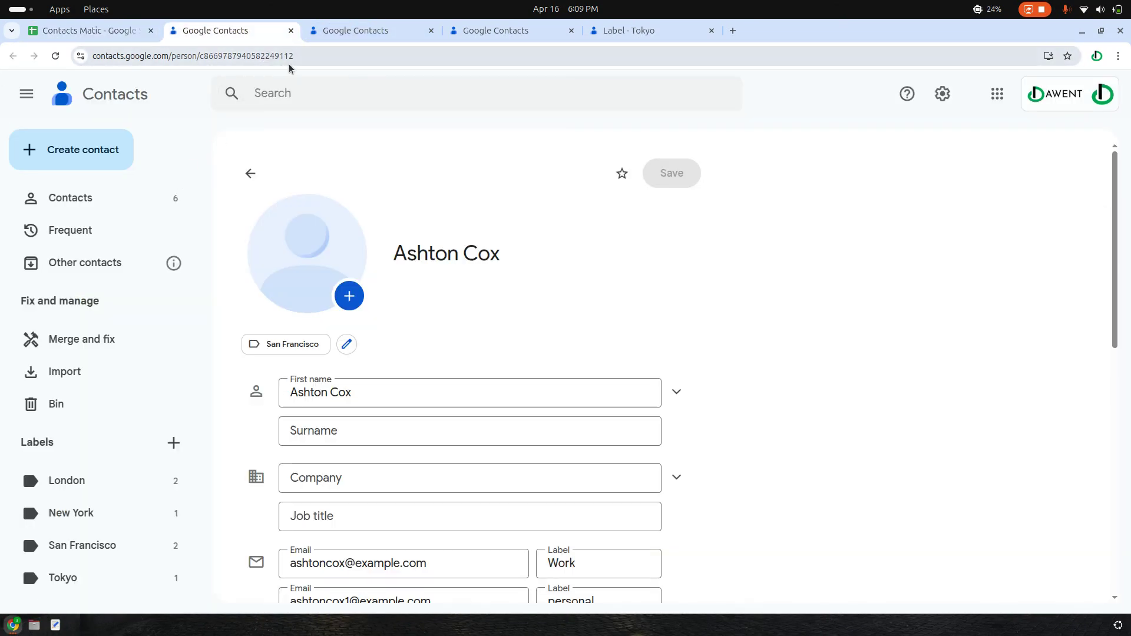
{"action": "left_click", "coordinate": [246, 171]}
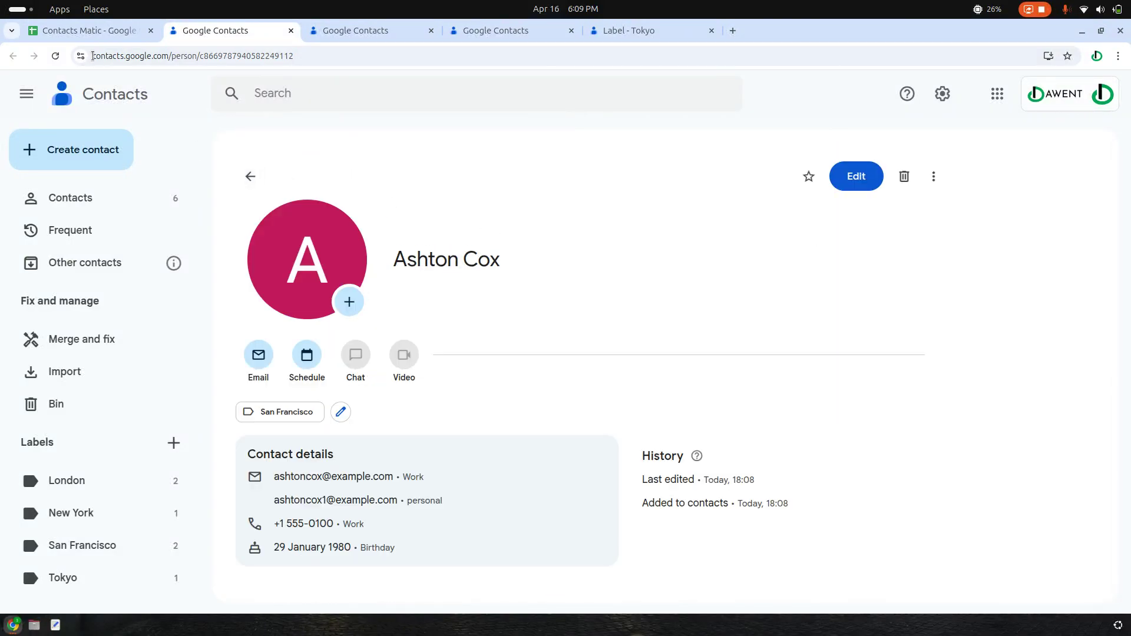
{"action": "left_click", "coordinate": [84, 31]}
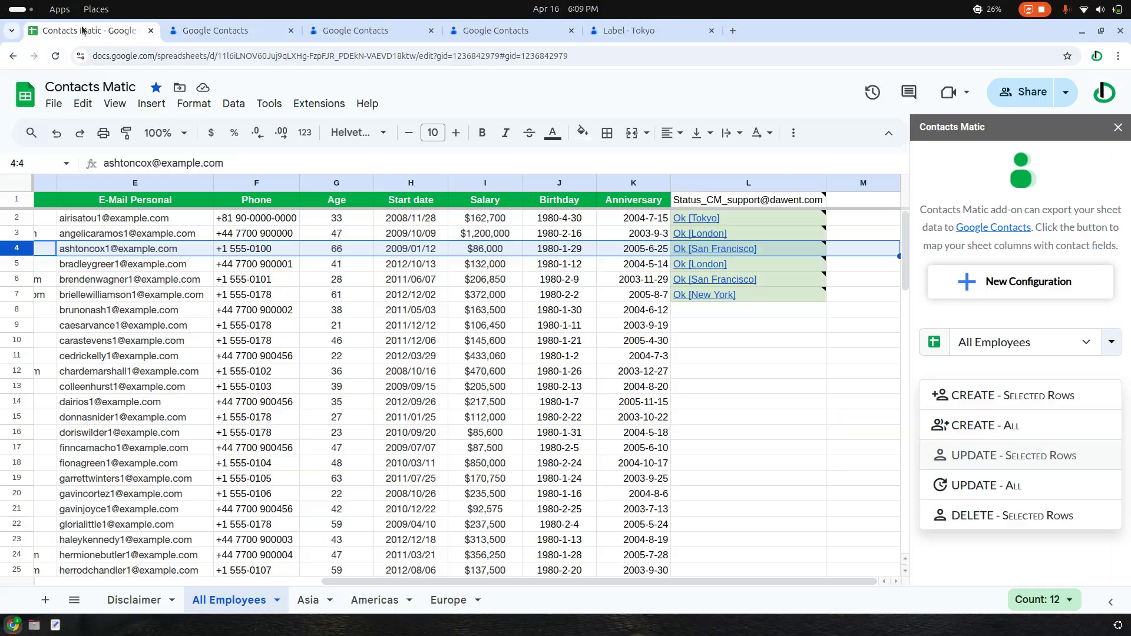
Select row 4 in All Employees, then reload its Google Contacts page and examine the job title in the contact details.
{"action": "left_click", "coordinate": [751, 254]}
{"action": "left_click", "coordinate": [16, 249]}
{"action": "left_click", "coordinate": [218, 30]}
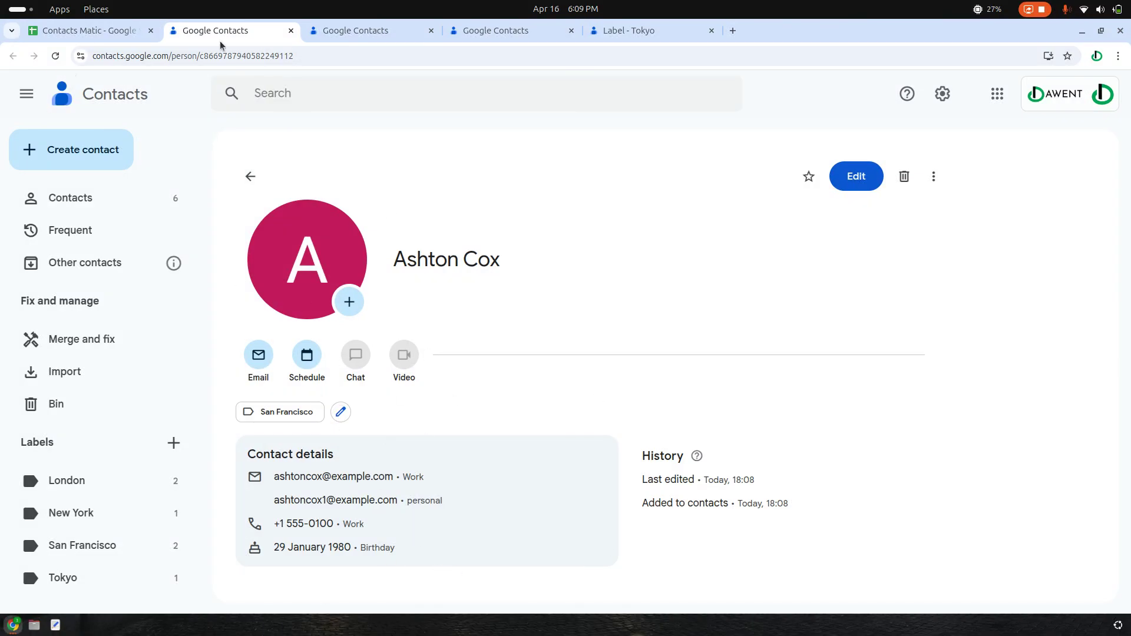
{"action": "left_click", "coordinate": [55, 55]}
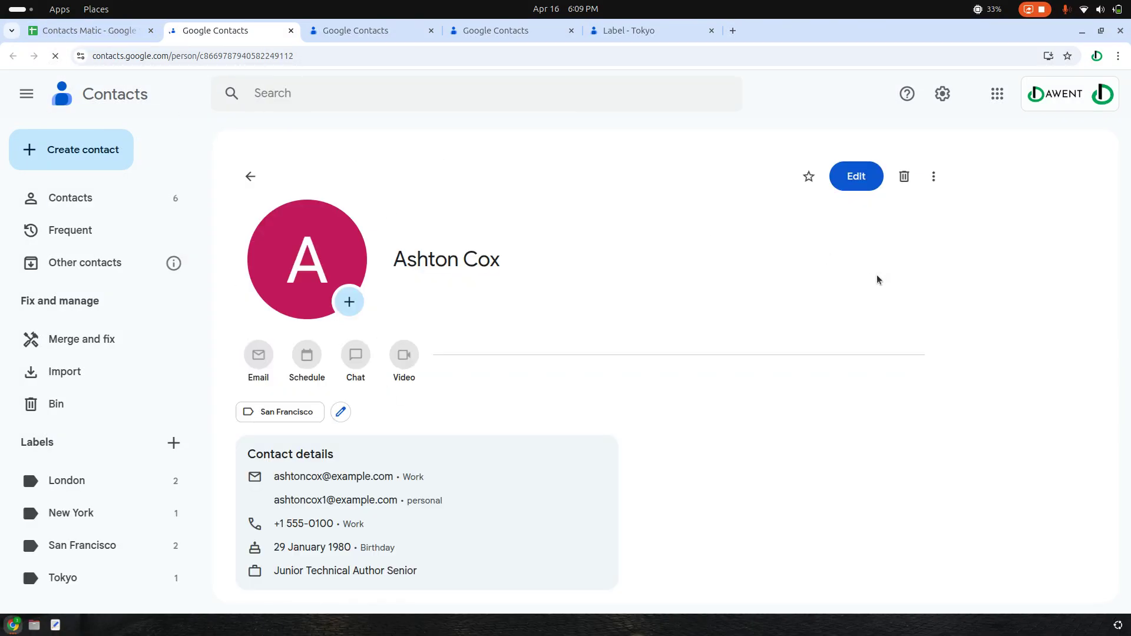
{"action": "triple_click", "coordinate": [349, 570]}
{"action": "left_click", "coordinate": [659, 601]}
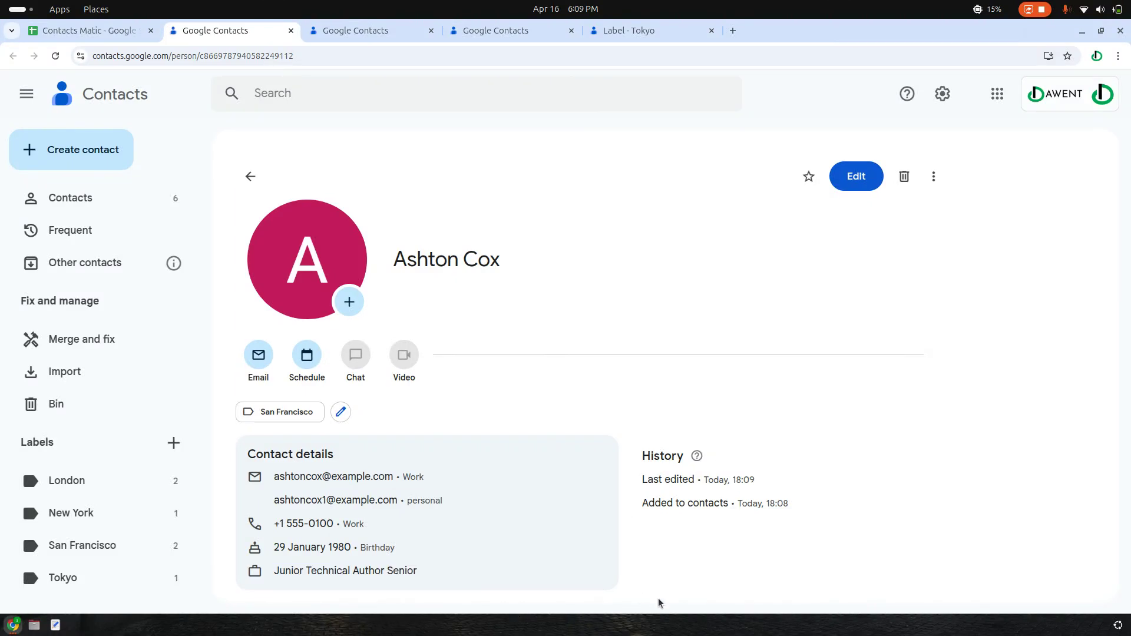
{"action": "triple_click", "coordinate": [341, 571]}
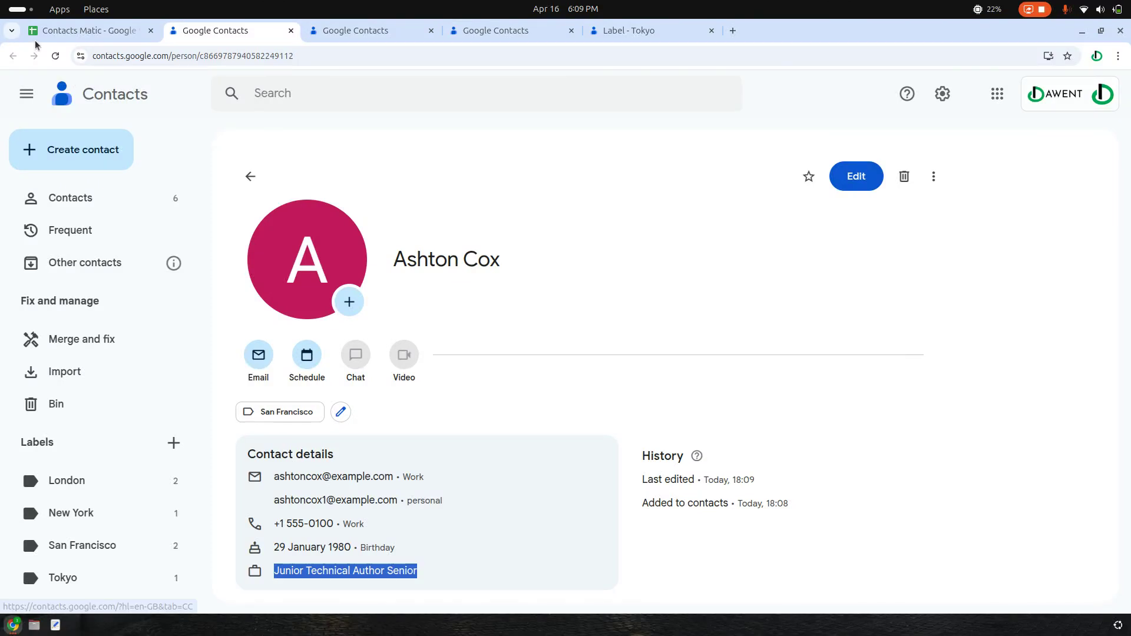
Update the contacts of rows 2 to 7 in All Employees with the Contacts Matic update for selected rows.
{"action": "key", "text": "ctrl+1"}
{"action": "left_click", "coordinate": [776, 356]}
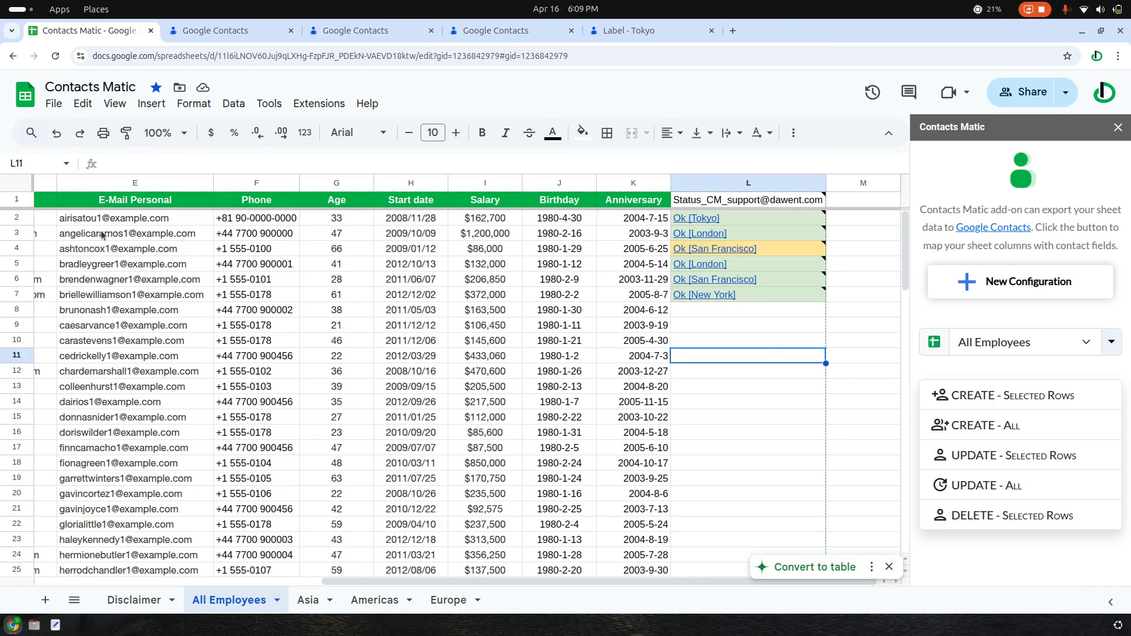
{"action": "left_click_drag", "start_coordinate": [1, 221], "coordinate": [3, 294]}
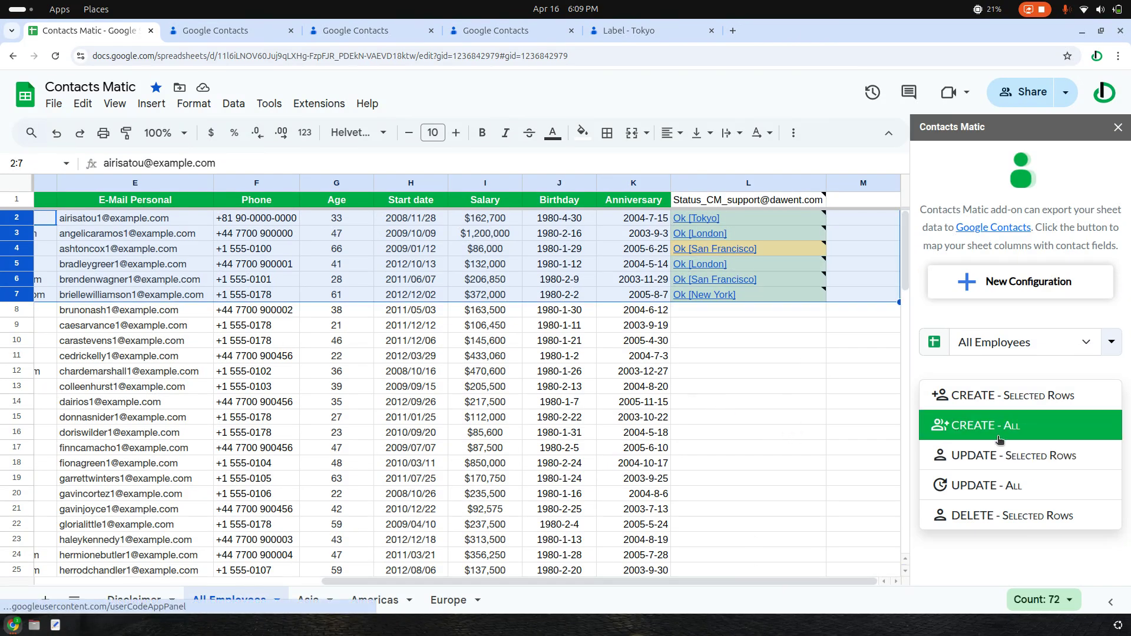
{"action": "left_click", "coordinate": [1032, 459]}
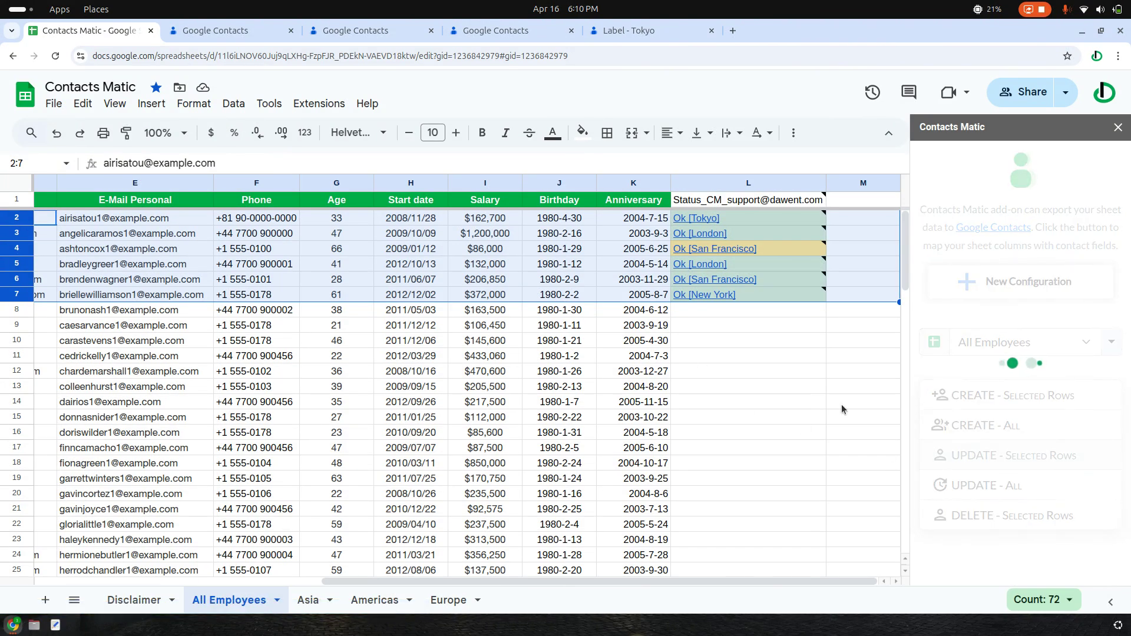
Open and reload row 3's contact in Google Contacts, examine its job title, and check the status column in All Employees.
{"action": "left_click", "coordinate": [233, 30]}
{"action": "left_click", "coordinate": [246, 175]}
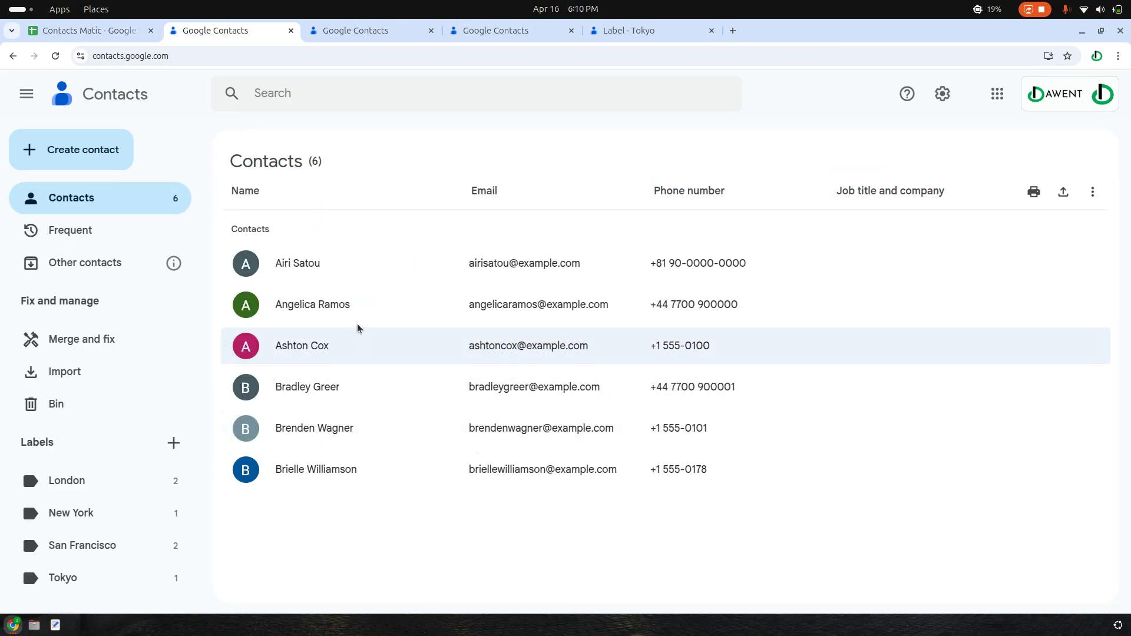
{"action": "left_click", "coordinate": [347, 304]}
{"action": "left_click", "coordinate": [55, 56]}
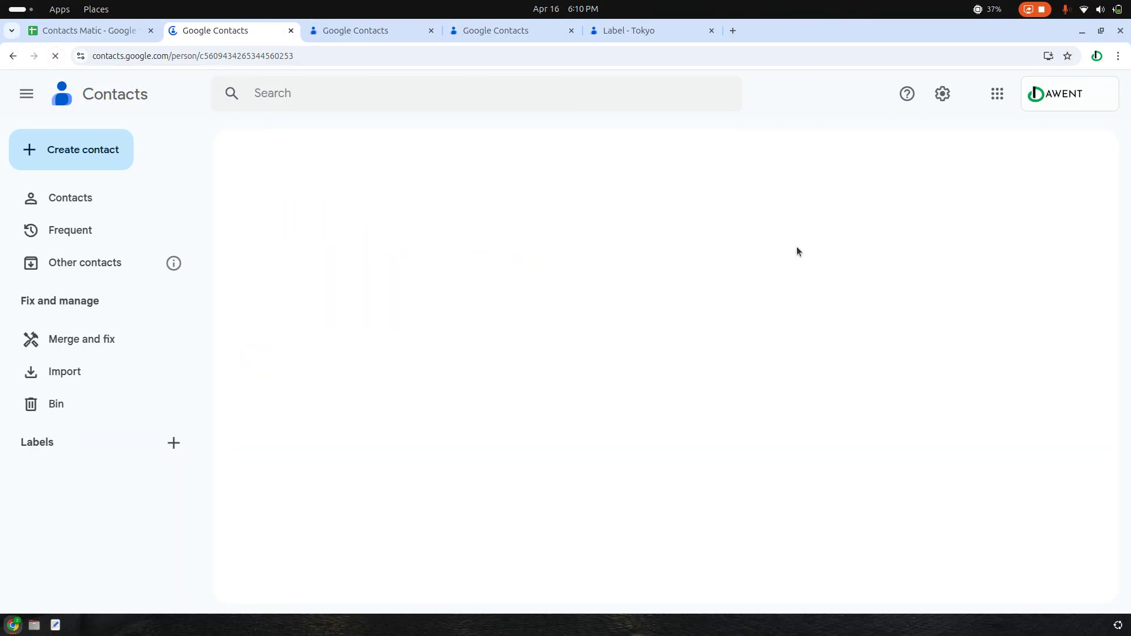
{"action": "left_click_drag", "start_coordinate": [274, 575], "coordinate": [681, 576]}
{"action": "left_click", "coordinate": [684, 578]}
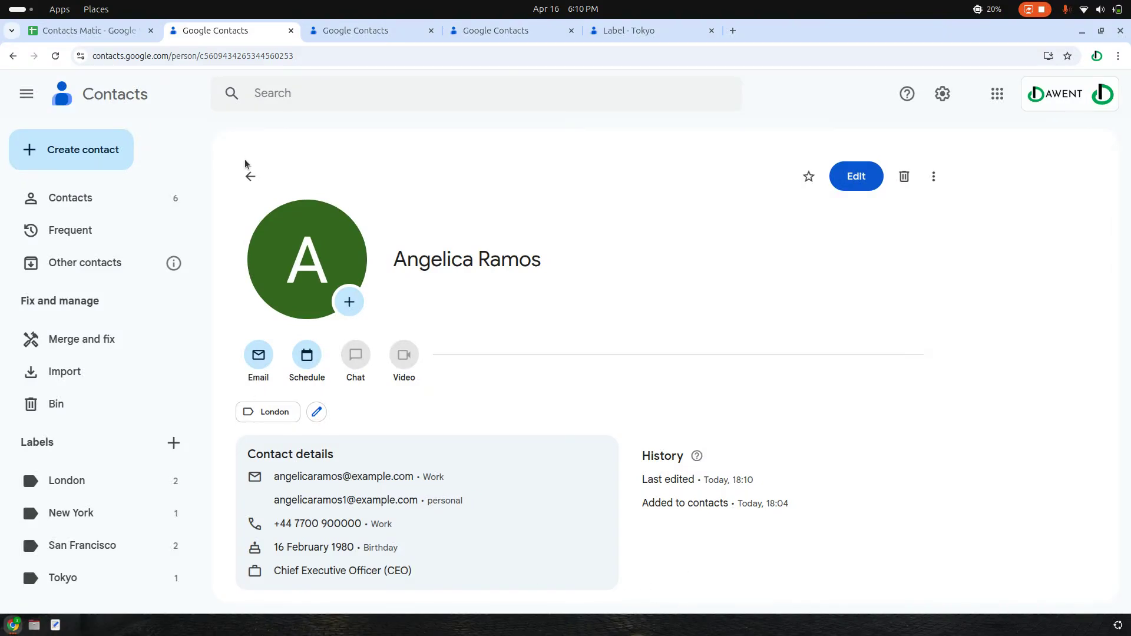
{"action": "left_click", "coordinate": [88, 31]}
{"action": "left_click", "coordinate": [833, 387]}
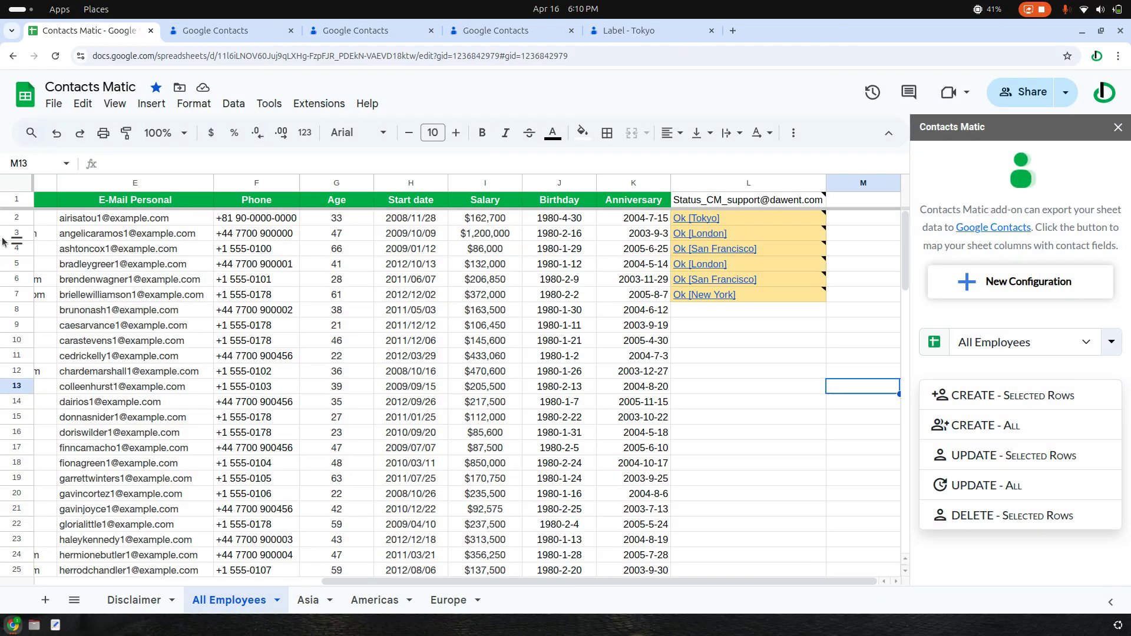
Delete the Google contacts of rows 6 and 7 with Contacts Matic and reload the Google Contacts list.
{"action": "left_click_drag", "start_coordinate": [6, 218], "coordinate": [3, 295]}
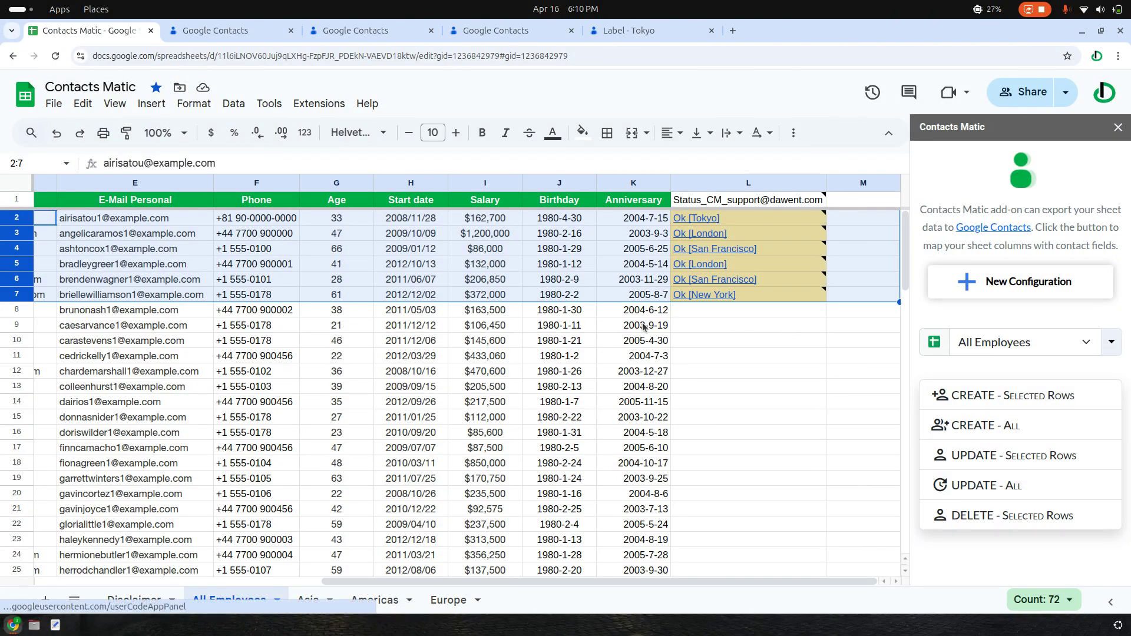
{"action": "left_click", "coordinate": [218, 340]}
{"action": "left_click", "coordinate": [2, 283]}
{"action": "left_click_drag", "start_coordinate": [2, 292], "coordinate": [3, 294]}
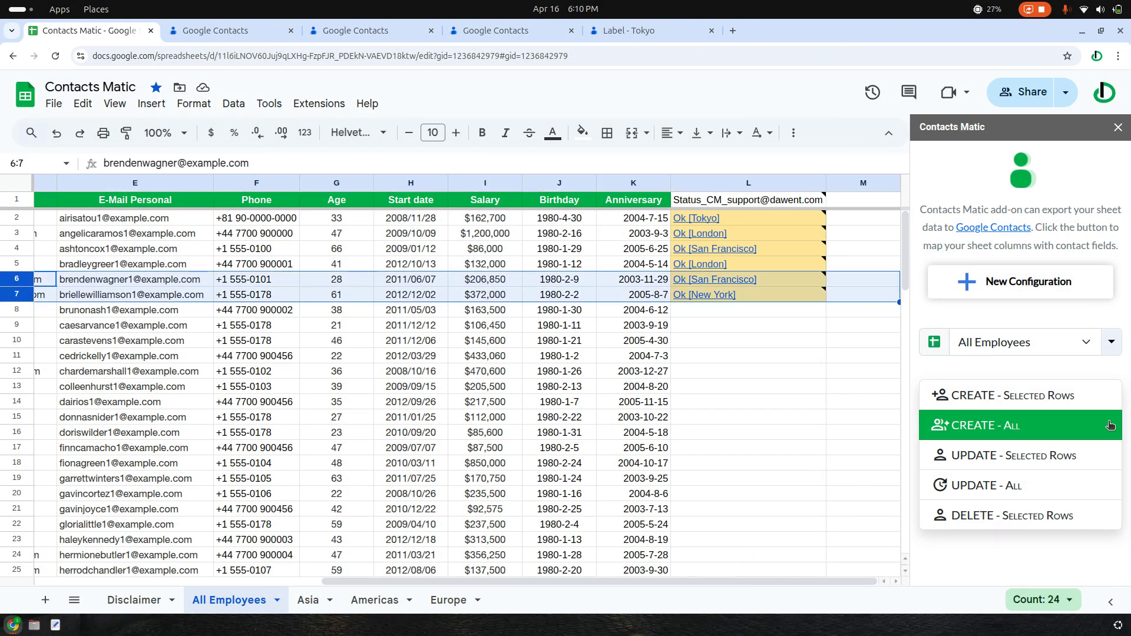
{"action": "left_click", "coordinate": [1038, 523]}
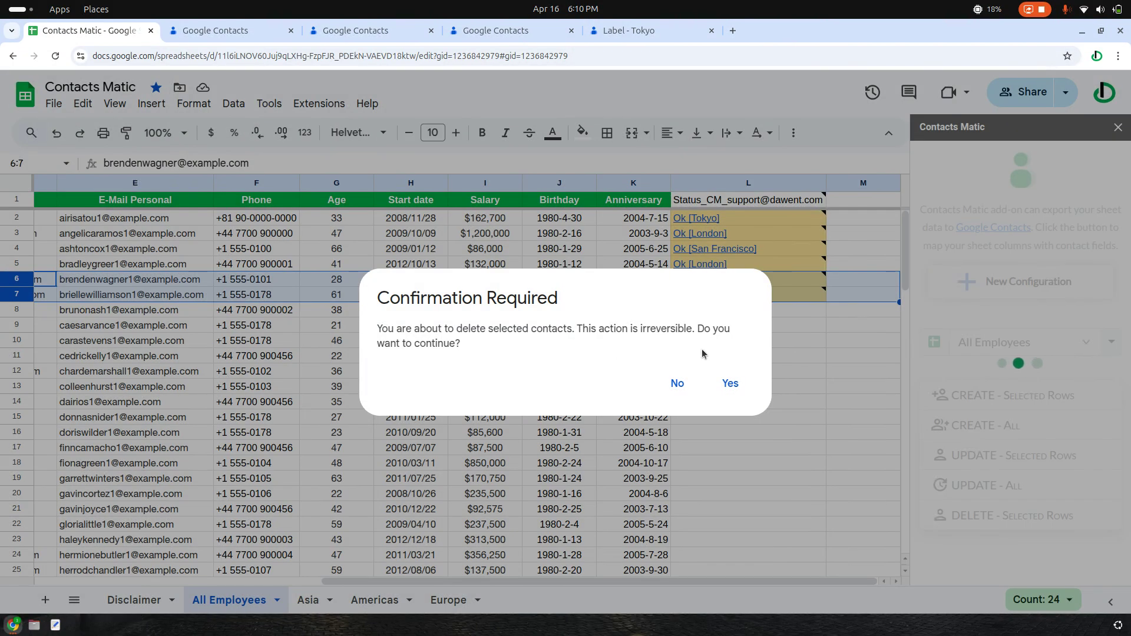
{"action": "left_click", "coordinate": [728, 384]}
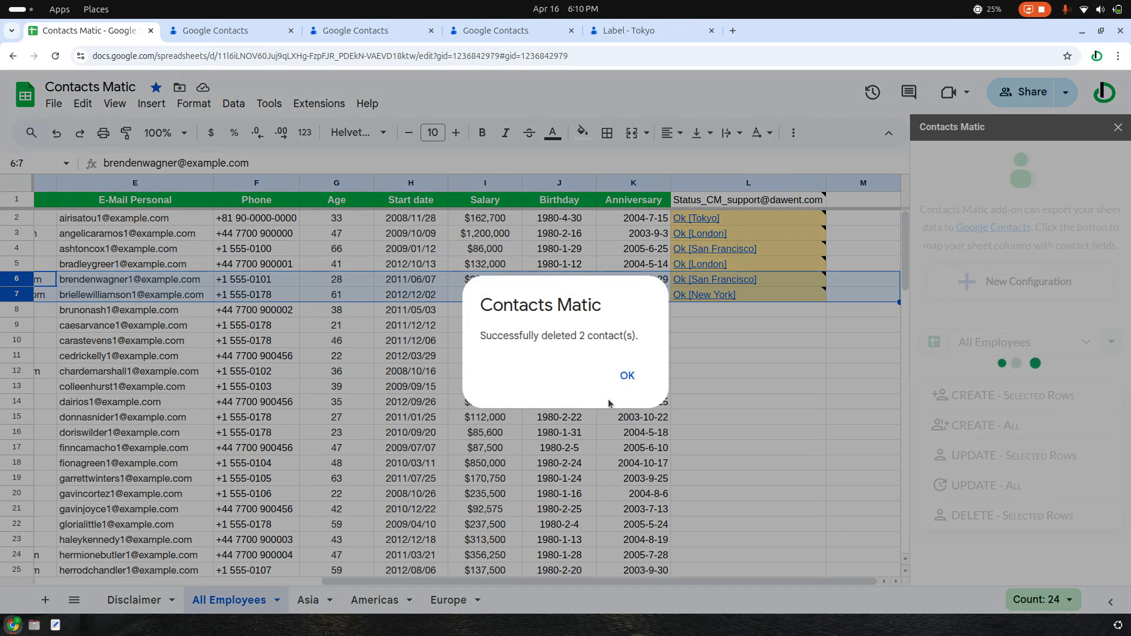
{"action": "left_click", "coordinate": [496, 30]}
{"action": "left_click", "coordinate": [252, 176]}
{"action": "left_click", "coordinate": [55, 57]}
Examine the first columns of All Employees, row 5, and the list and options of saved Contacts Matic configurations.
{"action": "key", "text": "ctrl+1"}
{"action": "left_click_drag", "start_coordinate": [752, 593], "coordinate": [465, 594]}
{"action": "left_click", "coordinate": [781, 463]}
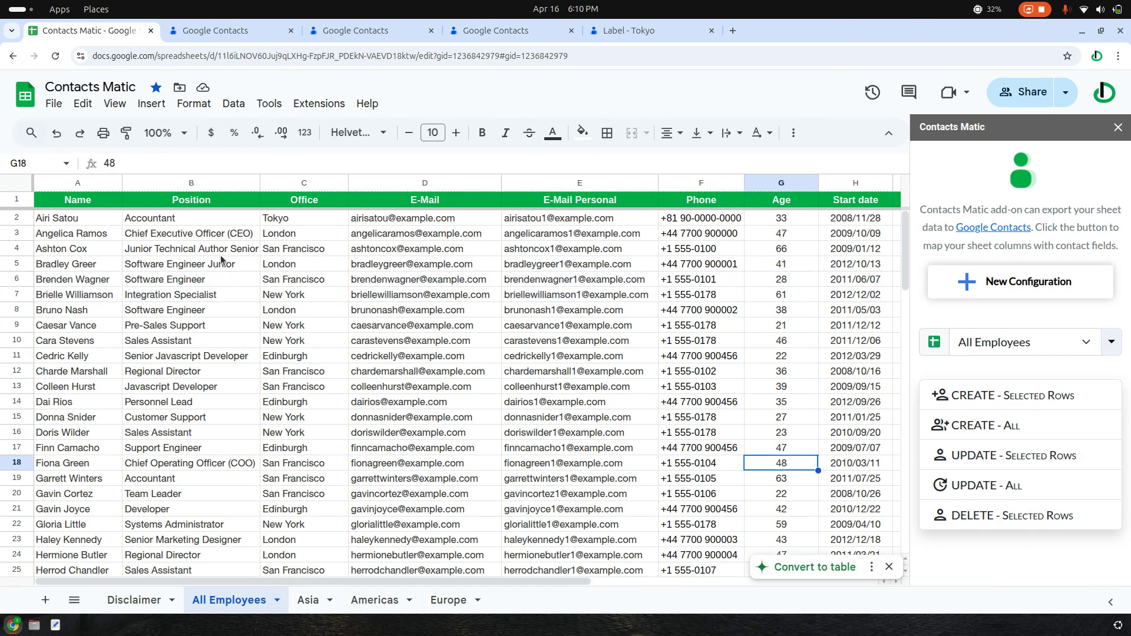
{"action": "left_click", "coordinate": [7, 269]}
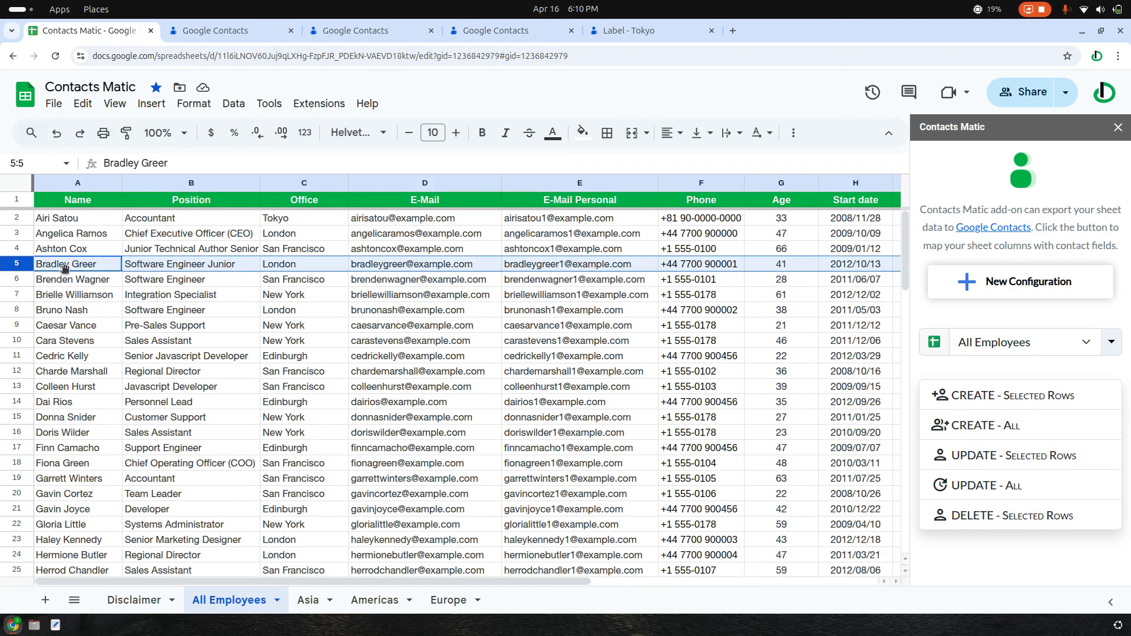
{"action": "left_click", "coordinate": [1108, 340]}
{"action": "left_click", "coordinate": [1086, 342]}
{"action": "key", "text": "Escape"}
{"action": "left_click", "coordinate": [1061, 345]}
{"action": "left_click", "coordinate": [1047, 347]}
Start a new Contacts Matic configuration for the Asia sheet and add the Name contact fields.
{"action": "left_click", "coordinate": [1020, 285]}
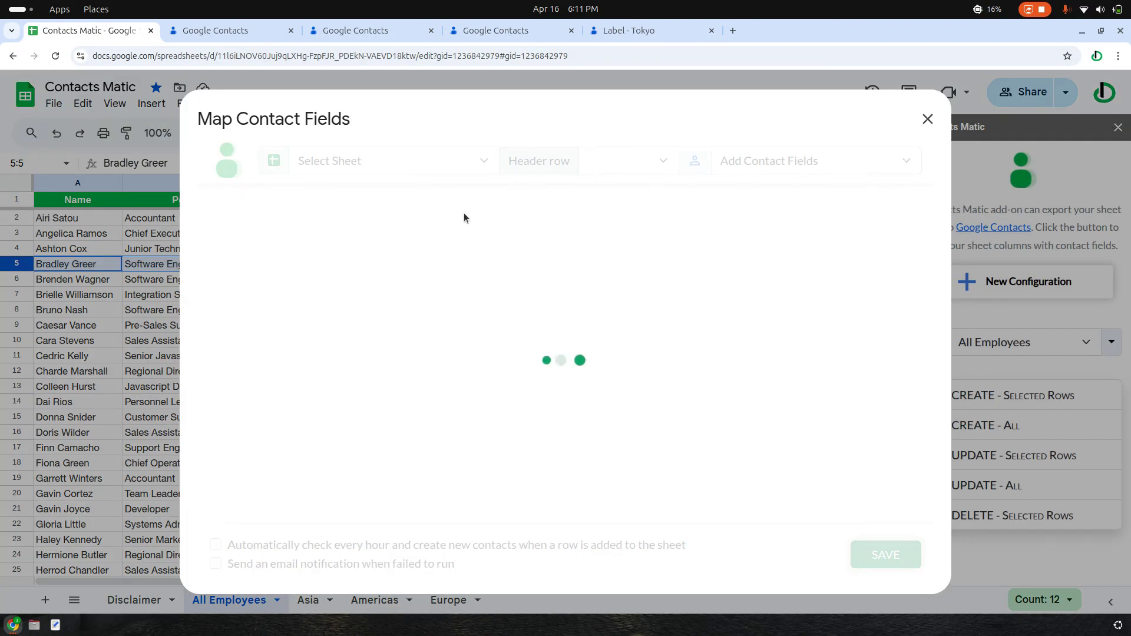
{"action": "left_click", "coordinate": [411, 162]}
{"action": "left_click", "coordinate": [329, 243]}
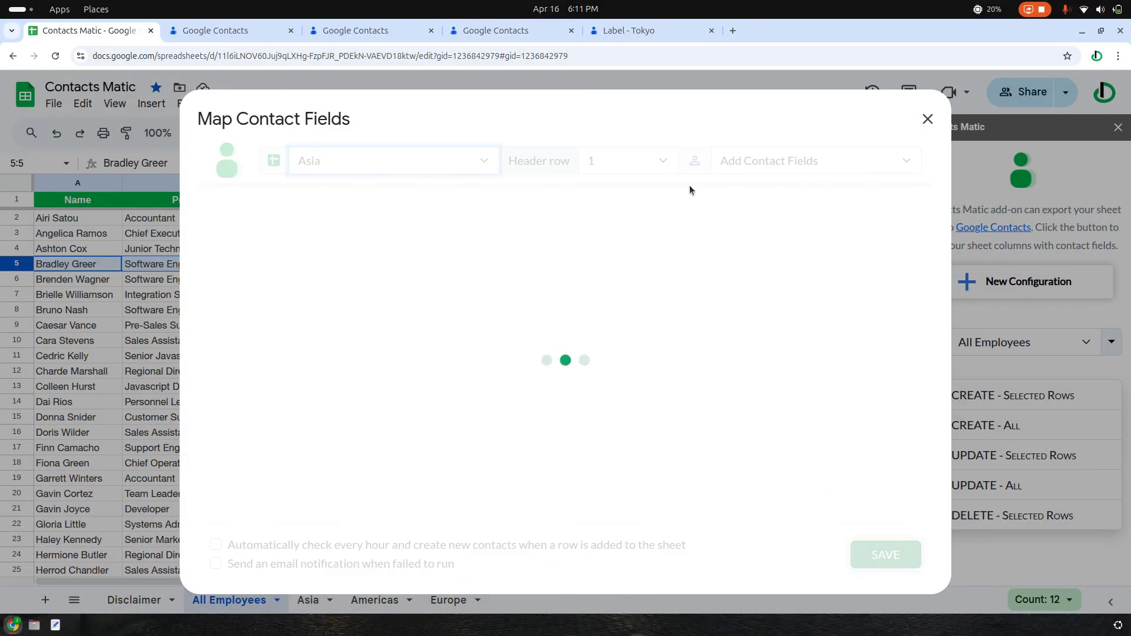
{"action": "left_click", "coordinate": [736, 161]}
{"action": "left_click", "coordinate": [754, 504]}
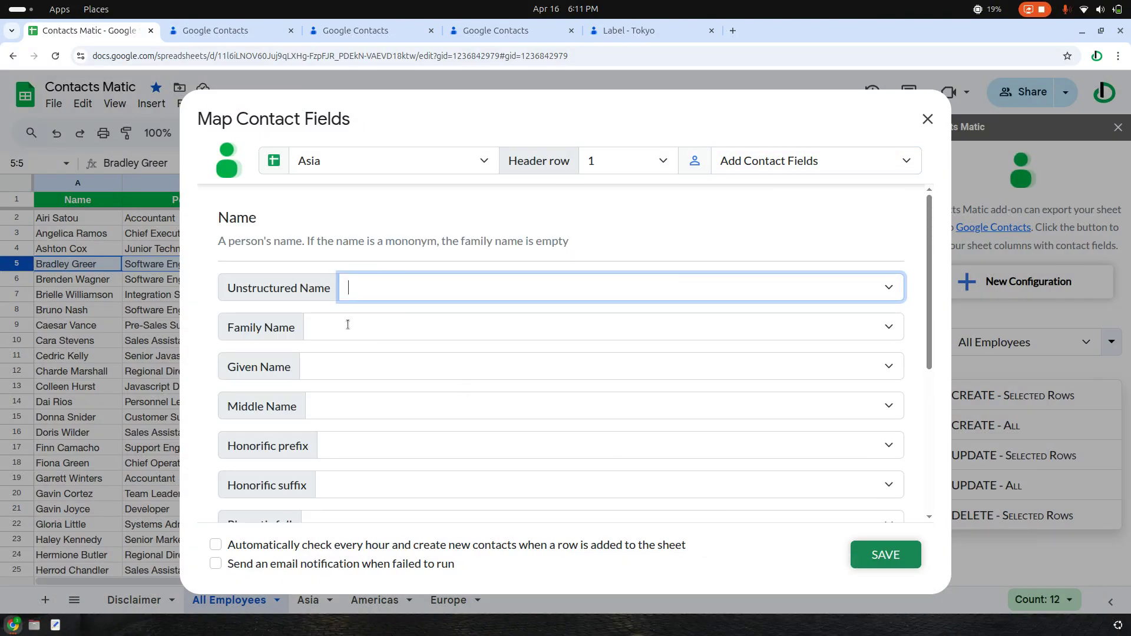
Map the Given Name field to the {{Name}} column and save the Asia configuration.
{"action": "left_click", "coordinate": [369, 319]}
{"action": "left_click", "coordinate": [361, 327]}
{"action": "left_click", "coordinate": [314, 366]}
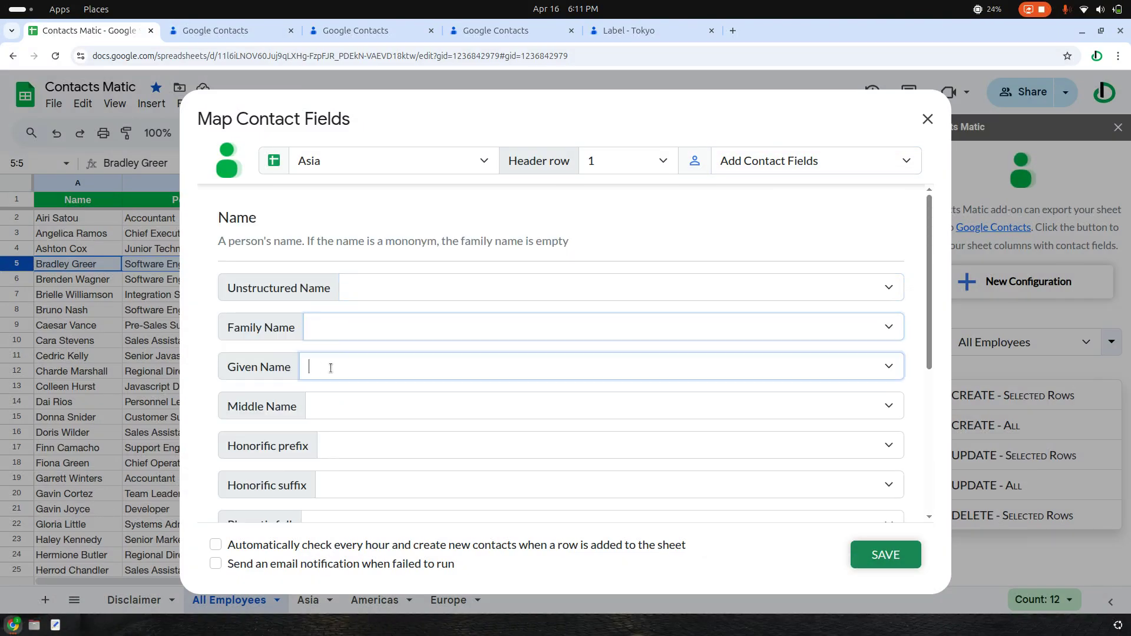
{"action": "left_click", "coordinate": [362, 448]}
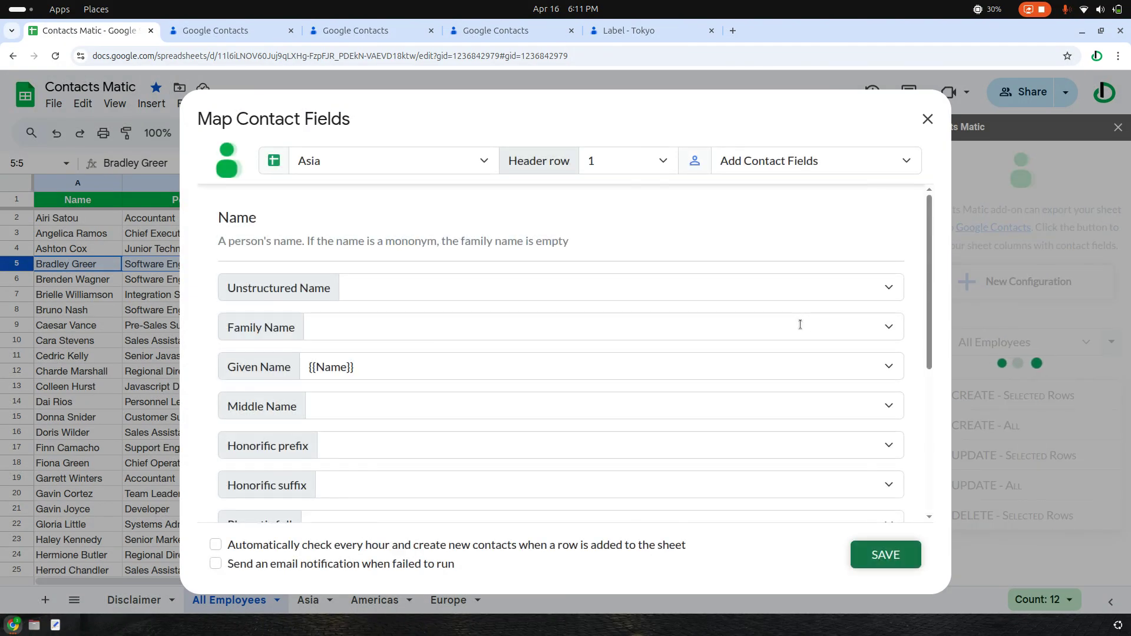
{"action": "key", "text": "Escape"}
Check the options of the Asia configuration and rename the Asia sheet as Asia S.
{"action": "left_click", "coordinate": [1111, 342]}
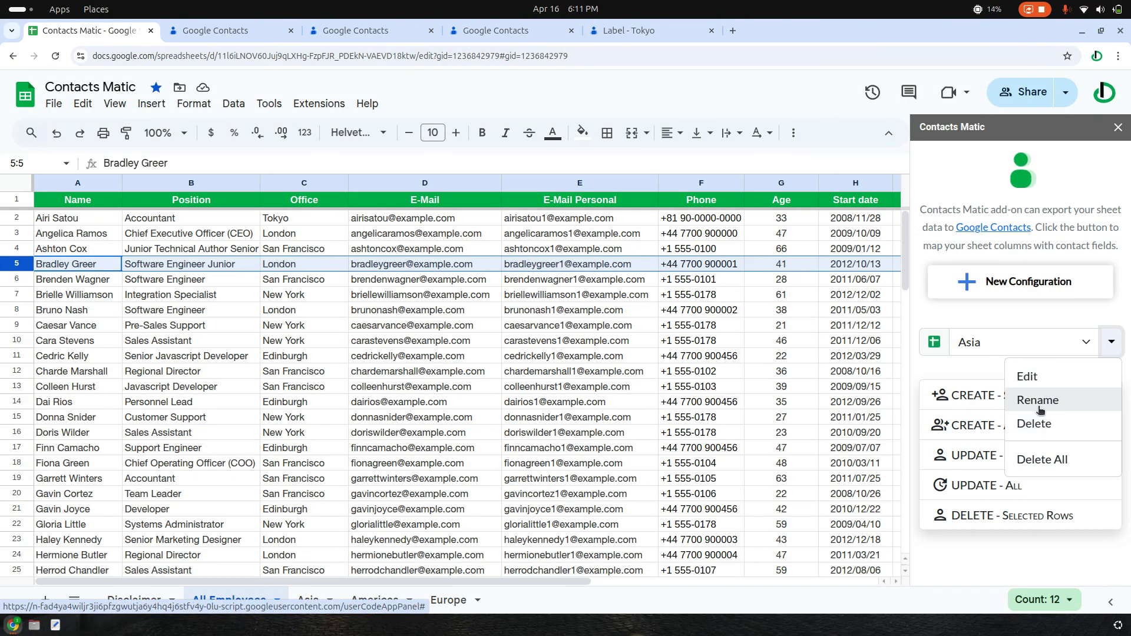
{"action": "left_click", "coordinate": [422, 465]}
{"action": "left_click", "coordinate": [312, 602]}
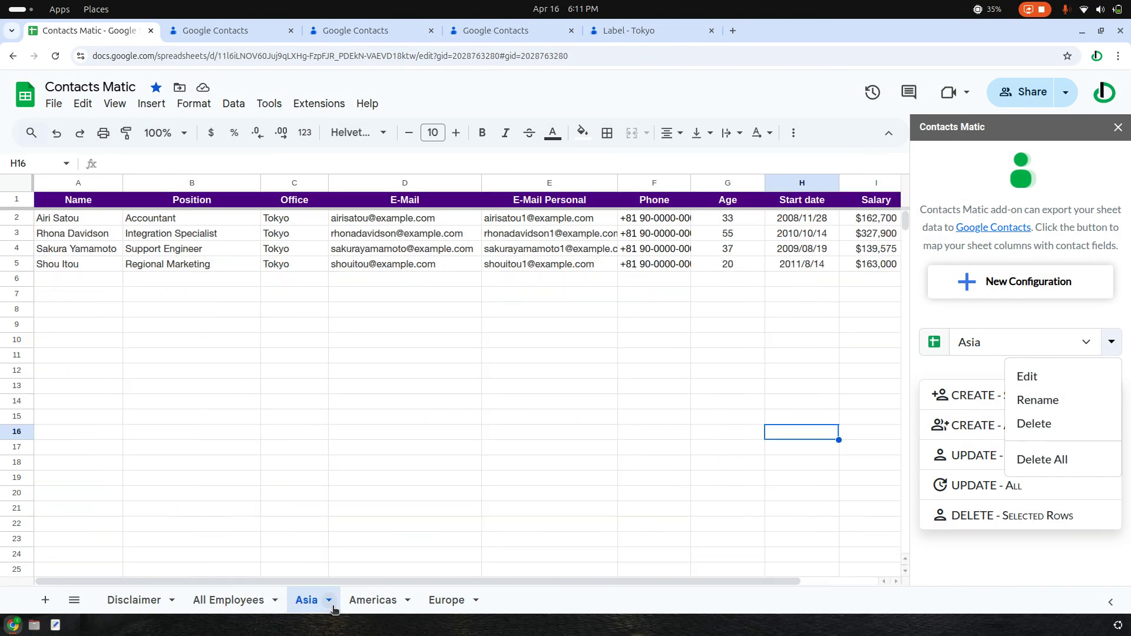
{"action": "right_click", "coordinate": [302, 604]}
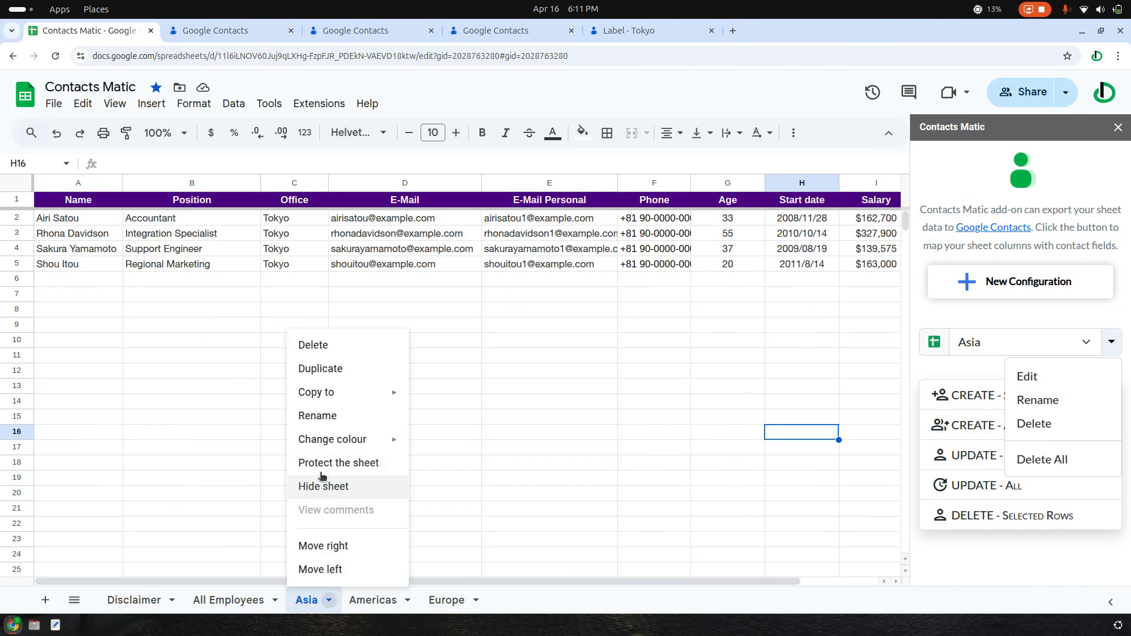
{"action": "left_click", "coordinate": [315, 417]}
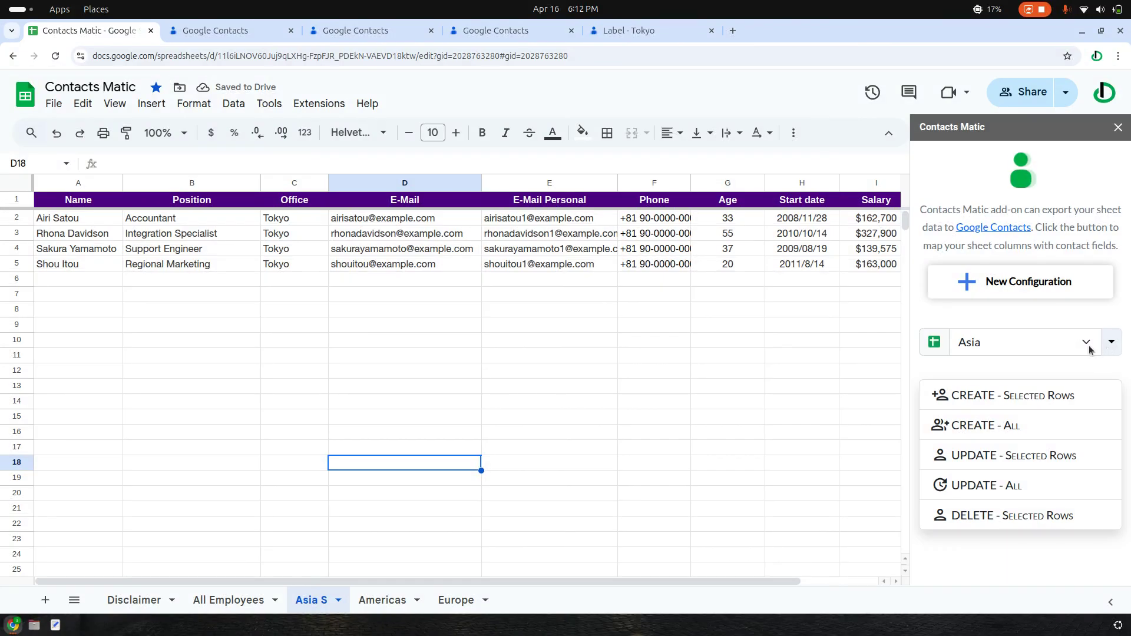
Rename the Contacts Matic configuration from Asia to Asia S.
{"action": "left_click", "coordinate": [1089, 350]}
{"action": "left_click", "coordinate": [1075, 347]}
{"action": "left_click", "coordinate": [1113, 342]}
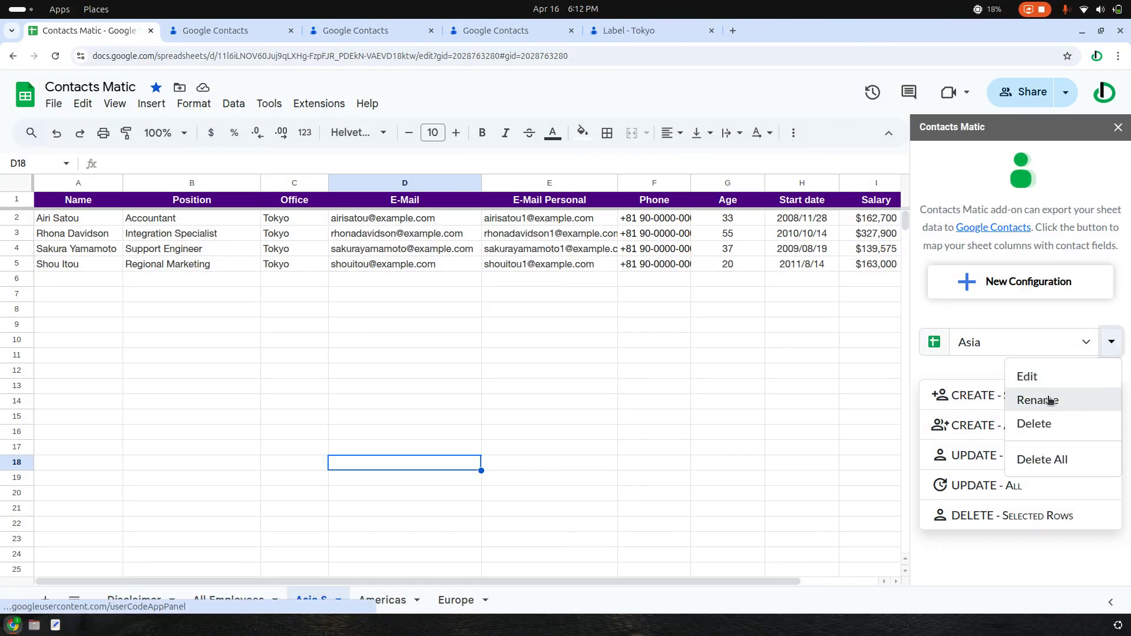
{"action": "left_click", "coordinate": [1042, 397]}
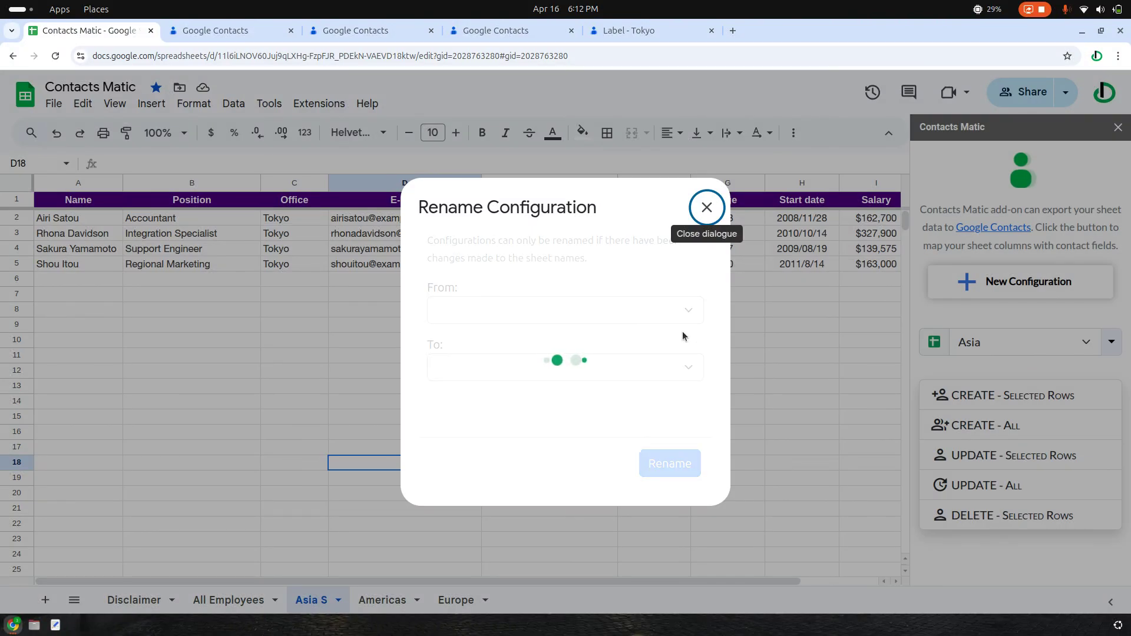
{"action": "left_click", "coordinate": [696, 470]}
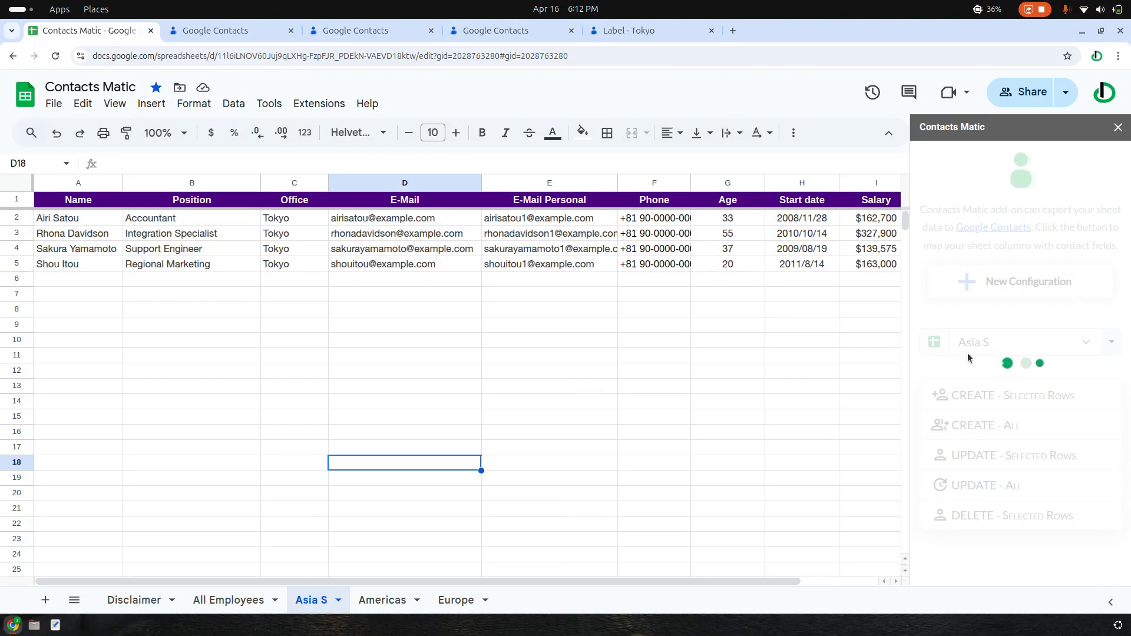
Delete the Asia S configuration from Contacts Matic and check the list of configurations.
{"action": "left_click", "coordinate": [1039, 347]}
{"action": "left_click", "coordinate": [1087, 347]}
{"action": "left_click", "coordinate": [1099, 345]}
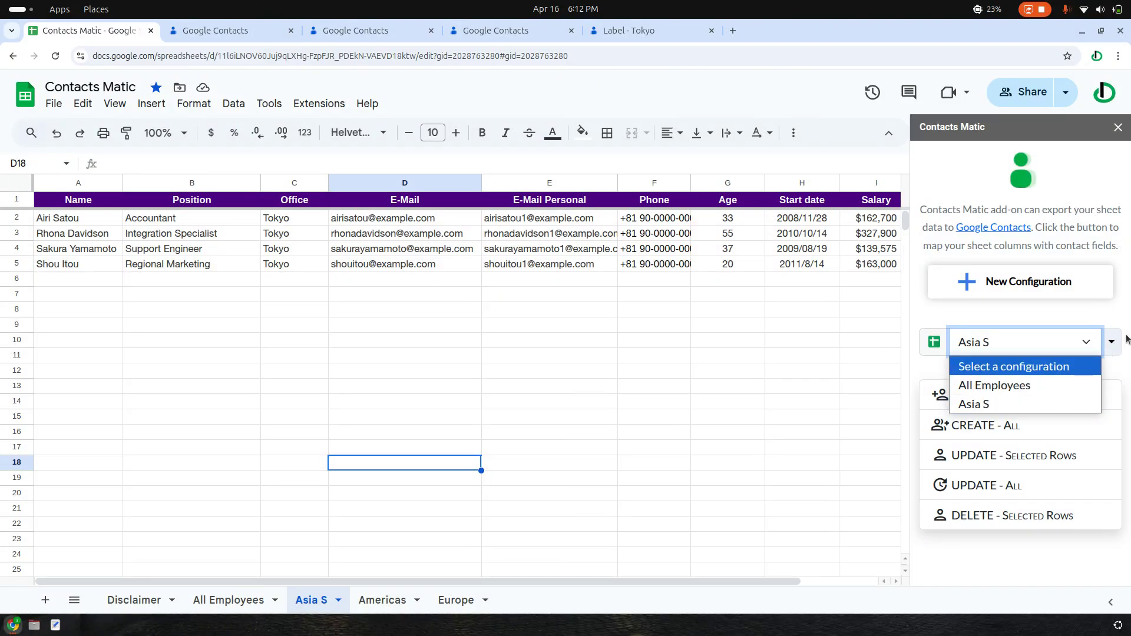
{"action": "left_click", "coordinate": [1111, 342]}
{"action": "left_click", "coordinate": [1111, 342]}
{"action": "left_click", "coordinate": [1087, 431]}
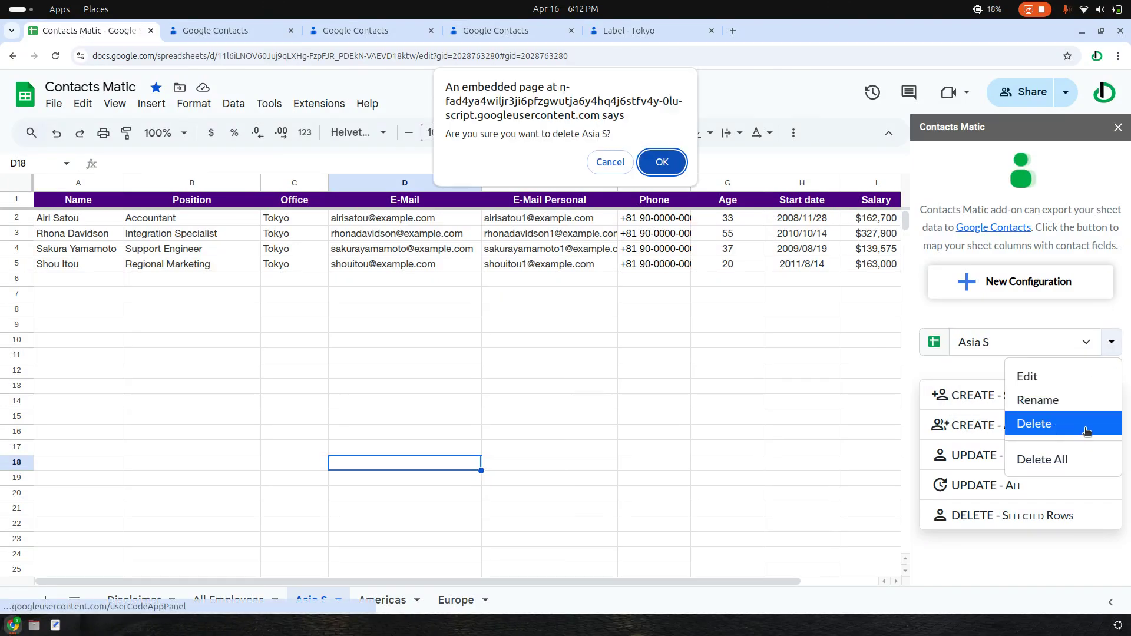
{"action": "left_click", "coordinate": [661, 168]}
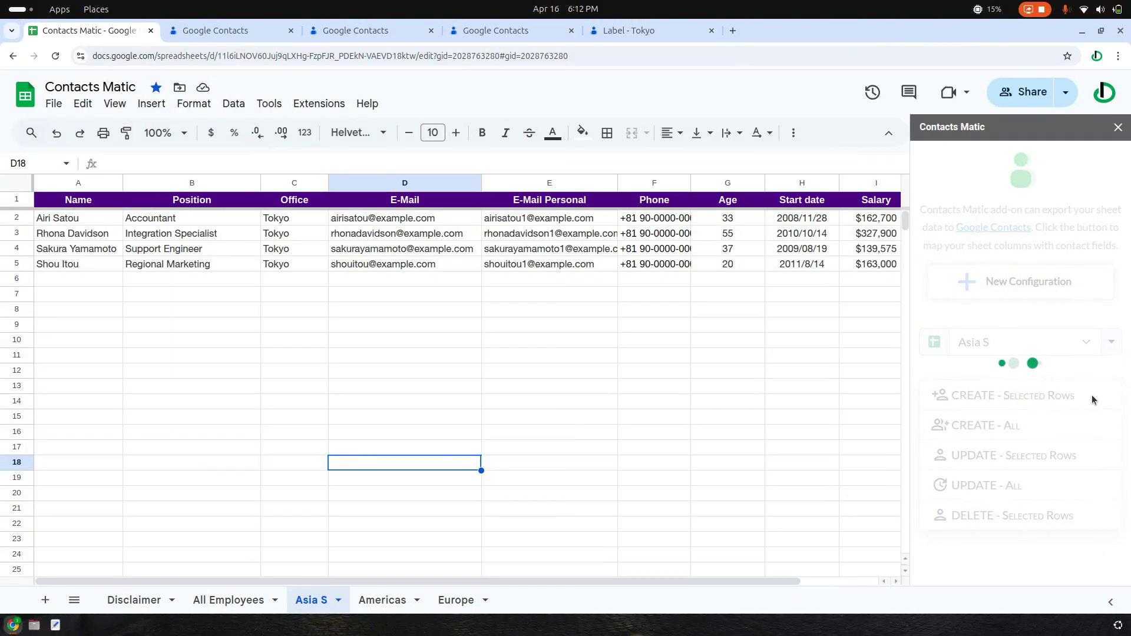
{"action": "left_click", "coordinate": [1065, 349]}
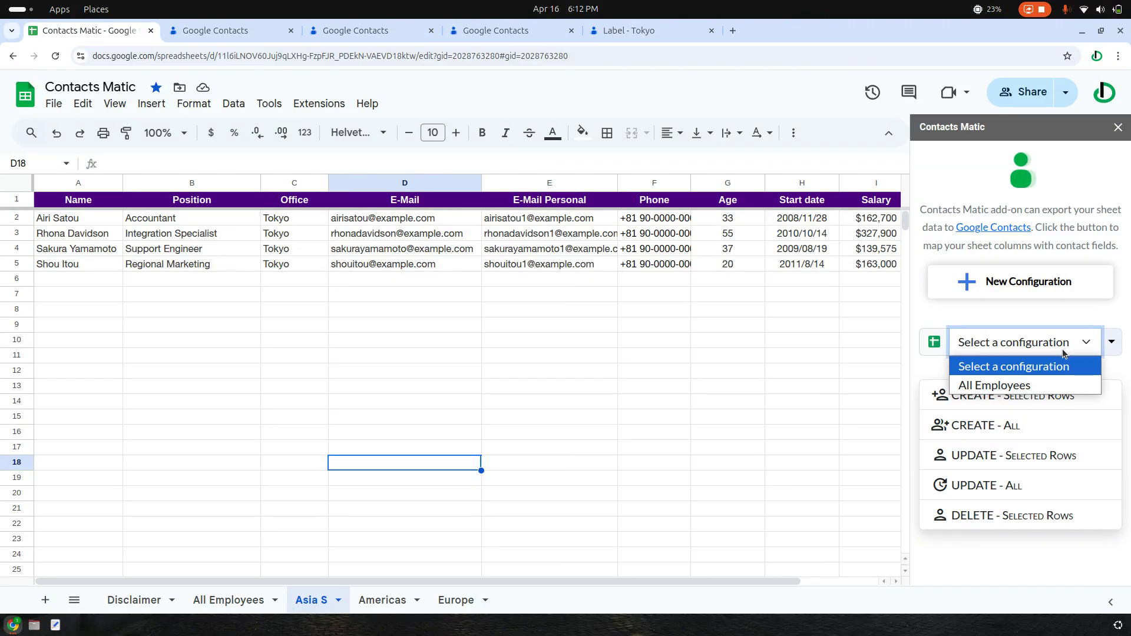
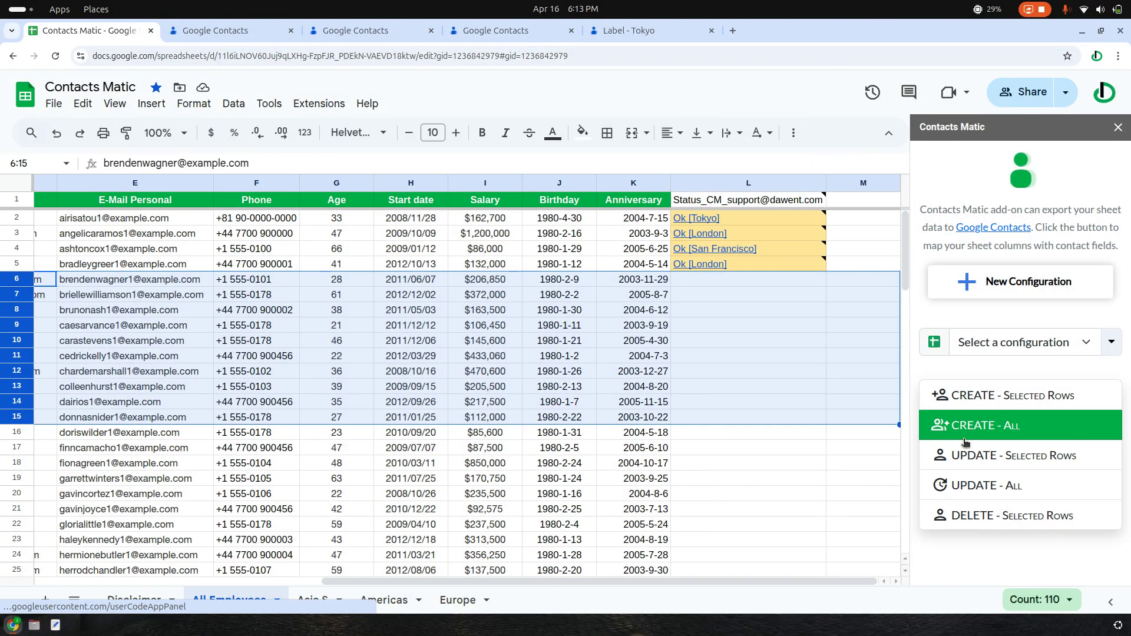
Select the All Employees configuration and update all of its contacts.
{"action": "left_click", "coordinate": [1041, 472]}
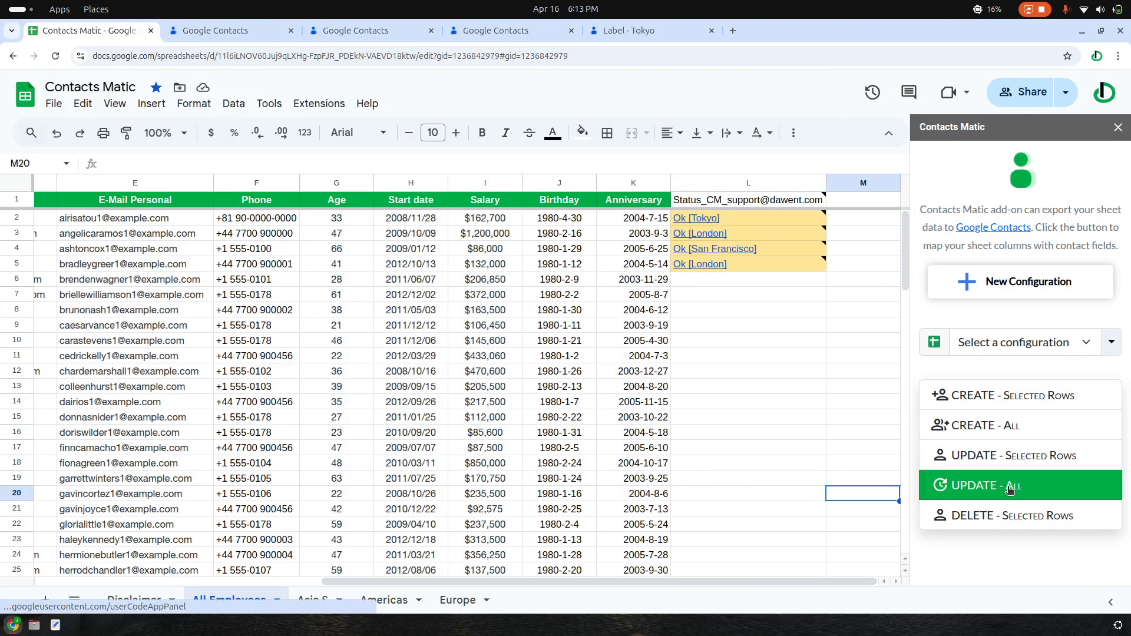
{"action": "left_click", "coordinate": [1016, 342]}
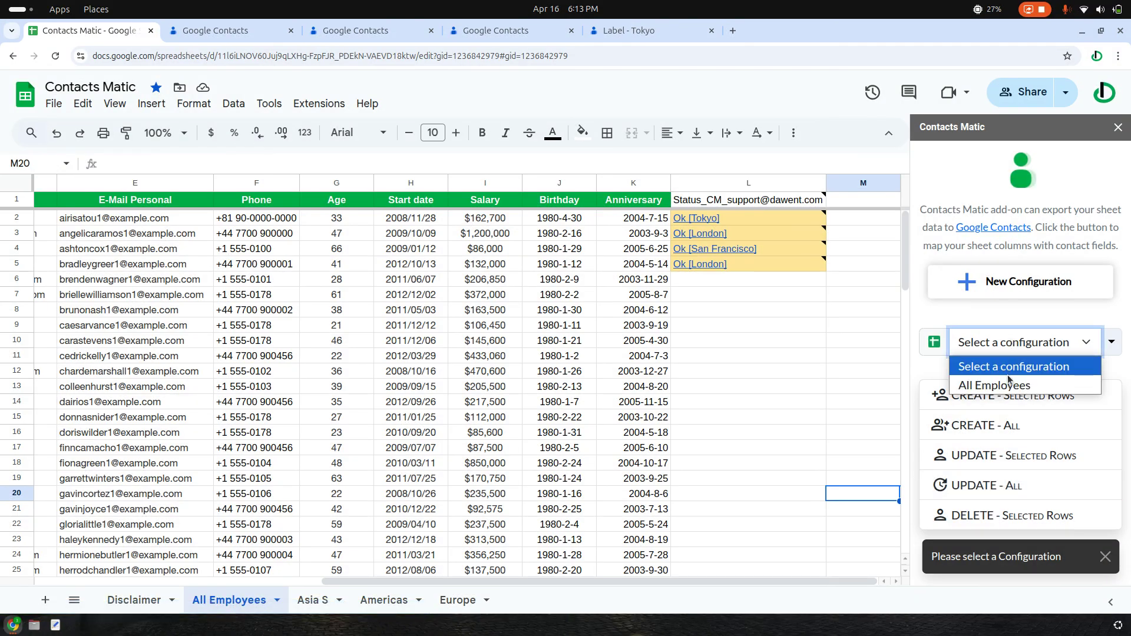
{"action": "left_click", "coordinate": [979, 386]}
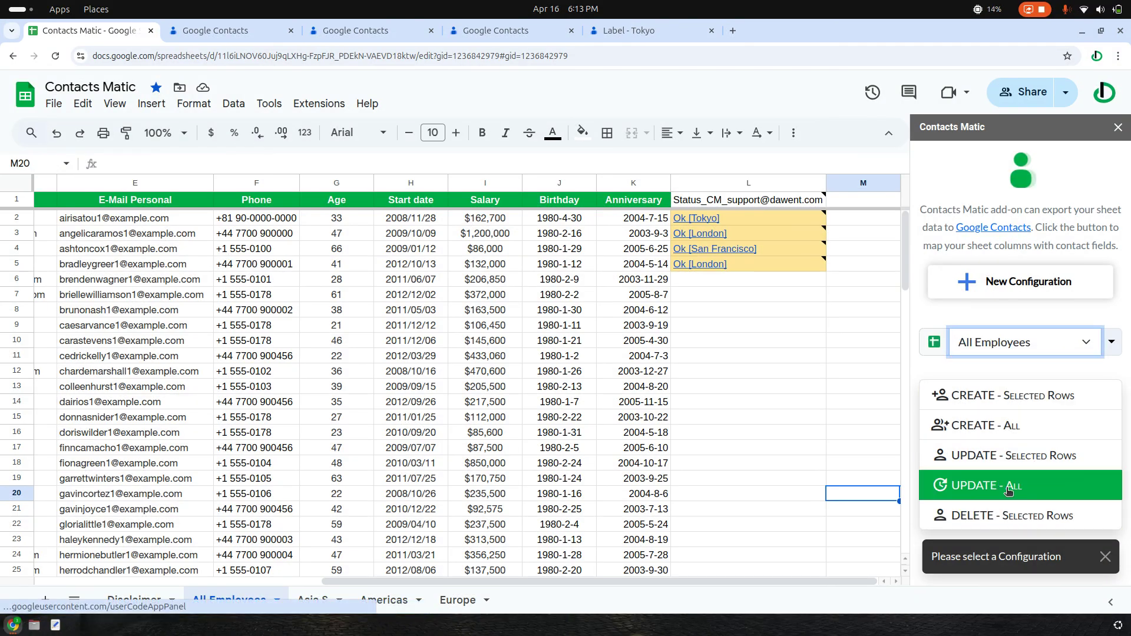
{"action": "left_click", "coordinate": [1008, 489]}
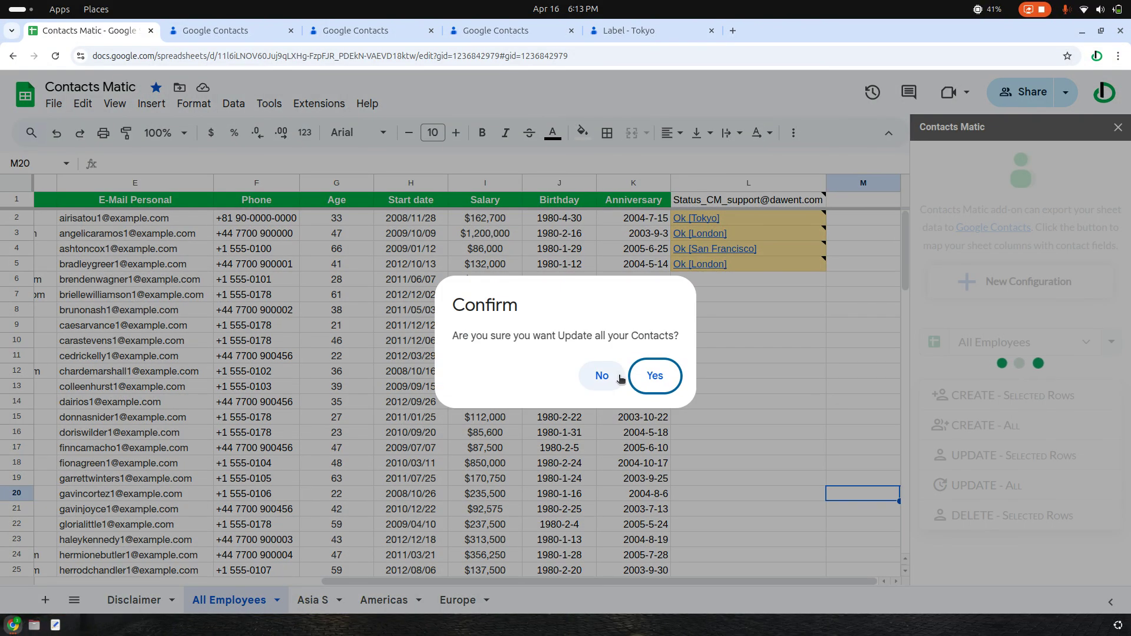
{"action": "left_click", "coordinate": [654, 376]}
Examine the status column of the All Employees sheet from row 6 downwards.
{"action": "left_click_drag", "start_coordinate": [743, 287], "coordinate": [727, 552]}
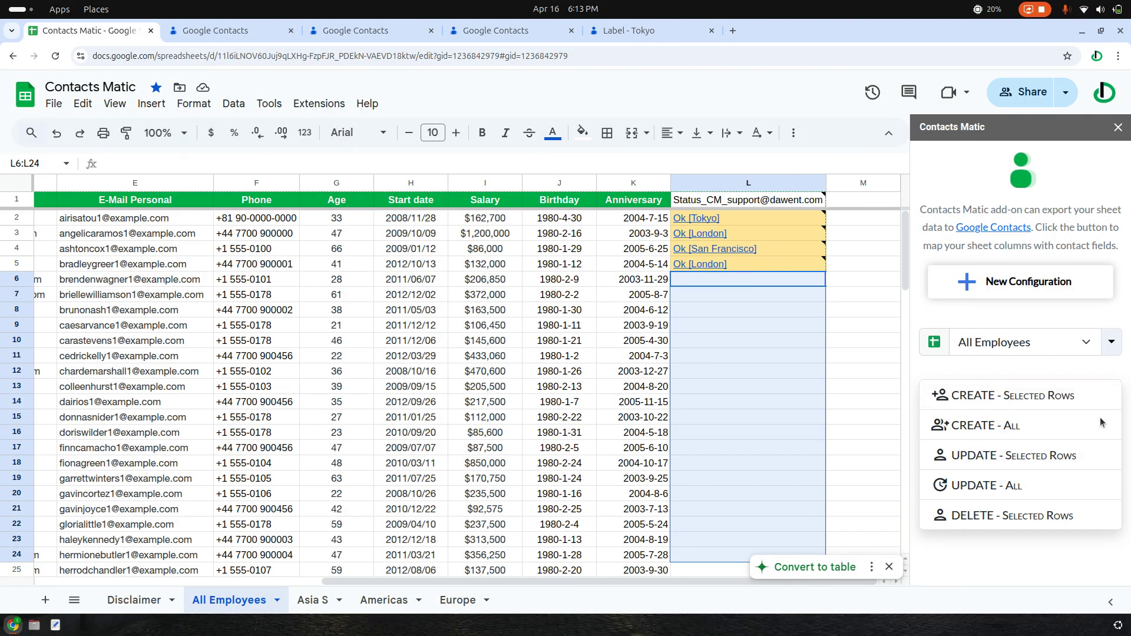
{"action": "left_click", "coordinate": [859, 375]}
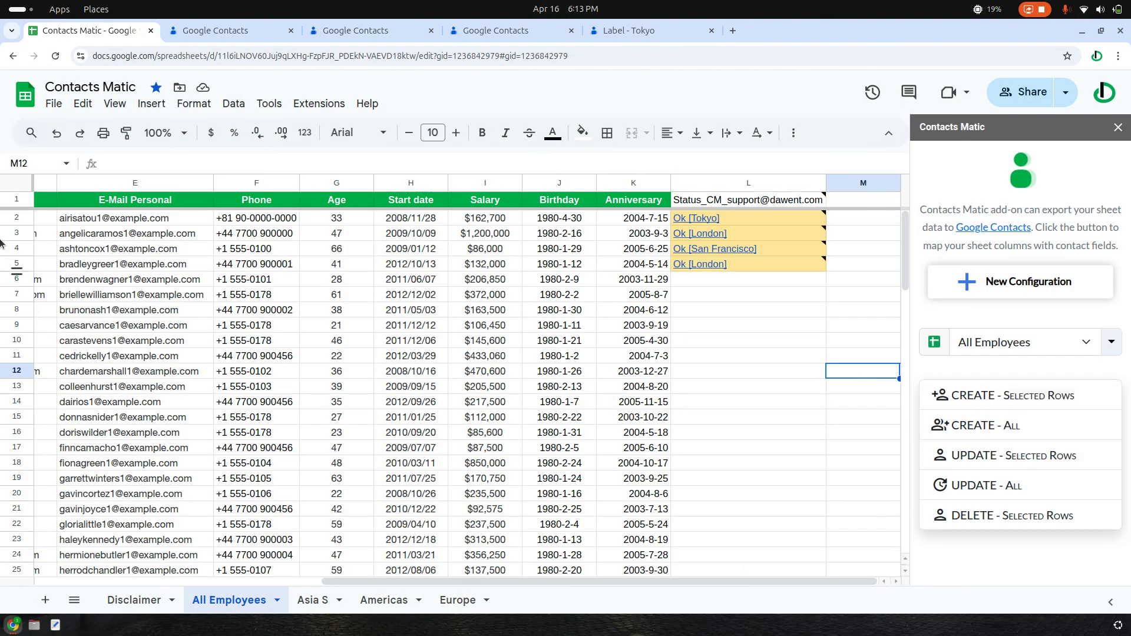
{"action": "left_click", "coordinate": [744, 374]}
{"action": "scroll", "coordinate": [681, 401], "scroll_direction": "down", "scroll_amount": 10}
{"action": "scroll", "coordinate": [678, 394], "scroll_direction": "up", "scroll_amount": 8}
{"action": "scroll", "coordinate": [677, 394], "scroll_direction": "up", "scroll_amount": 2}
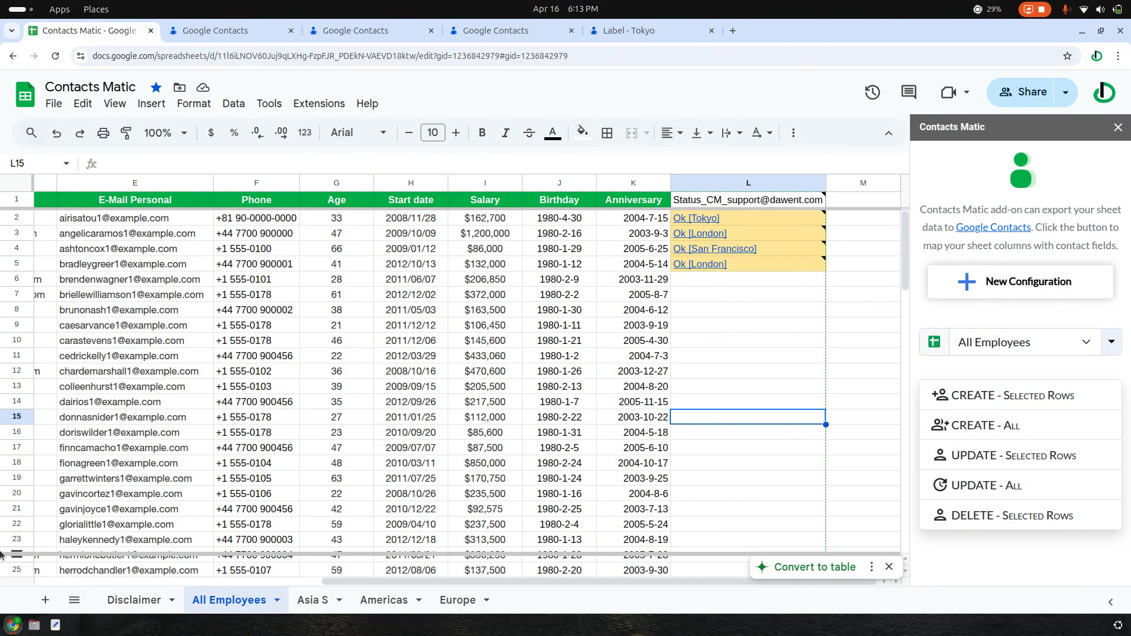
{"action": "left_click", "coordinate": [520, 447]}
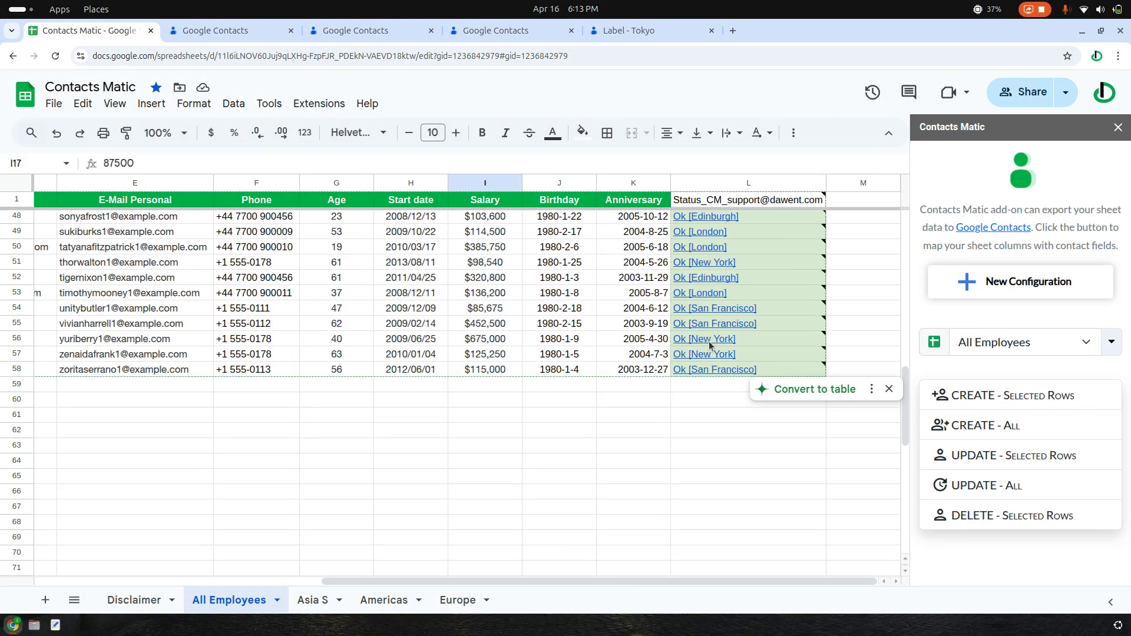
Switch to Google Contacts, reload the full contact list, look through it and open the System Architect's contact.
{"action": "left_click", "coordinate": [175, 30]}
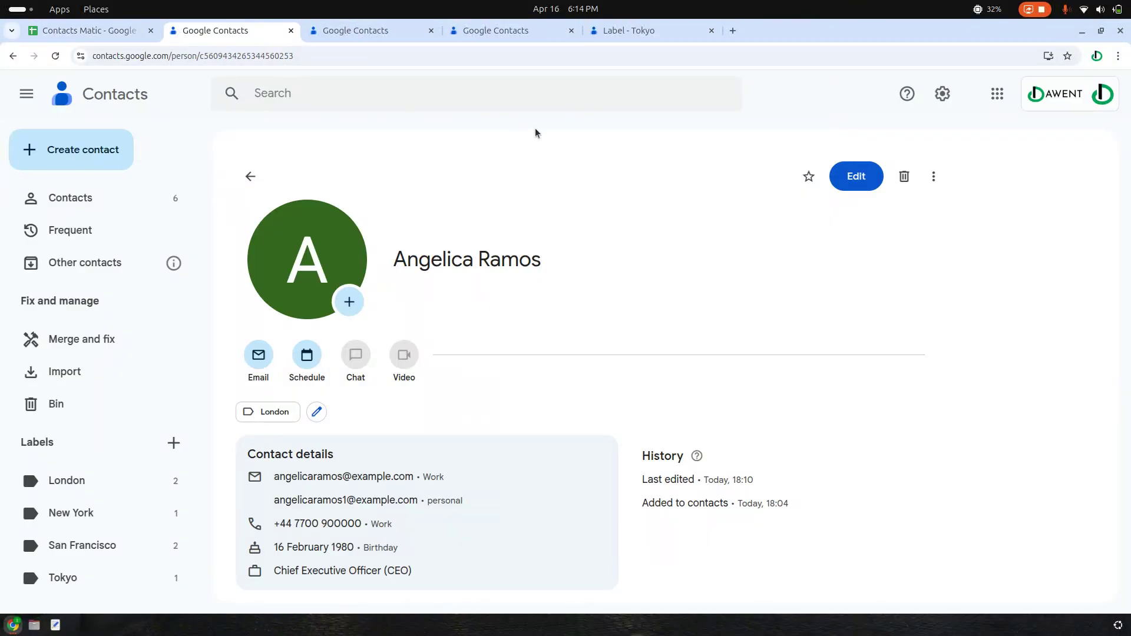
{"action": "left_click", "coordinate": [250, 176]}
{"action": "left_click", "coordinate": [55, 57]}
{"action": "scroll", "coordinate": [602, 374], "scroll_direction": "down", "scroll_amount": 3}
{"action": "scroll", "coordinate": [601, 375], "scroll_direction": "down", "scroll_amount": 20}
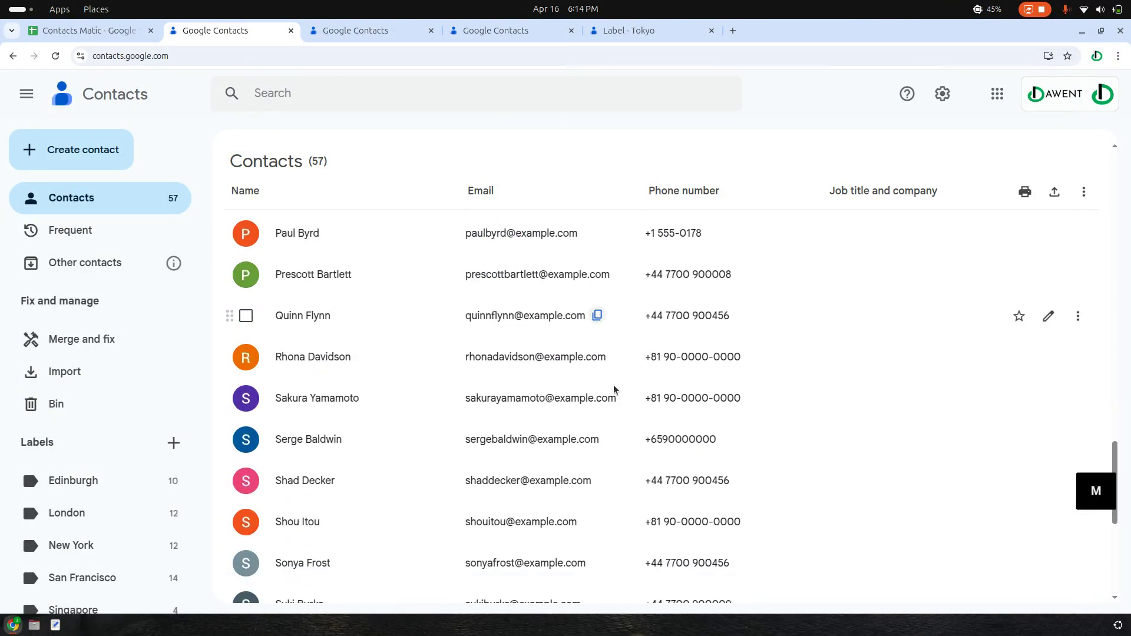
{"action": "scroll", "coordinate": [616, 389], "scroll_direction": "down", "scroll_amount": 7}
{"action": "left_click", "coordinate": [354, 329]}
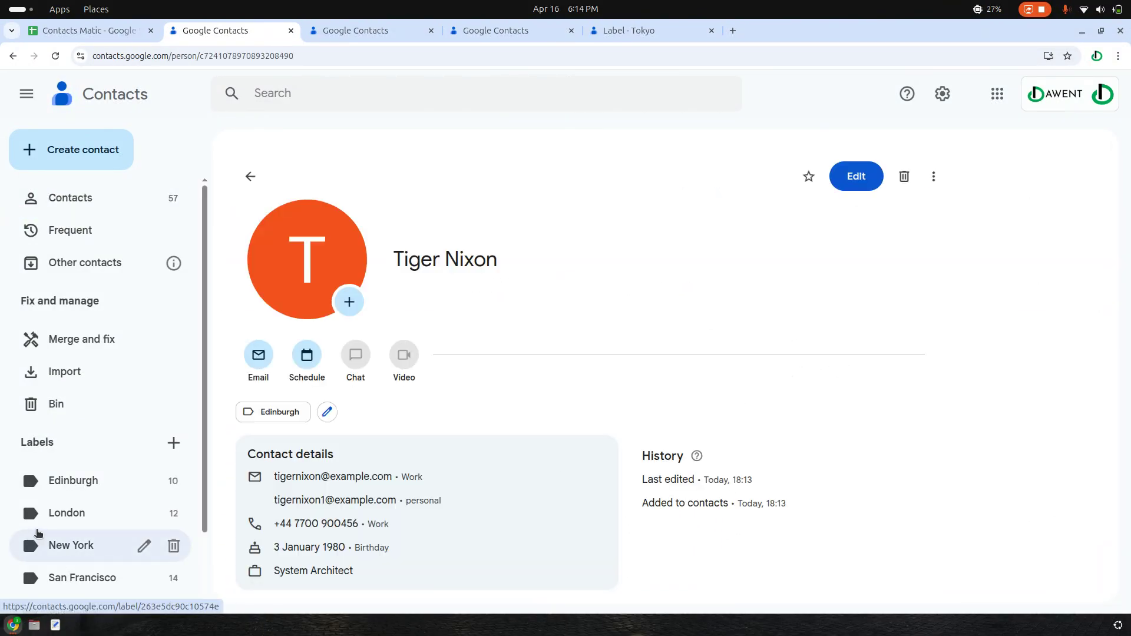
Review the contacts under the Tokyo, Singapore, San Francisco, London and Edinburgh labels, and return to the Google Sheets spreadsheet.
{"action": "scroll", "coordinate": [31, 536], "scroll_direction": "down", "scroll_amount": 2}
{"action": "left_click", "coordinate": [65, 550]}
{"action": "left_click", "coordinate": [71, 521]}
{"action": "left_click", "coordinate": [94, 488]}
{"action": "left_click", "coordinate": [67, 423]}
{"action": "left_click", "coordinate": [77, 391]}
{"action": "scroll", "coordinate": [74, 425], "scroll_direction": "up", "scroll_amount": 2}
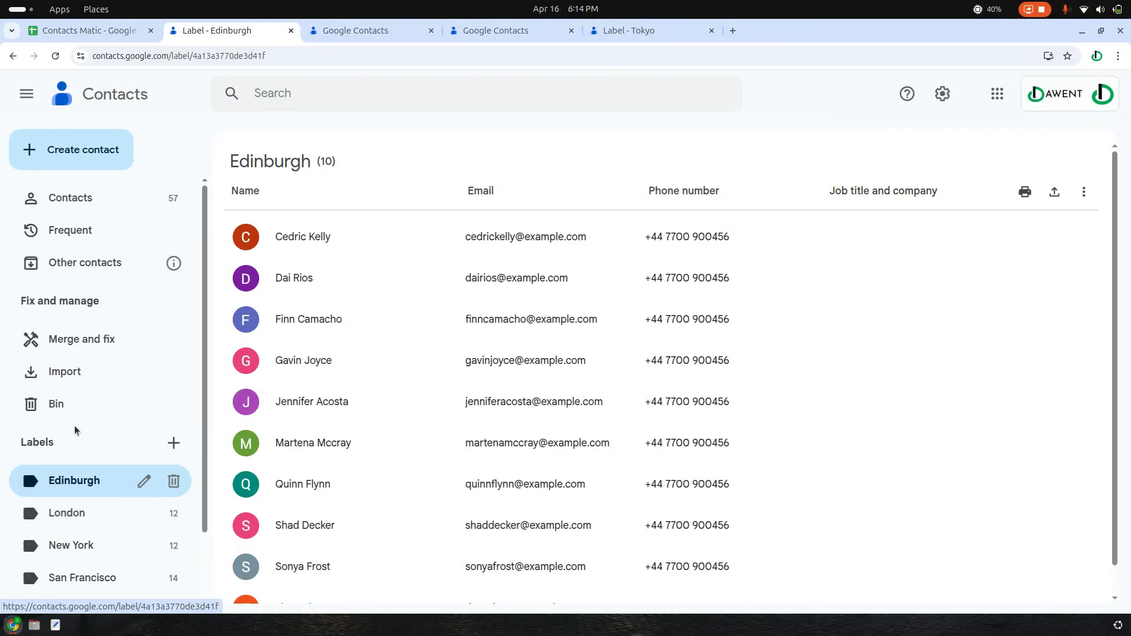
{"action": "left_click", "coordinate": [111, 34]}
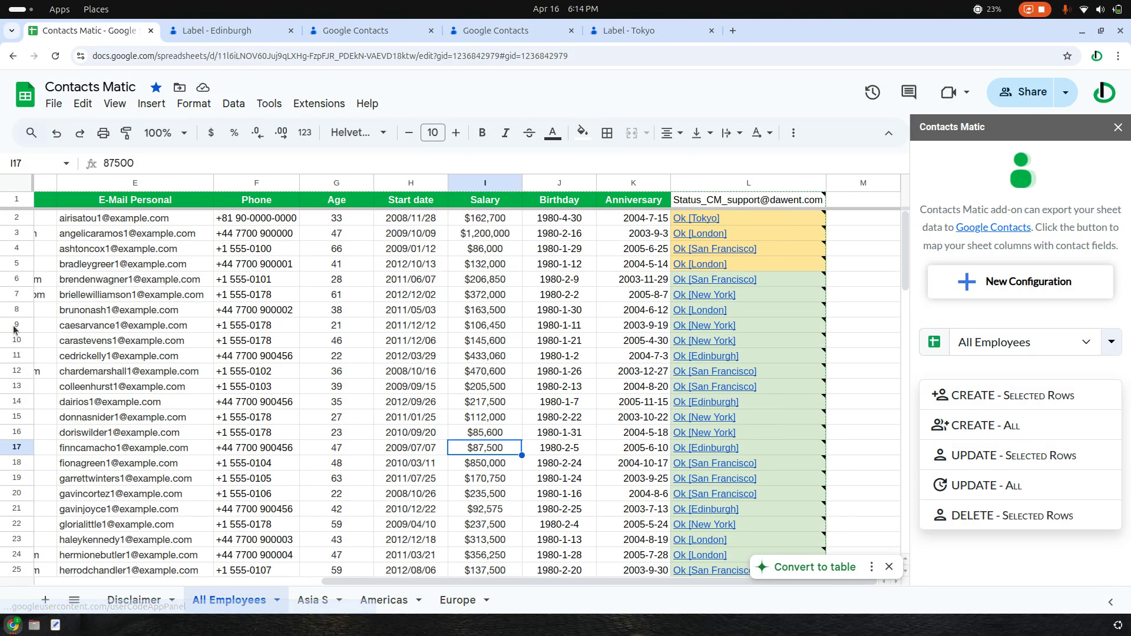
{"action": "key", "text": "ctrl+a"}
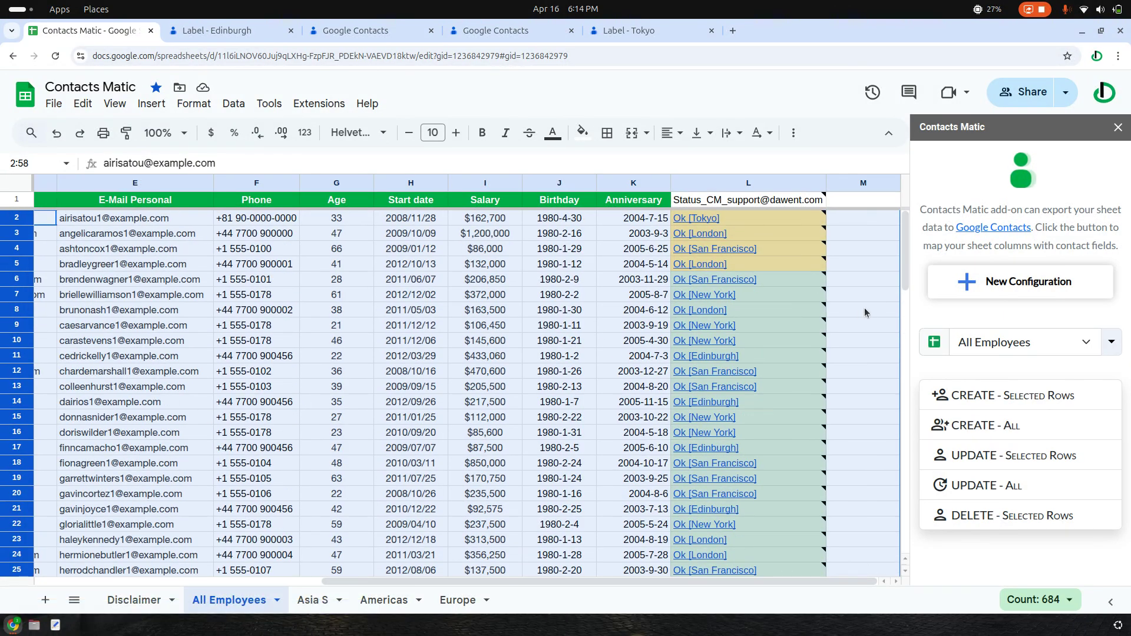
{"action": "left_click", "coordinate": [1021, 524]}
{"action": "left_click", "coordinate": [861, 388]}
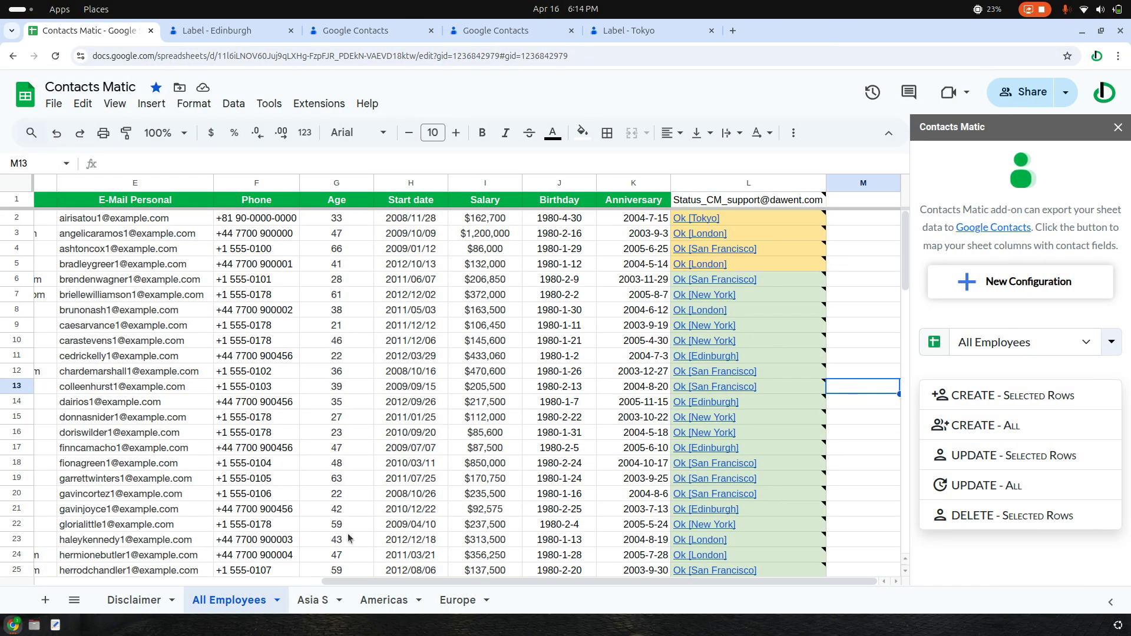
{"action": "left_click_drag", "start_coordinate": [557, 591], "coordinate": [769, 592]}
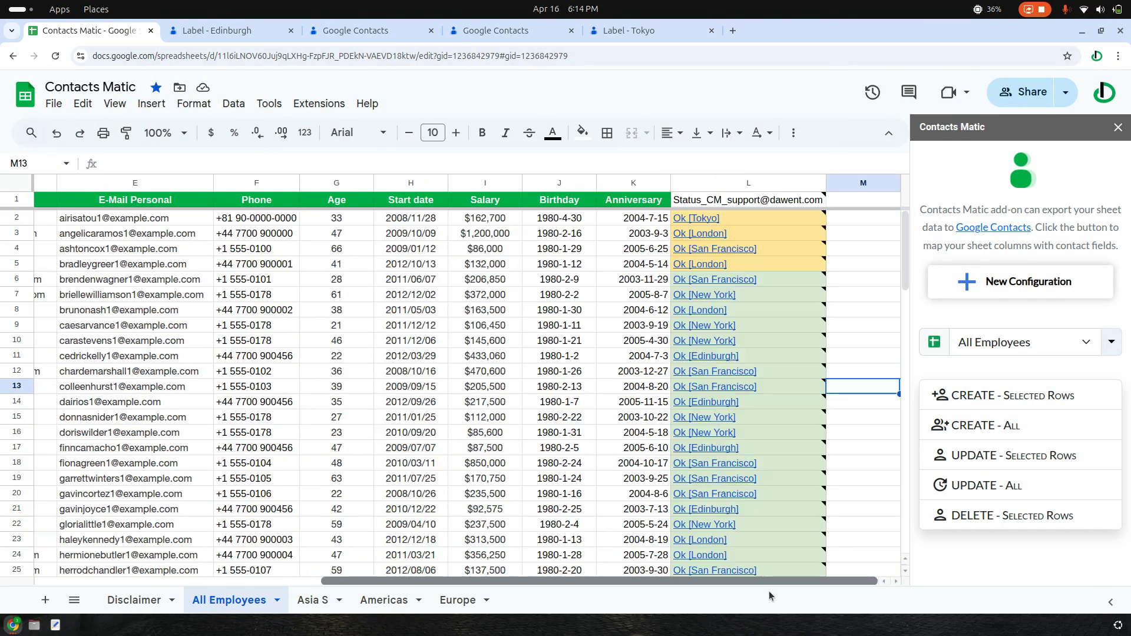
Delete the Google Contacts entries belonging to rows 8 to 13 of the All Employees sheet.
{"action": "left_click_drag", "start_coordinate": [5, 310], "coordinate": [341, 387]}
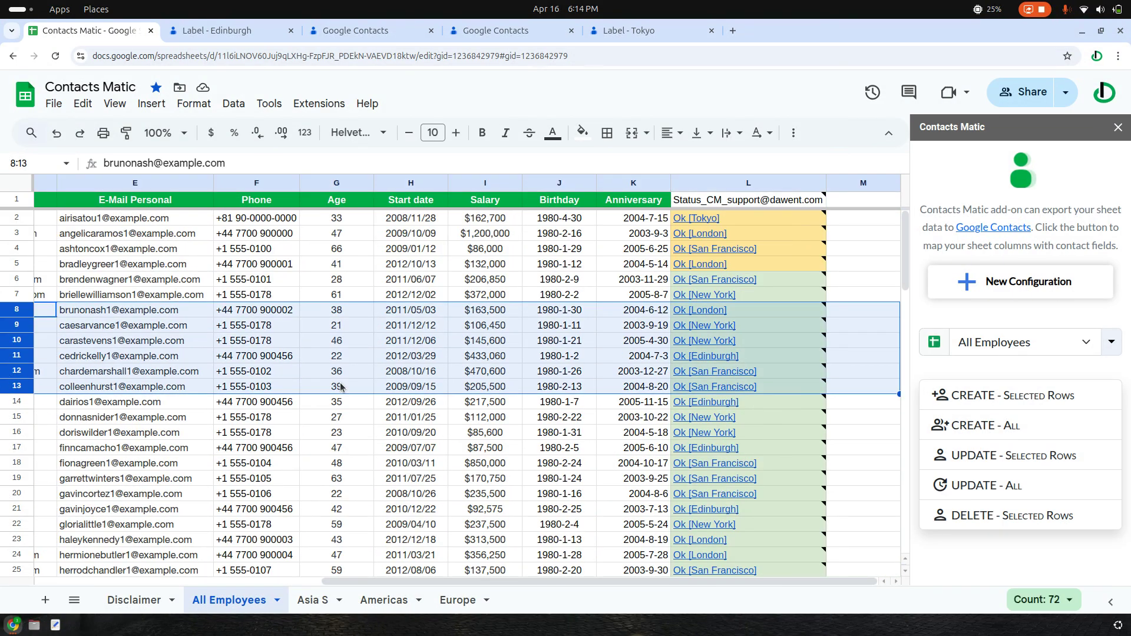
{"action": "left_click", "coordinate": [984, 517]}
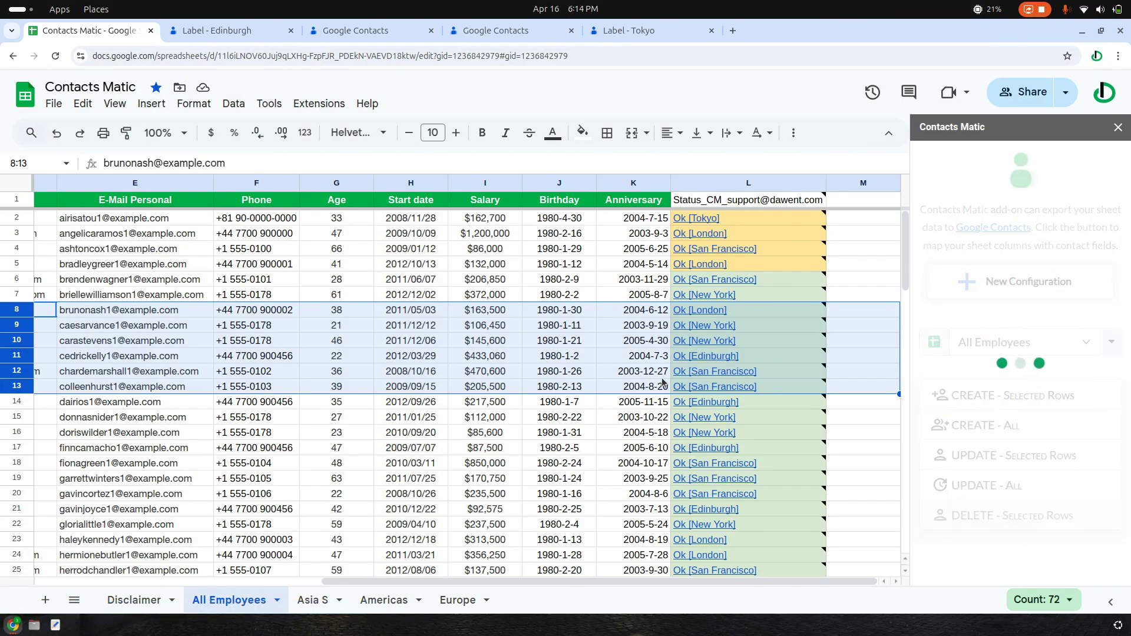
{"action": "mouse_move", "coordinate": [765, 390]}
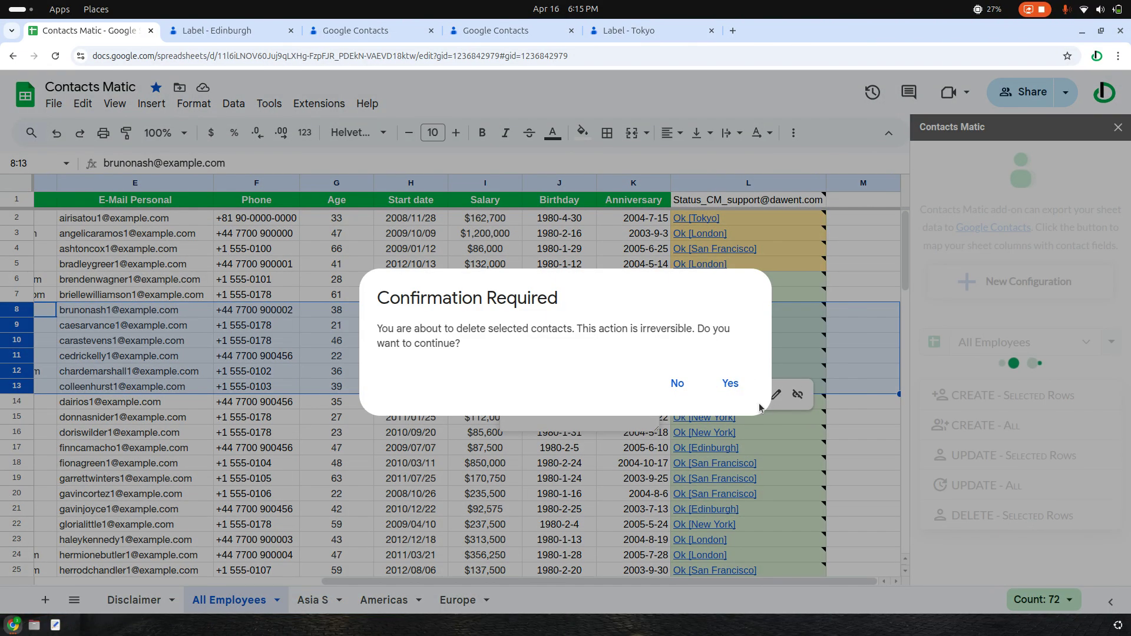
{"action": "left_click", "coordinate": [730, 384]}
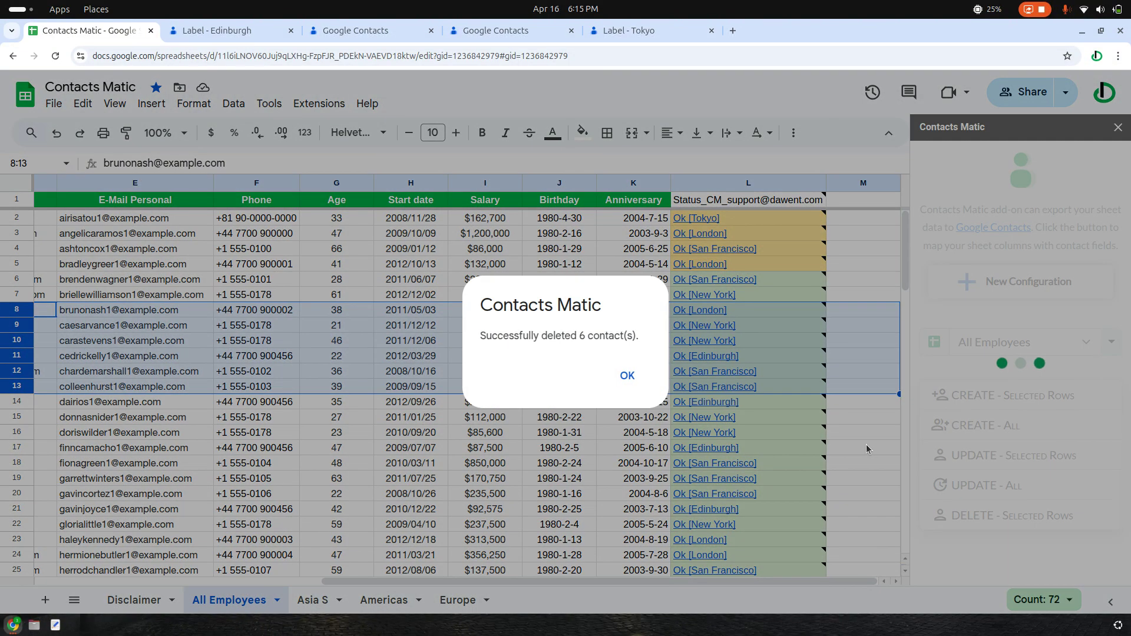
{"action": "left_click", "coordinate": [626, 375]}
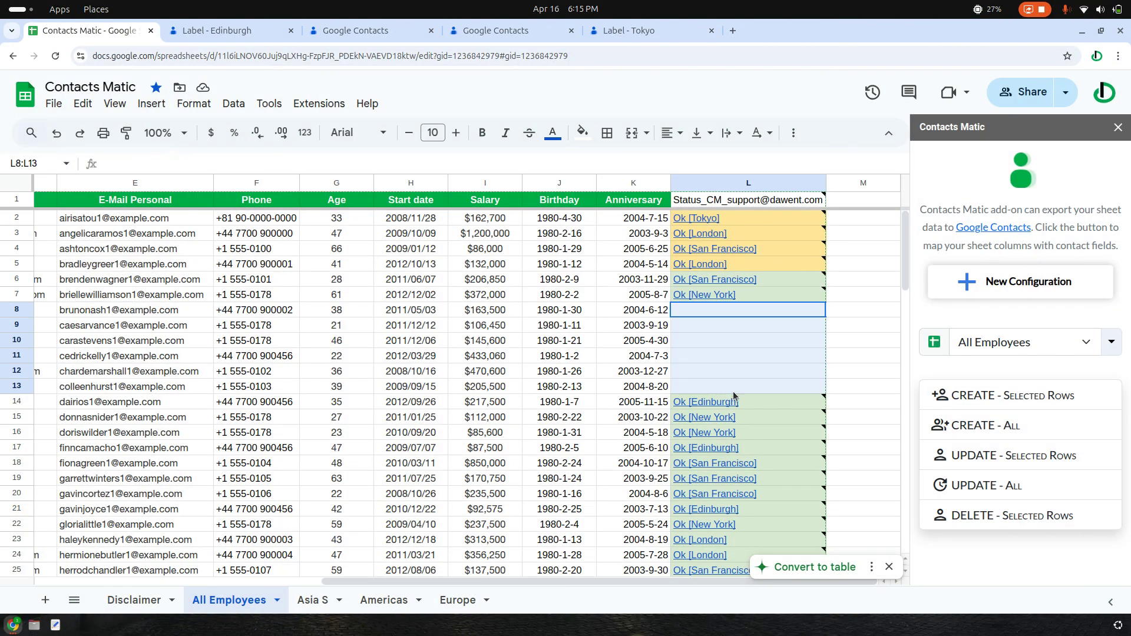
{"action": "left_click", "coordinate": [857, 356]}
Open the support contact option of the Contacts Matic add-on.
{"action": "scroll", "coordinate": [582, 587], "scroll_direction": "left", "scroll_amount": 10}
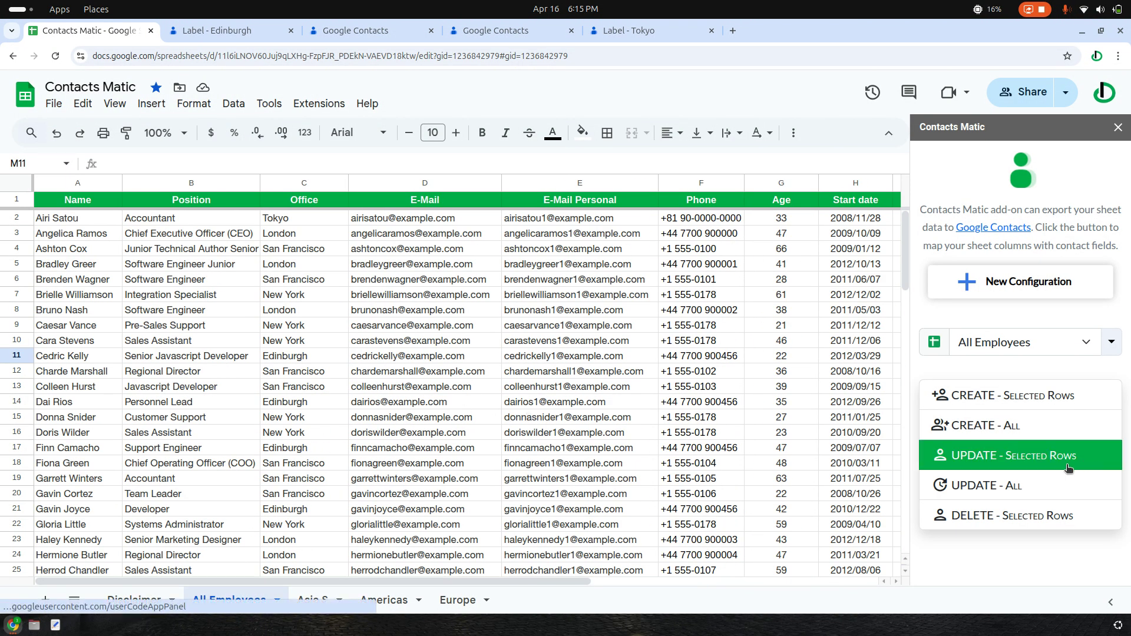
{"action": "left_click", "coordinate": [318, 104]}
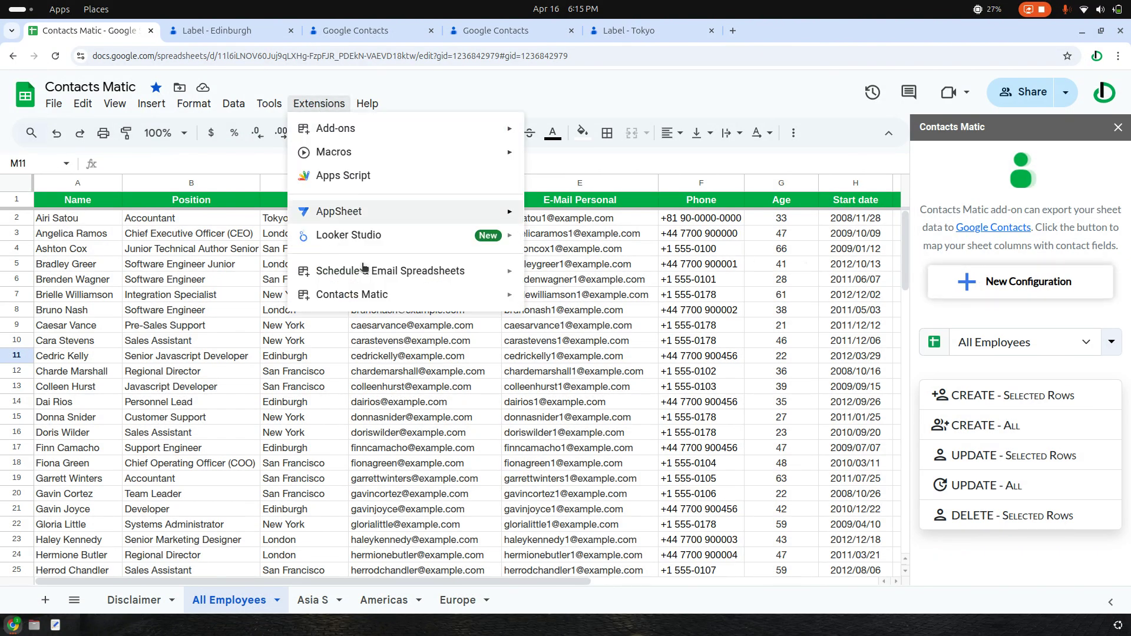
{"action": "mouse_move", "coordinate": [392, 295]}
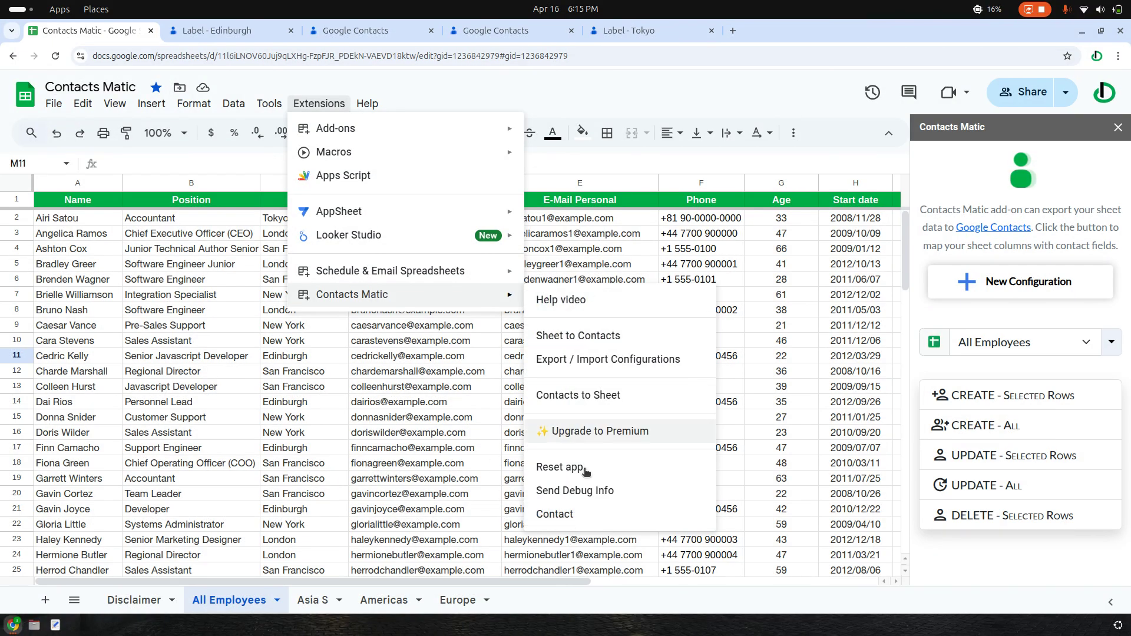
{"action": "left_click", "coordinate": [564, 517]}
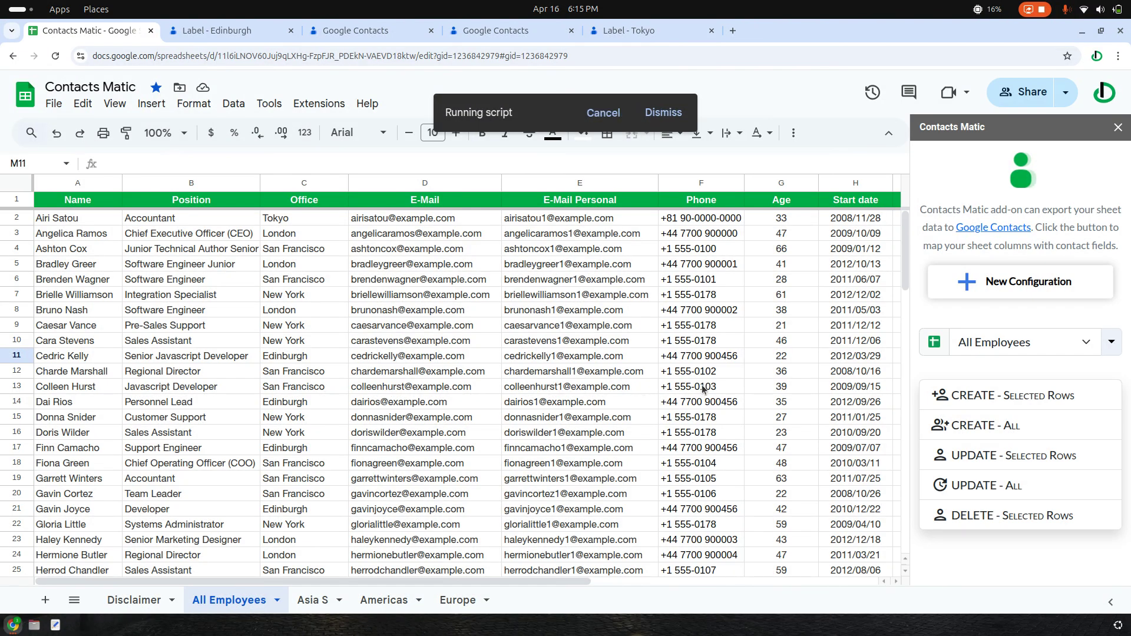